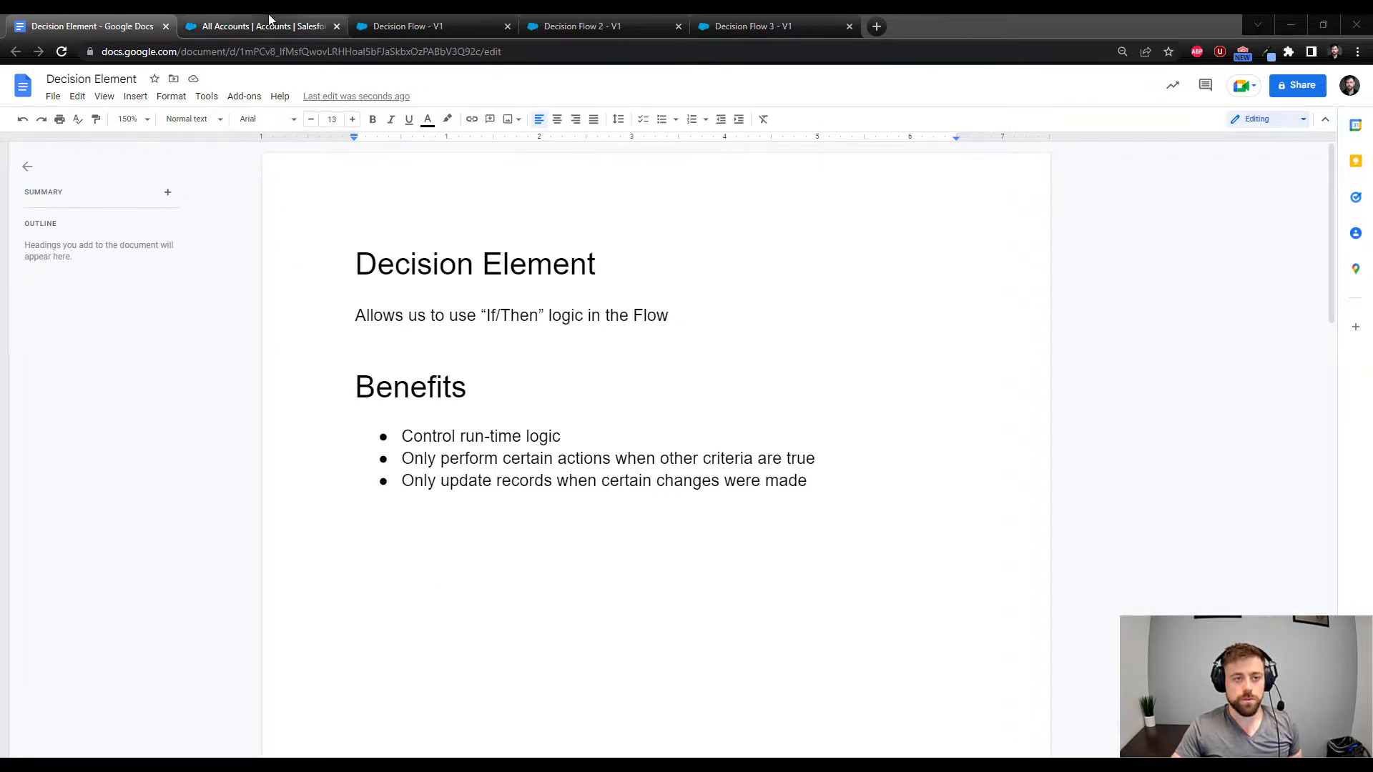
Switch to the Salesforce All Accounts list, then bring up Decision Flow - V1 in Flow Builder
{"action": "left_click", "coordinate": [215, 27]}
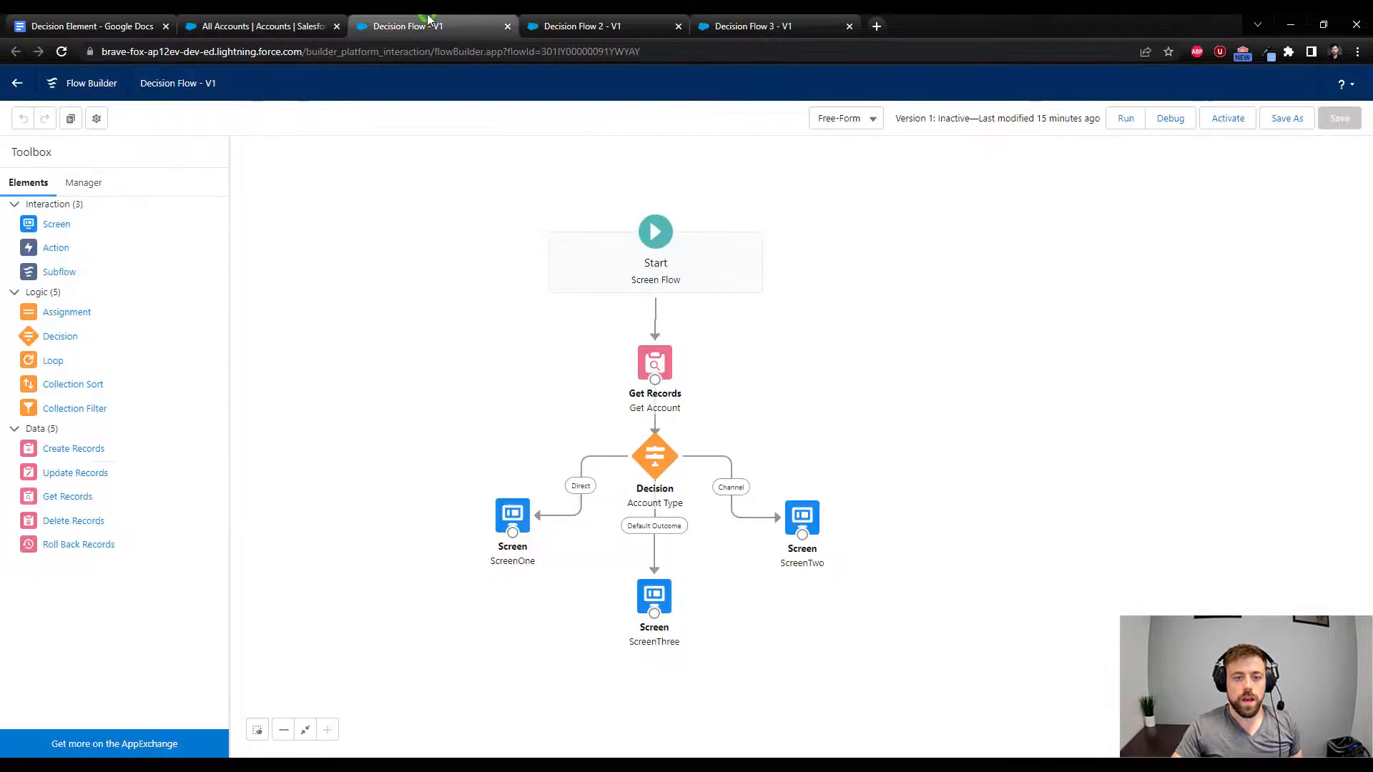
{"action": "left_click", "coordinate": [427, 15]}
{"action": "left_click", "coordinate": [739, 272]}
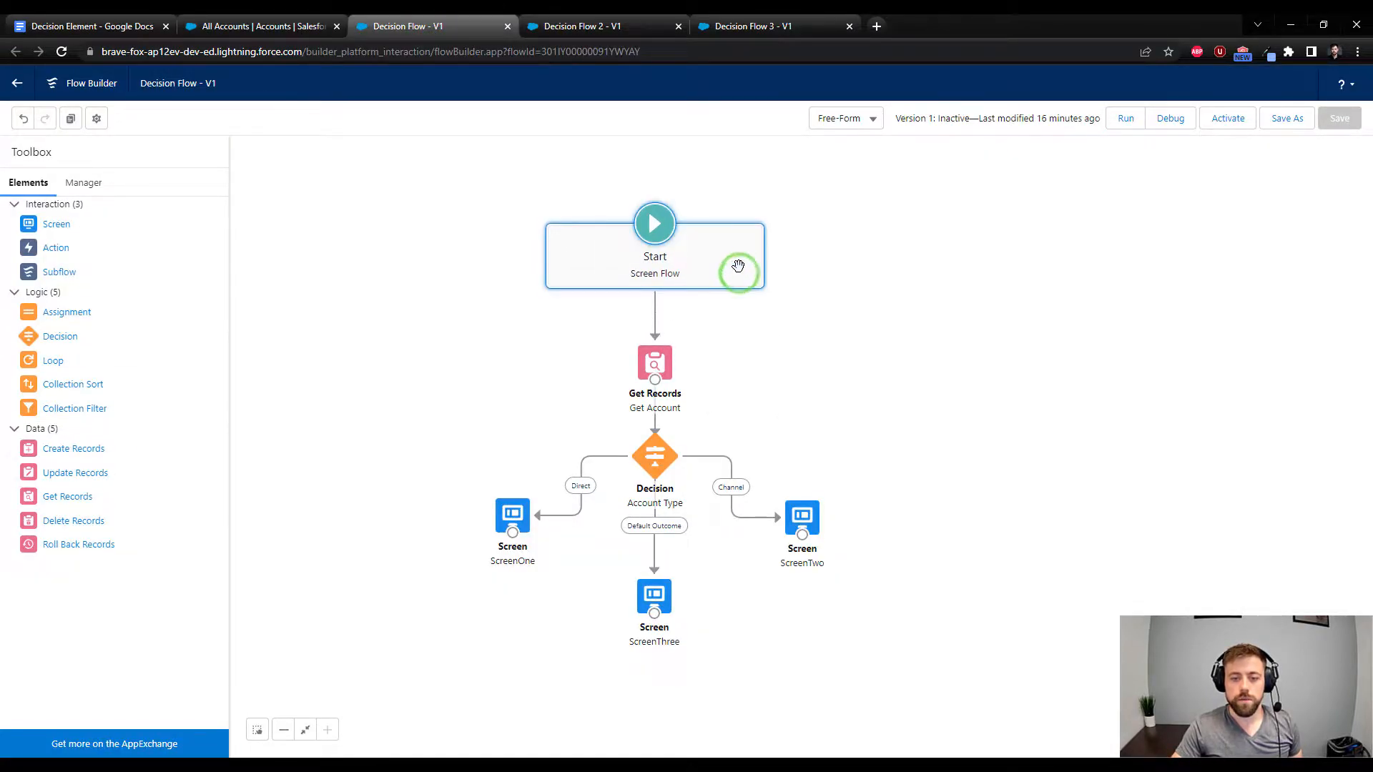
{"action": "left_click_drag", "start_coordinate": [838, 415], "coordinate": [855, 416]}
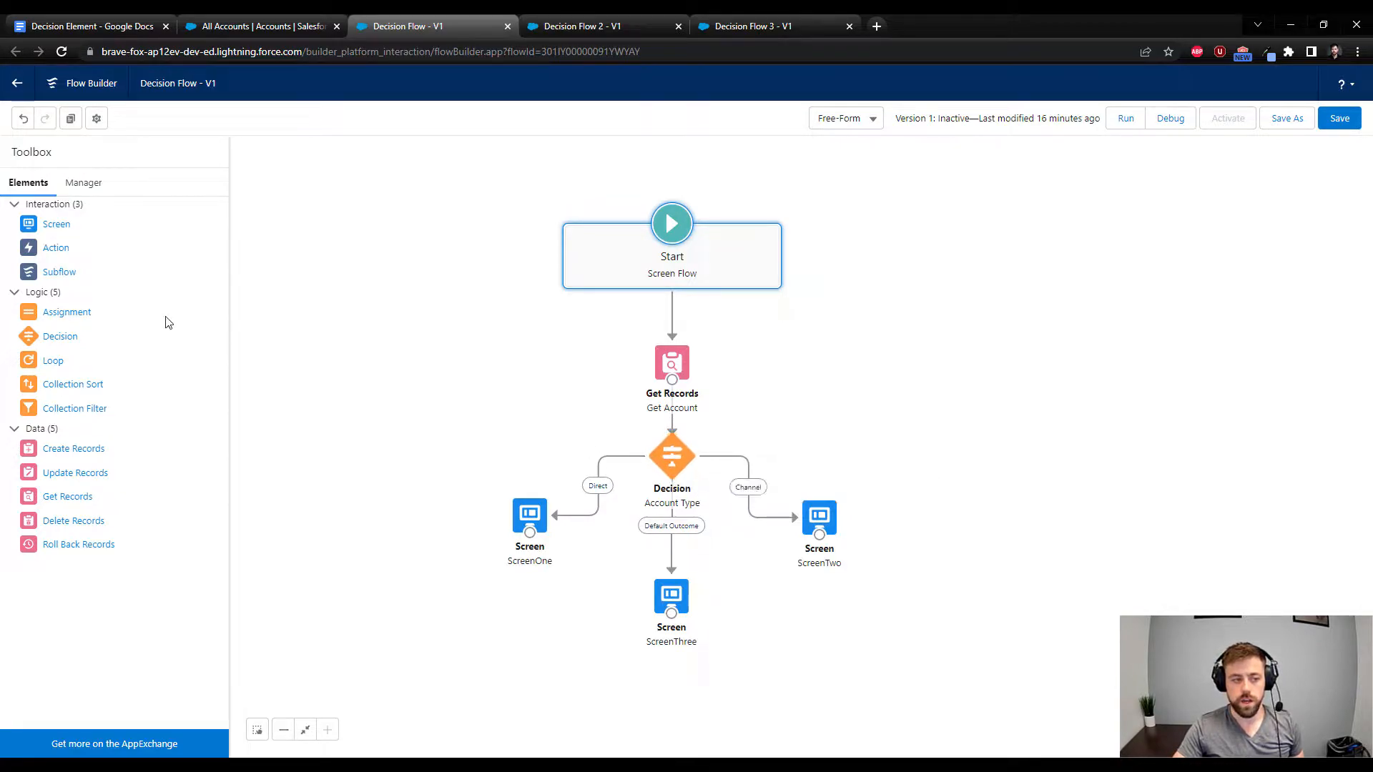
Try adding a new Decision element to the empty area of the flow canvas
{"action": "left_click_drag", "start_coordinate": [70, 345], "coordinate": [397, 358]}
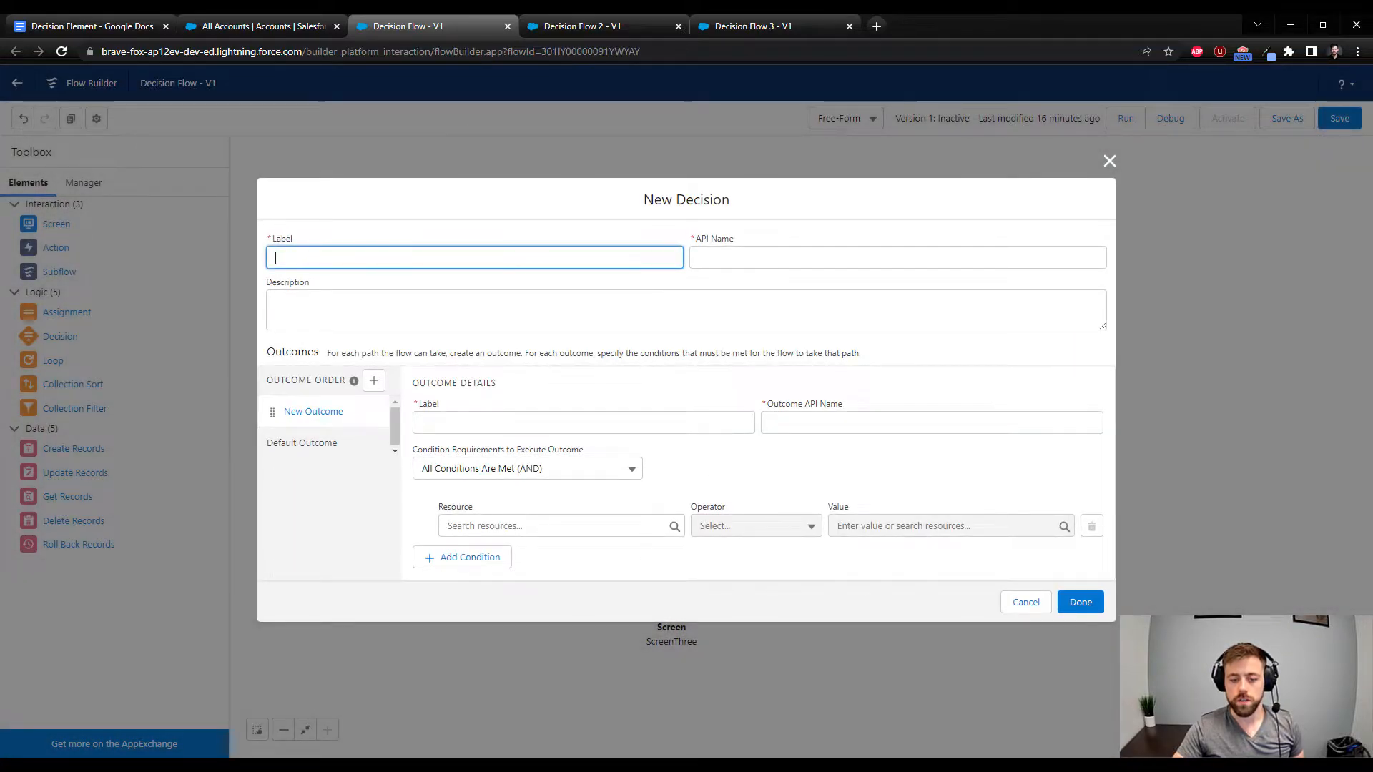
{"action": "left_click", "coordinate": [1018, 607]}
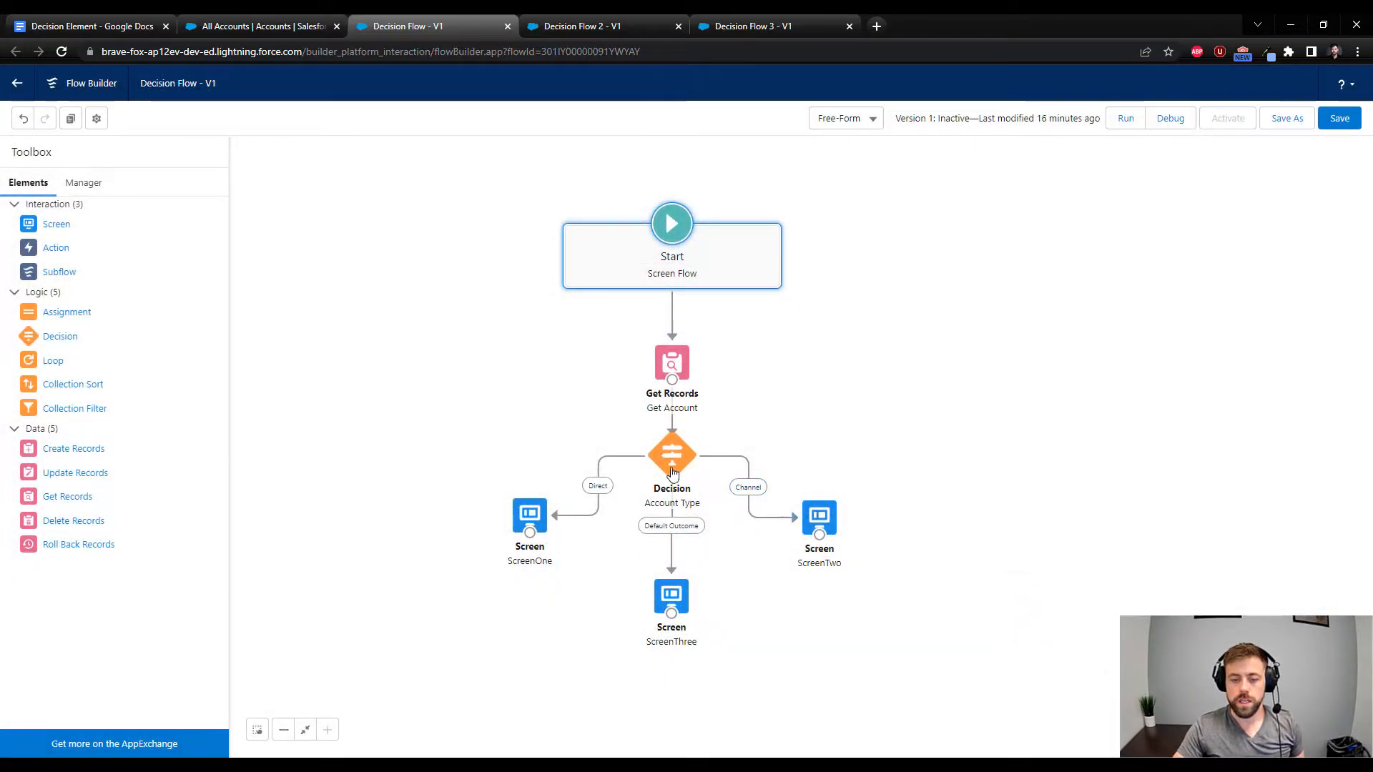
Review the Direct and Channel outcomes of the Account Type decision and delete the Channel outcome
{"action": "double_click", "coordinate": [670, 463]}
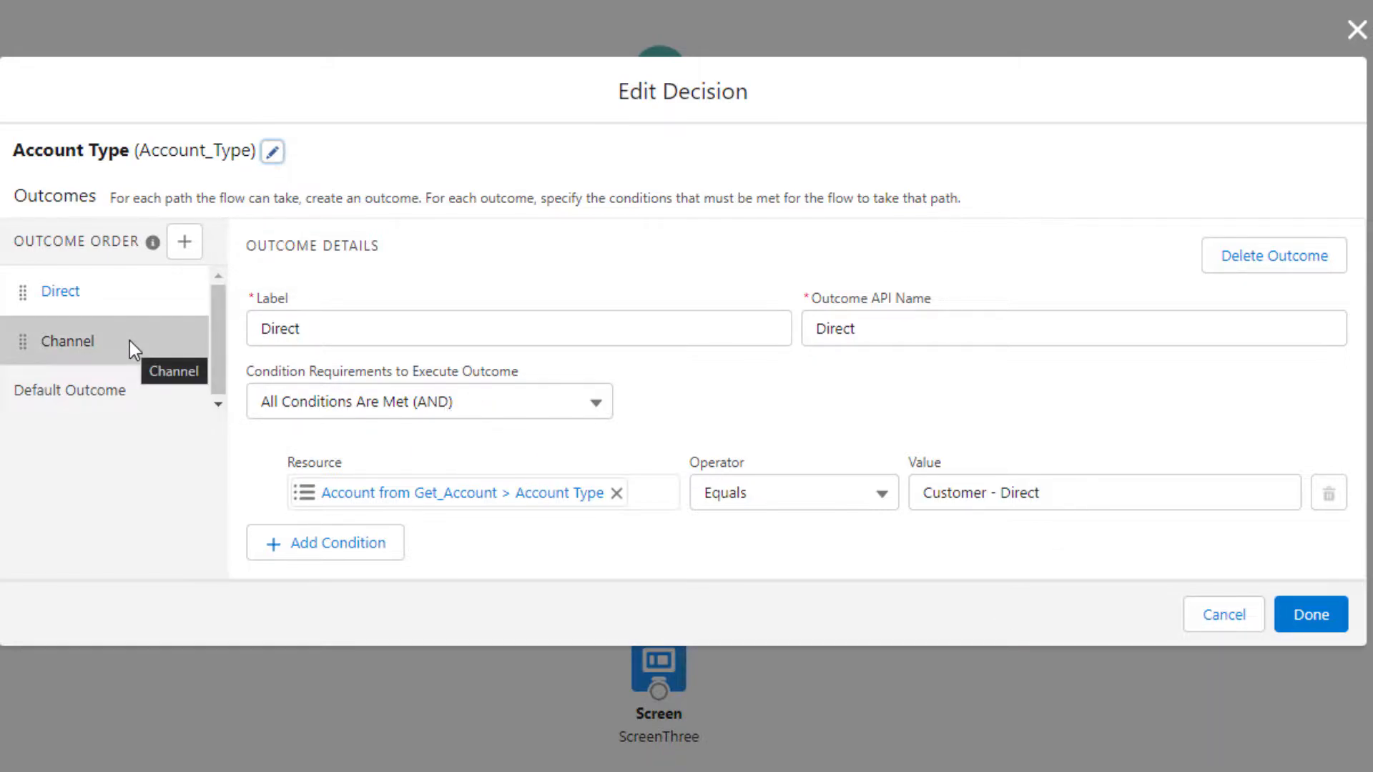
{"action": "left_click", "coordinate": [98, 356]}
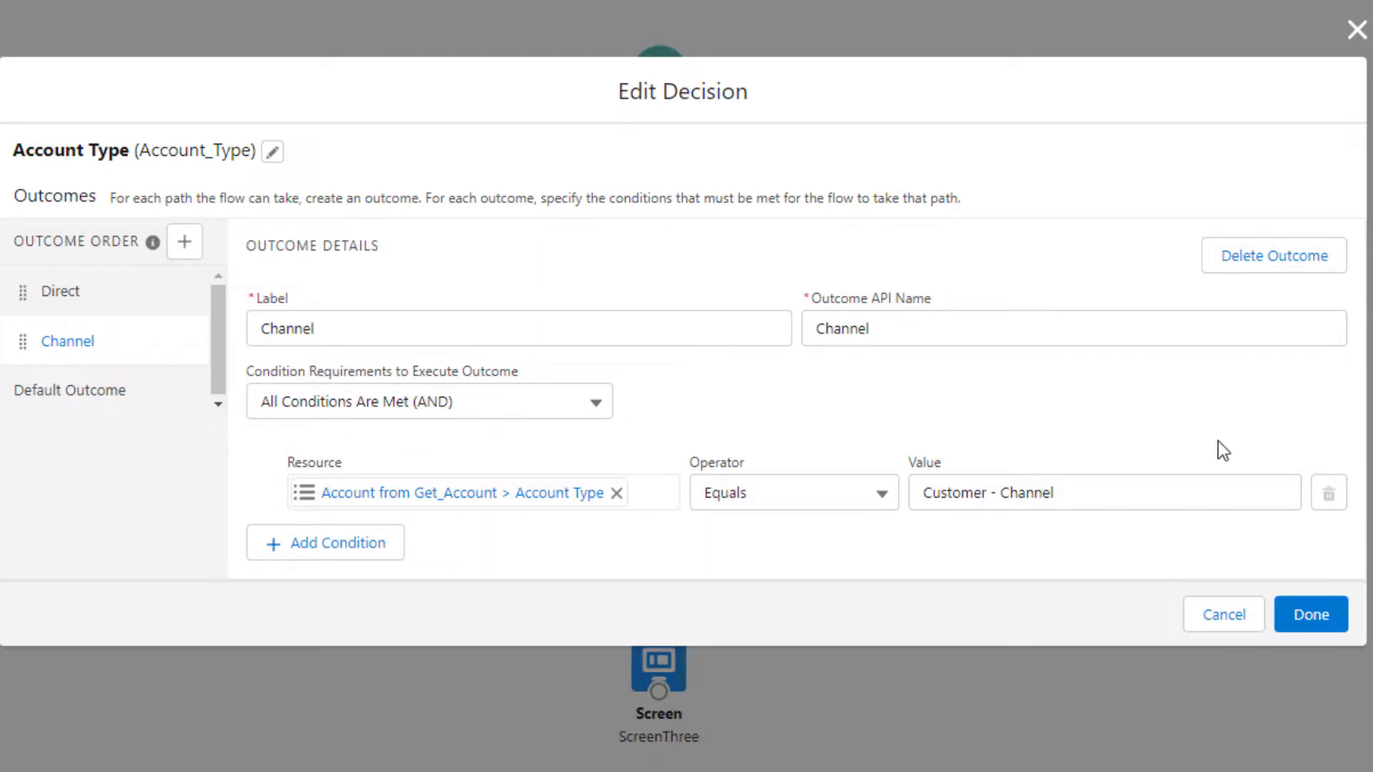
{"action": "left_click", "coordinate": [1270, 275]}
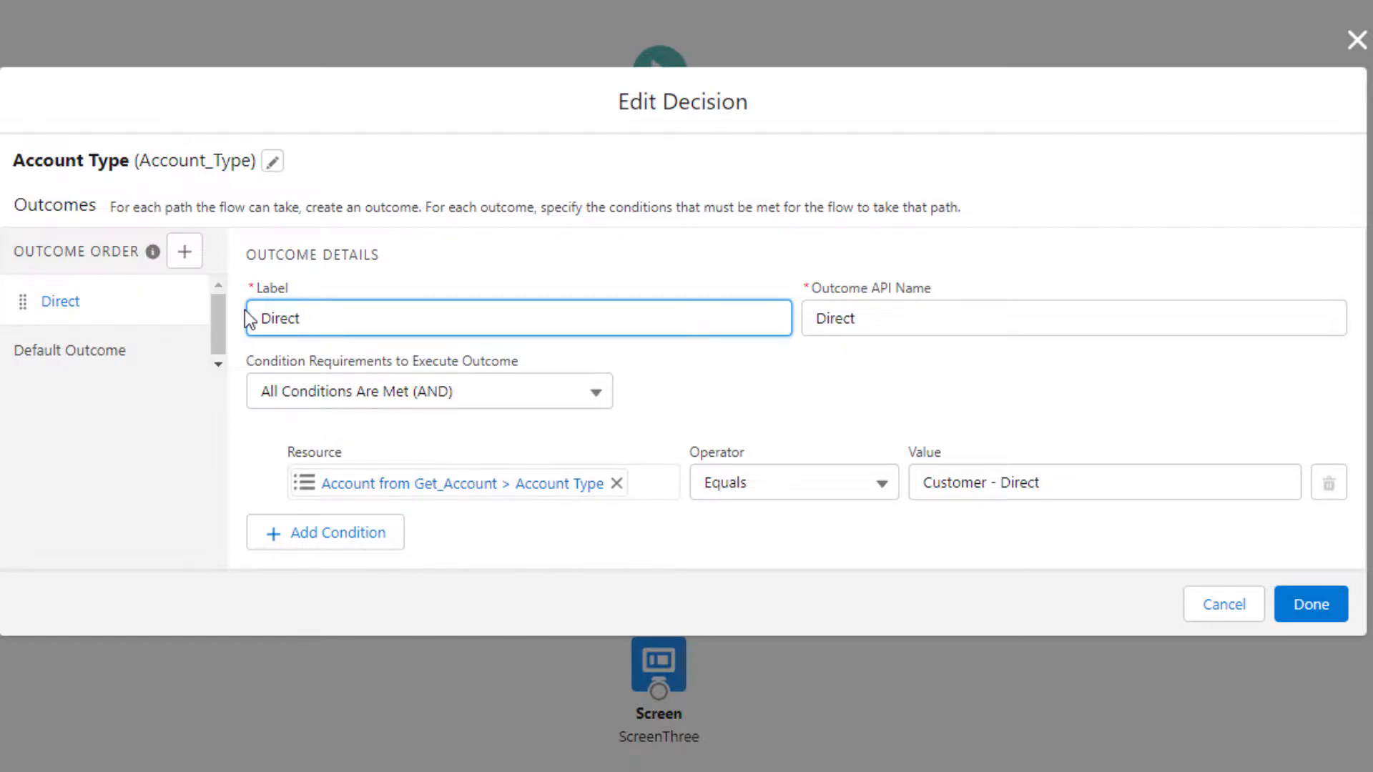
Add a new outcome to the Account Type decision with the label Channel and API name Channel2
{"action": "left_click", "coordinate": [183, 251]}
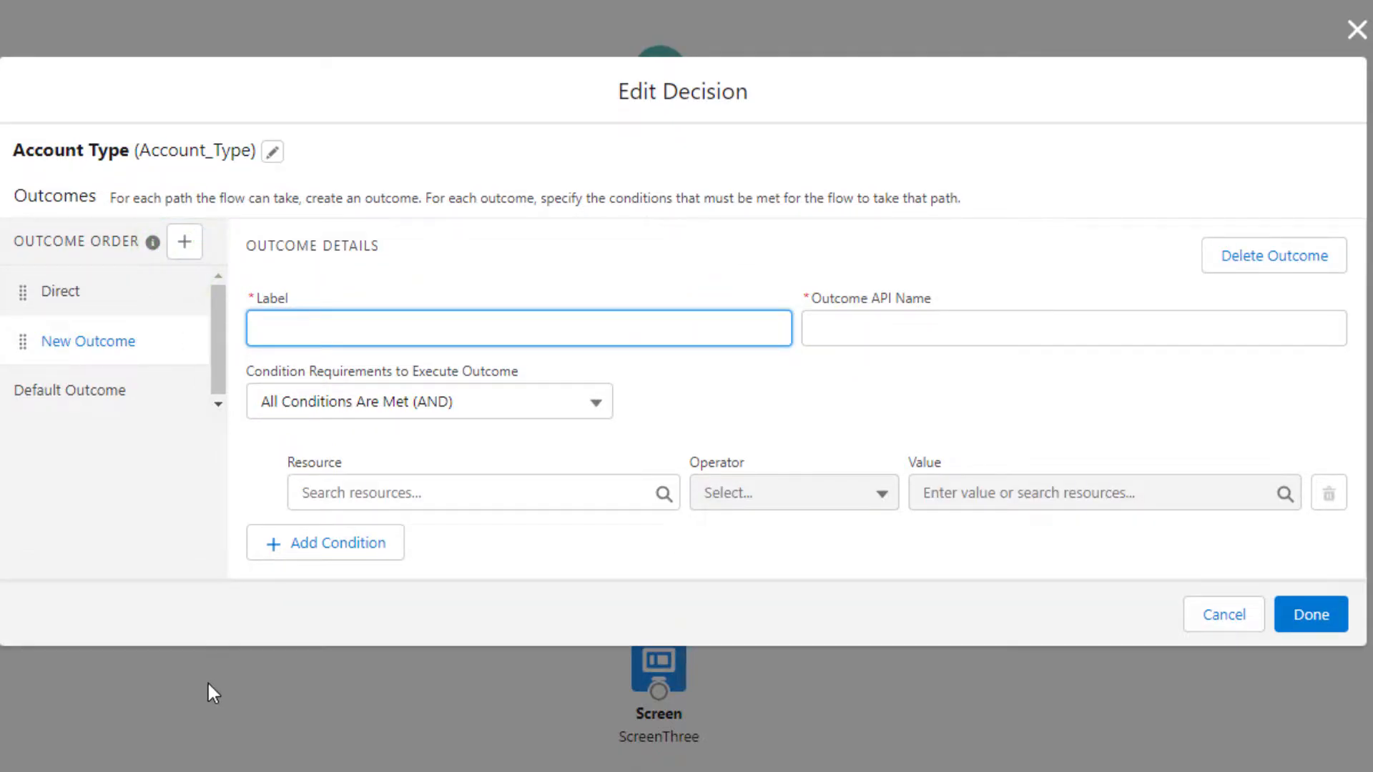
{"action": "type", "text": "Channel"}
{"action": "key", "text": "Tab"}
{"action": "left_click", "coordinate": [527, 185]}
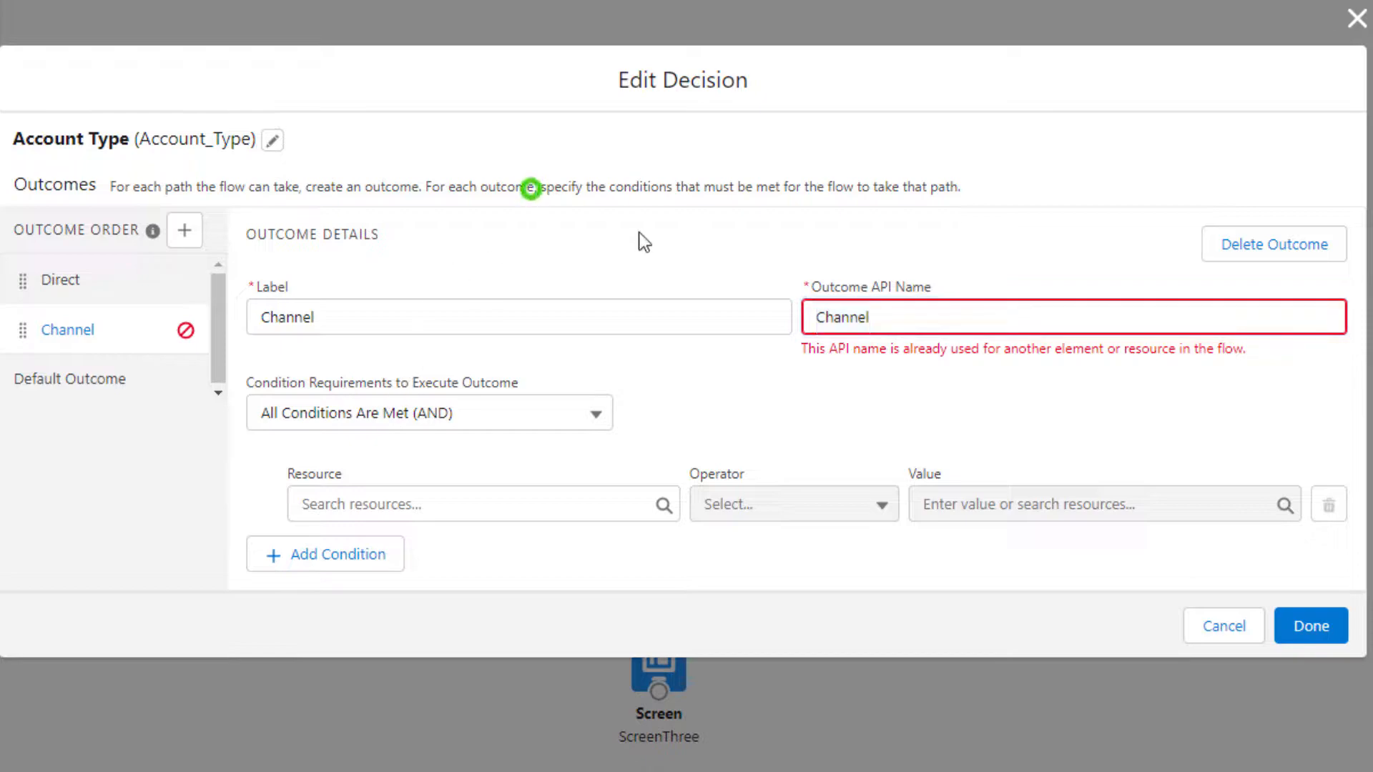
{"action": "left_click", "coordinate": [911, 327]}
{"action": "type", "text": "2"}
{"action": "left_click", "coordinate": [697, 213]}
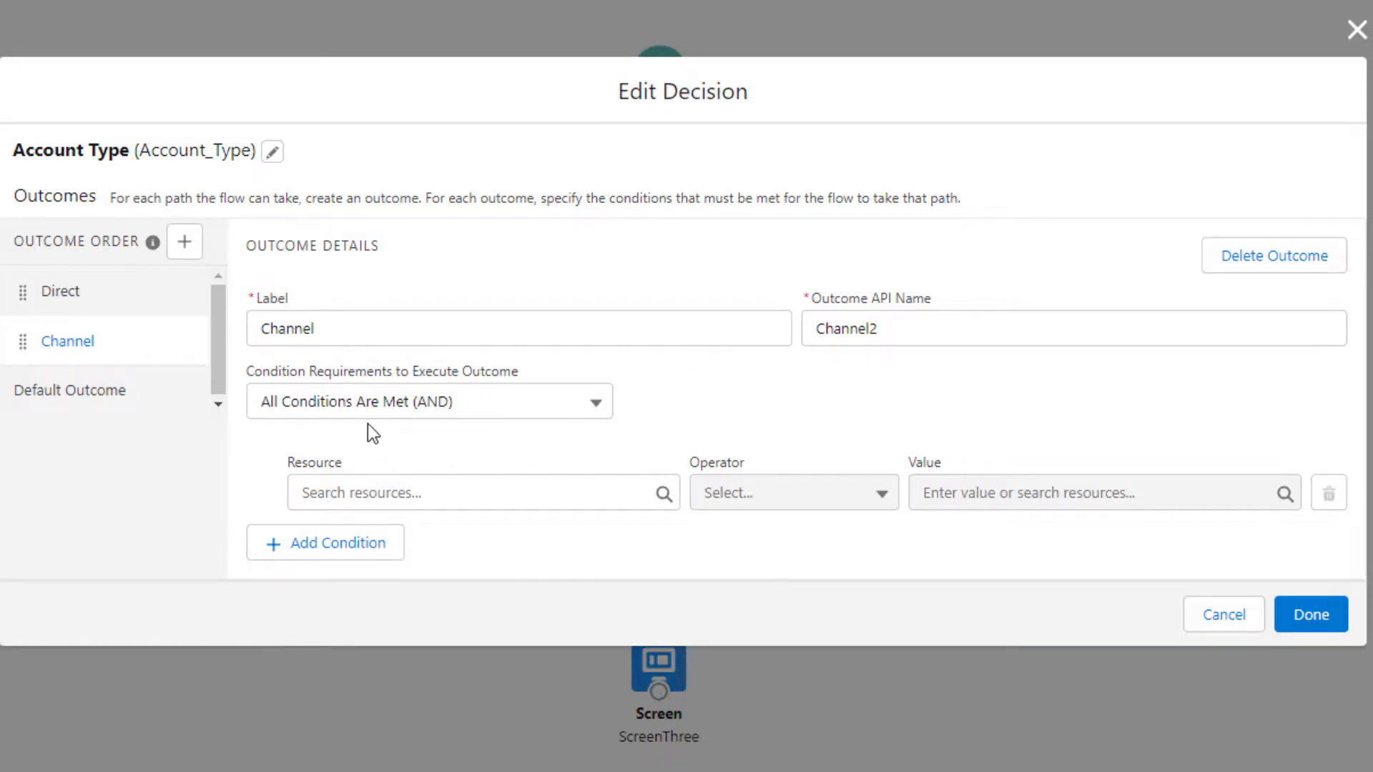
Set the Channel outcome's condition resource to the Account Type field of the Account from Get_Account
{"action": "left_click", "coordinate": [549, 492]}
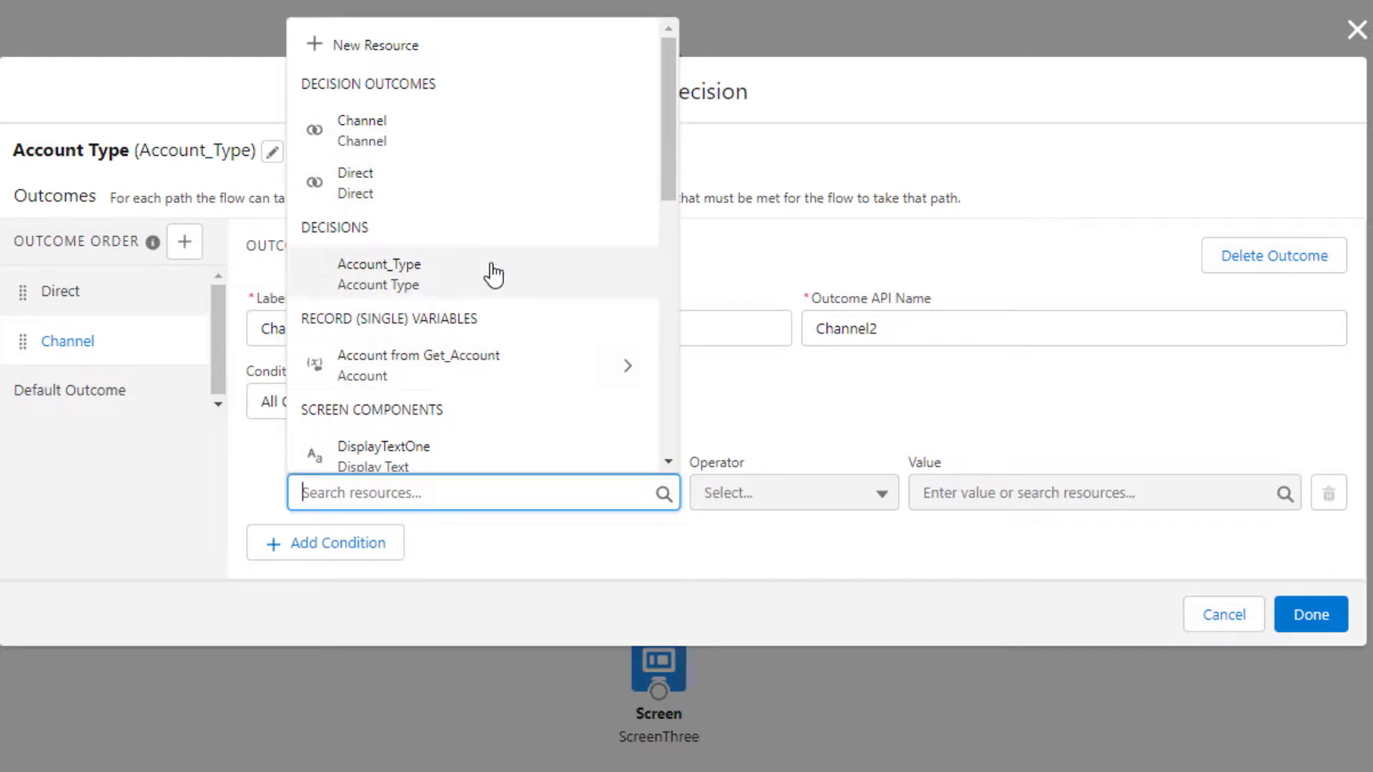
{"action": "scroll", "coordinate": [499, 304], "scroll_direction": "down", "scroll_amount": 3}
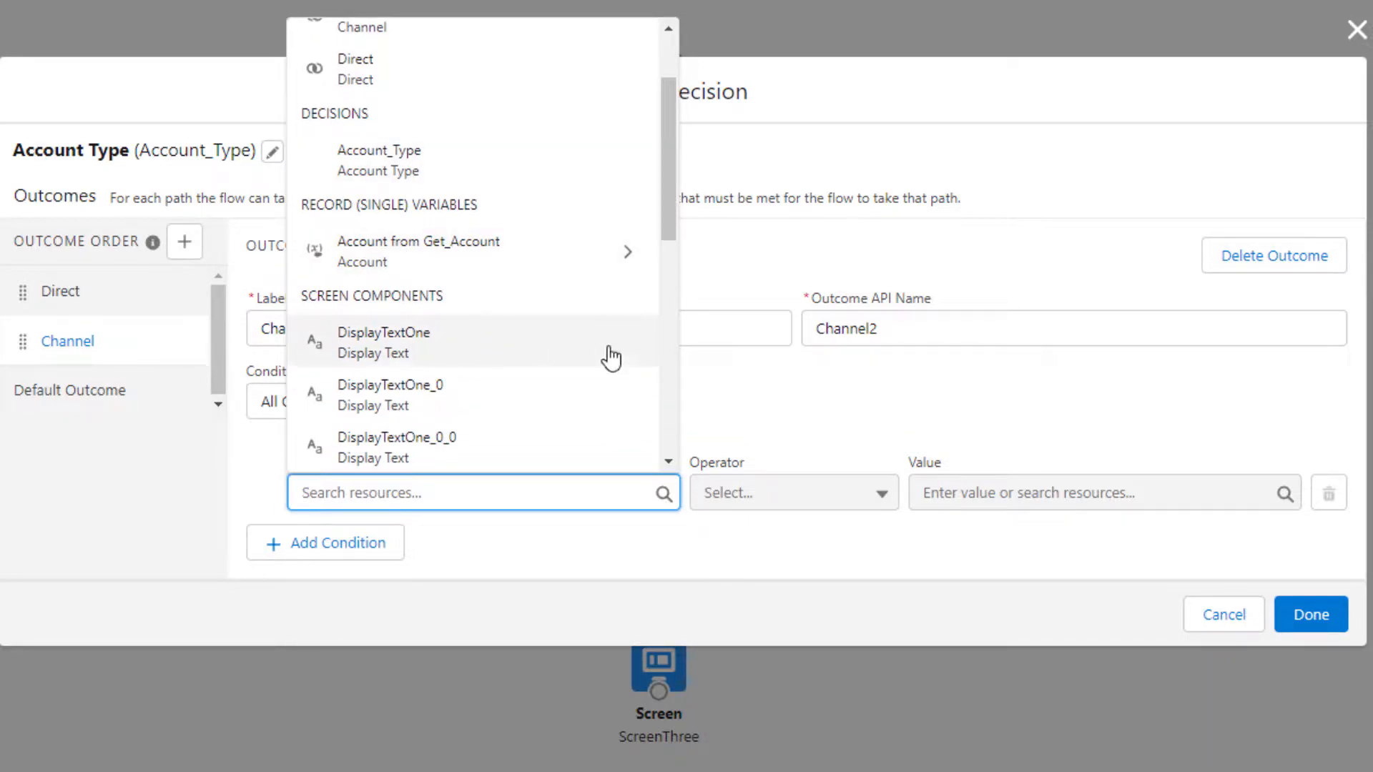
{"action": "scroll", "coordinate": [472, 438], "scroll_direction": "up", "scroll_amount": 3}
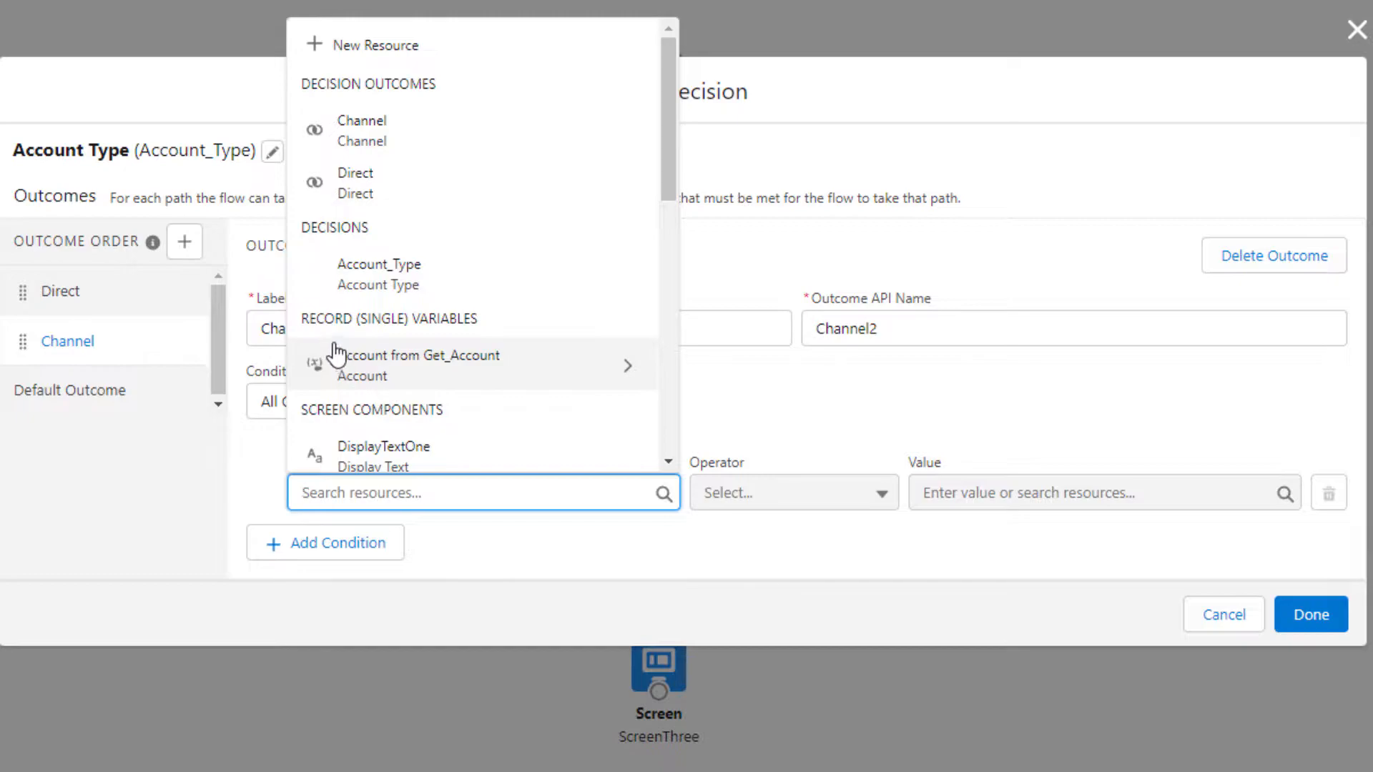
{"action": "left_click", "coordinate": [445, 369]}
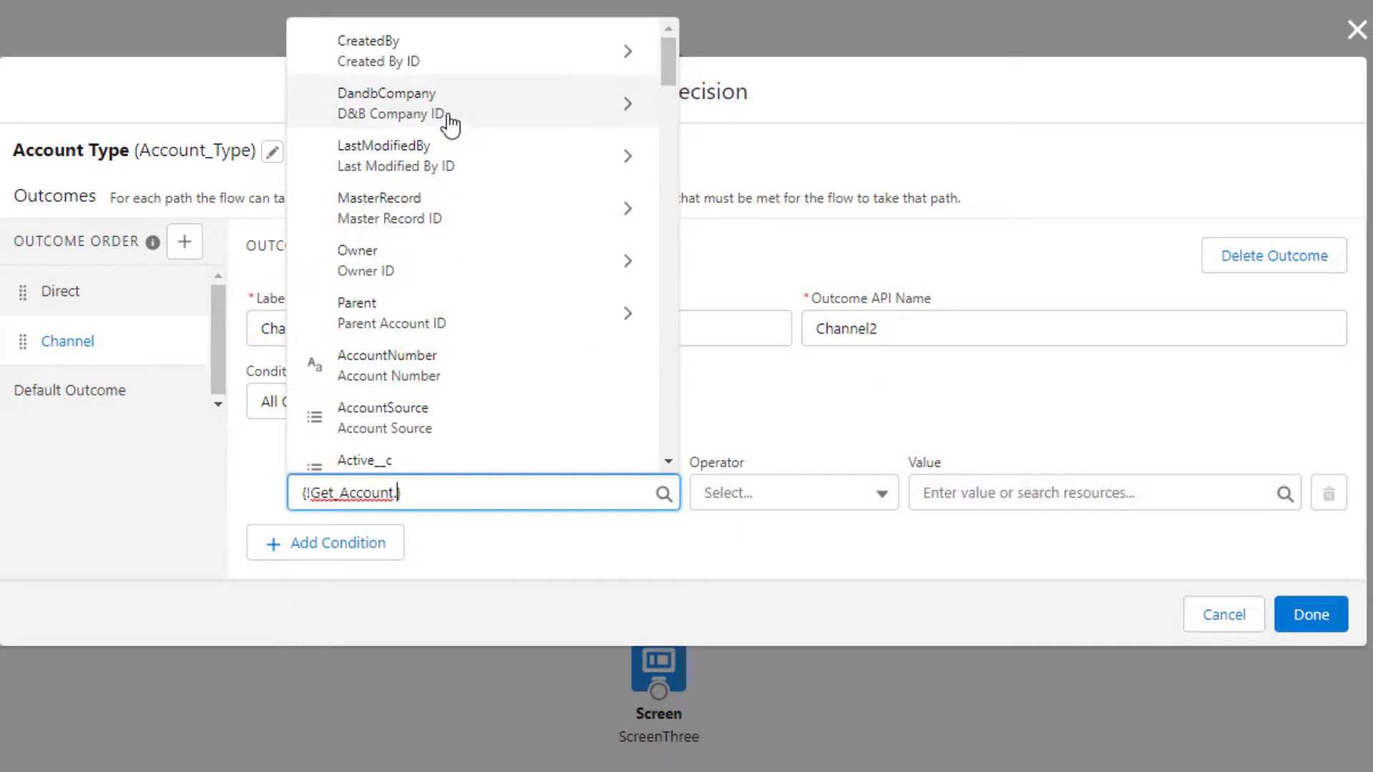
{"action": "scroll", "coordinate": [449, 93], "scroll_direction": "down", "scroll_amount": 2}
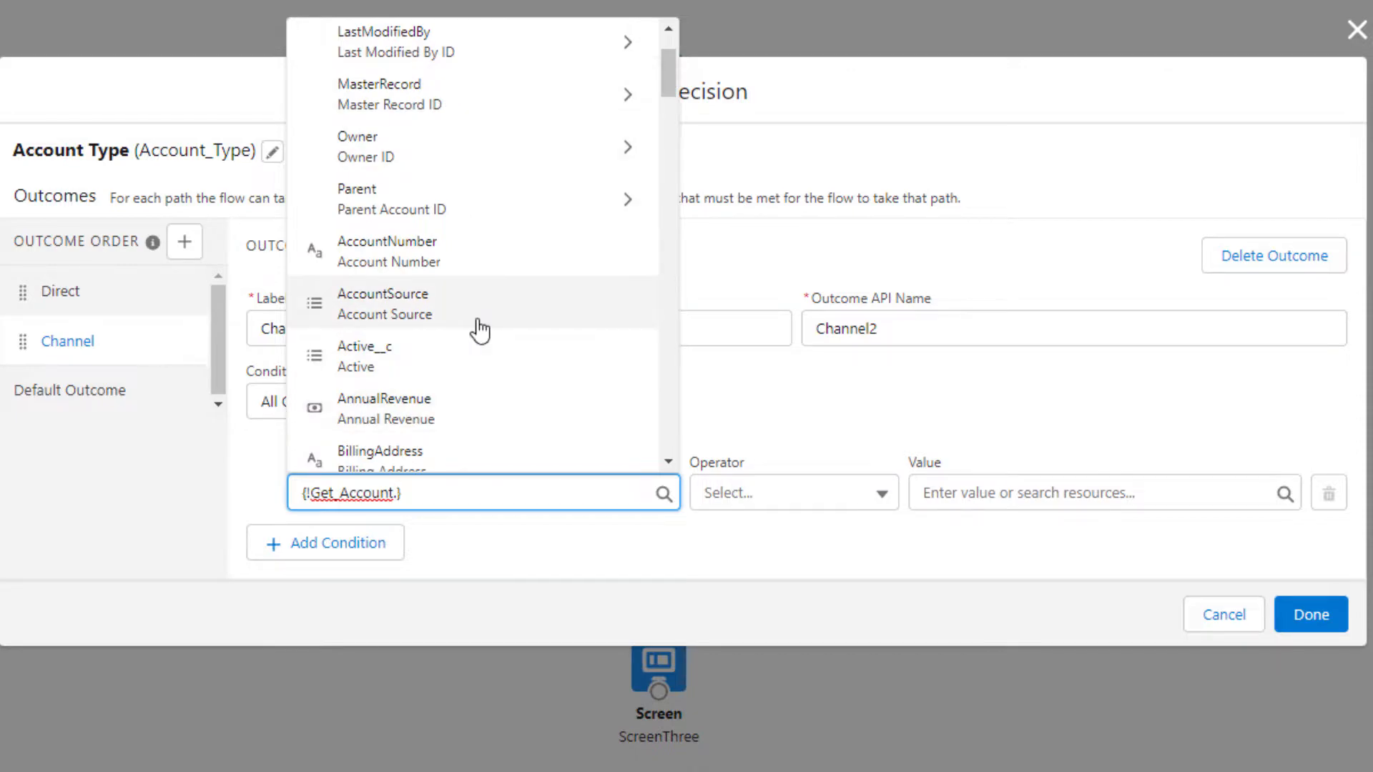
{"action": "scroll", "coordinate": [479, 322], "scroll_direction": "down", "scroll_amount": 2}
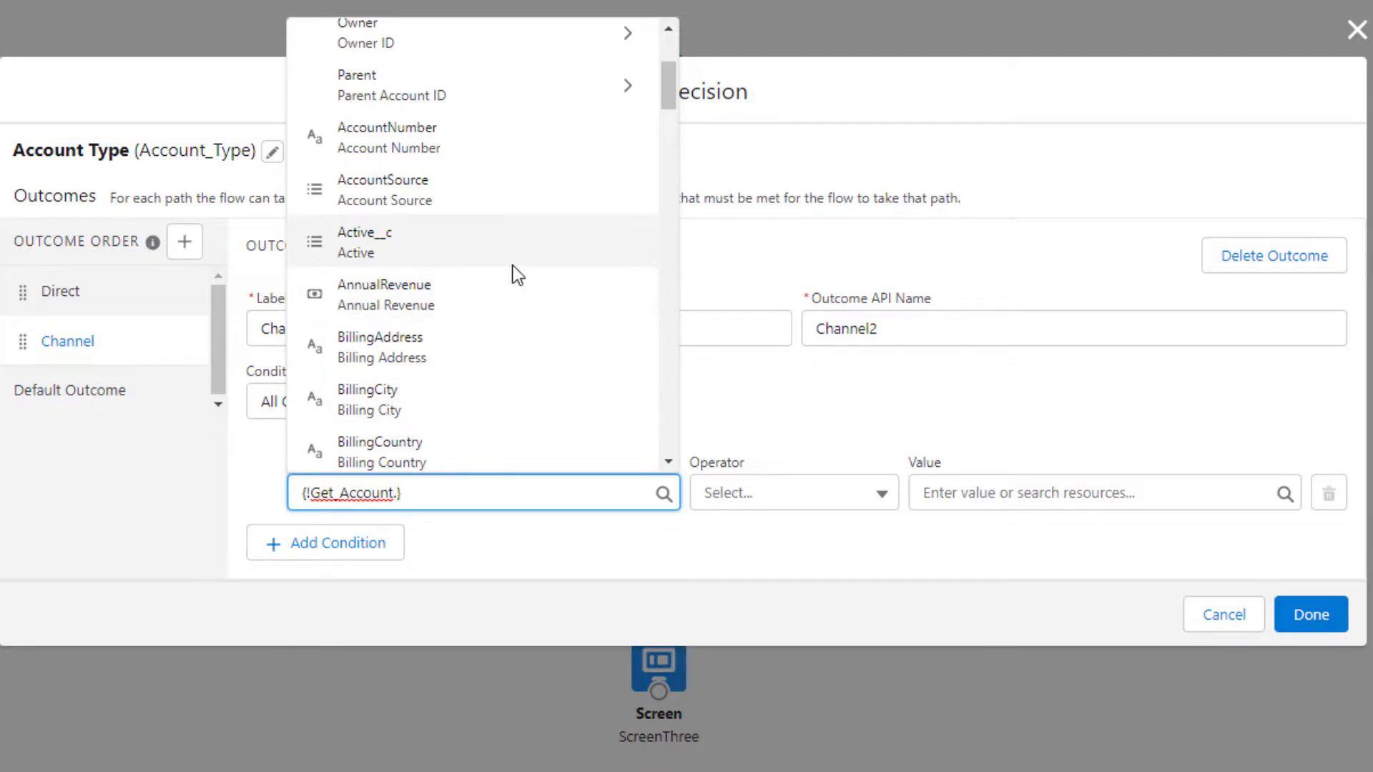
{"action": "scroll", "coordinate": [518, 275], "scroll_direction": "up", "scroll_amount": 2}
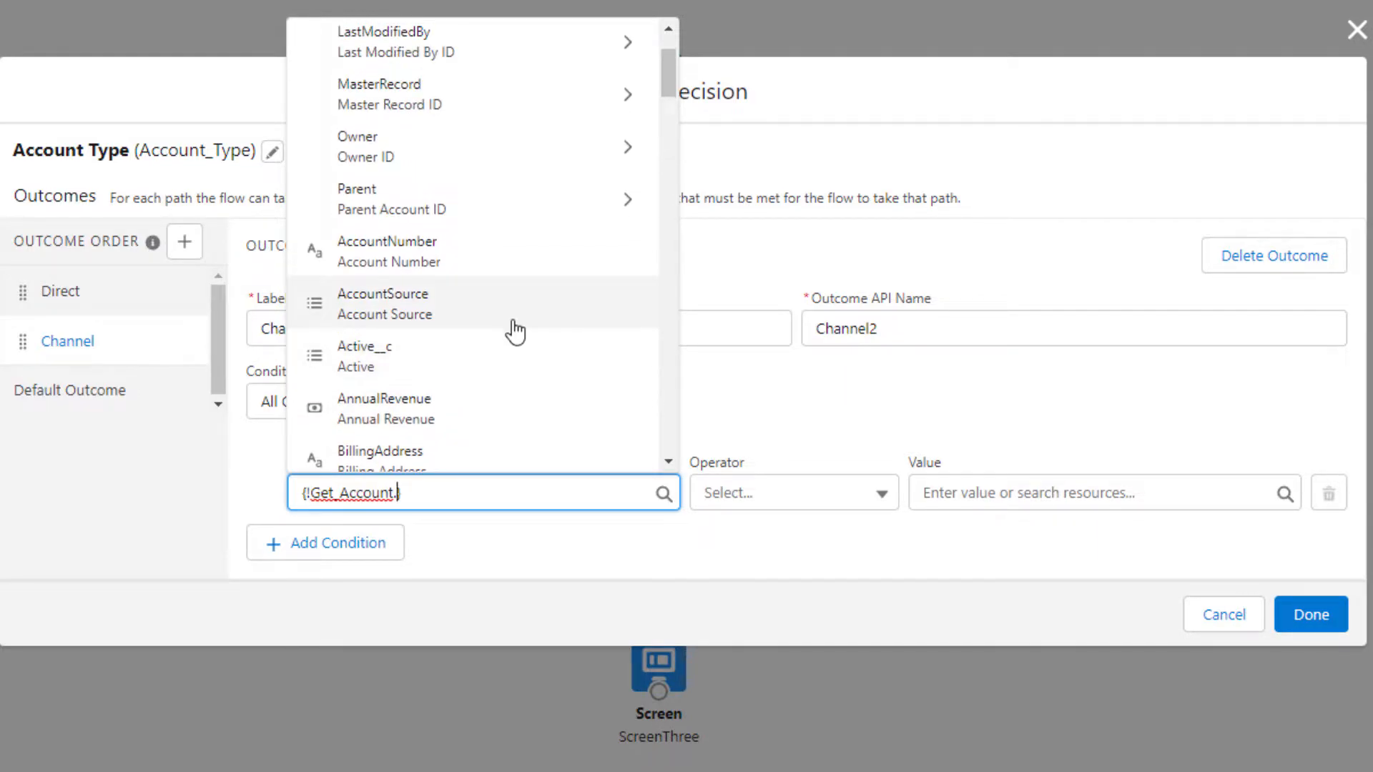
{"action": "scroll", "coordinate": [513, 330], "scroll_direction": "down", "scroll_amount": 4}
{"action": "type", "text": "ty"}
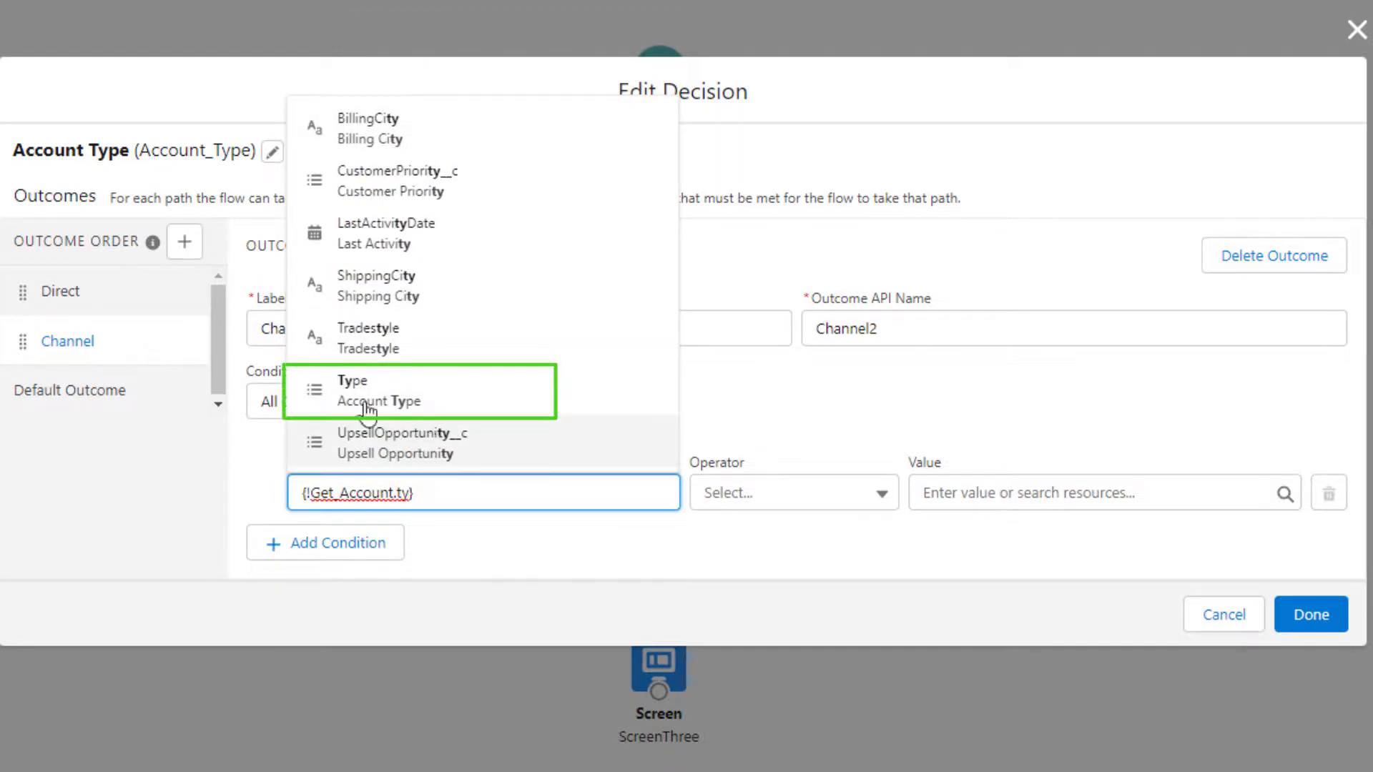
{"action": "left_click", "coordinate": [573, 413]}
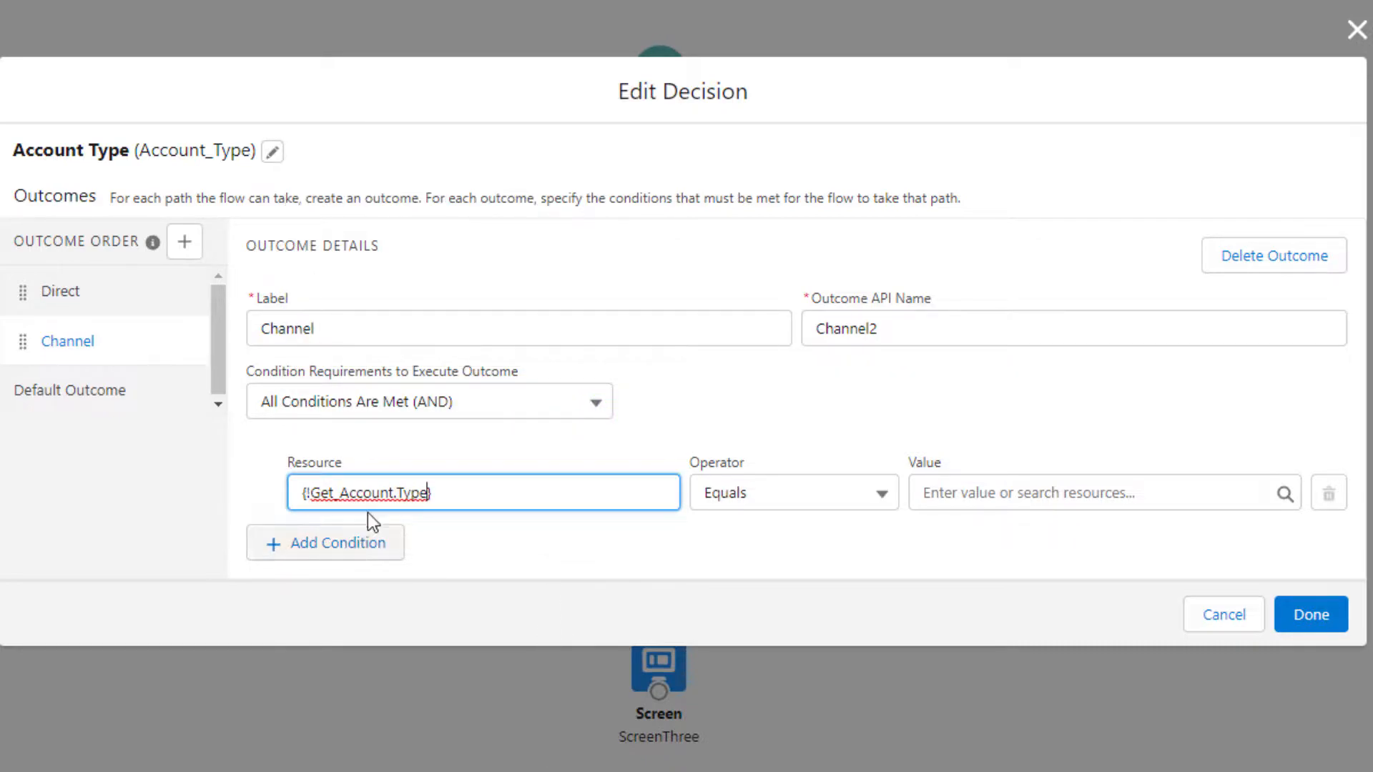
{"action": "left_click", "coordinate": [440, 539]}
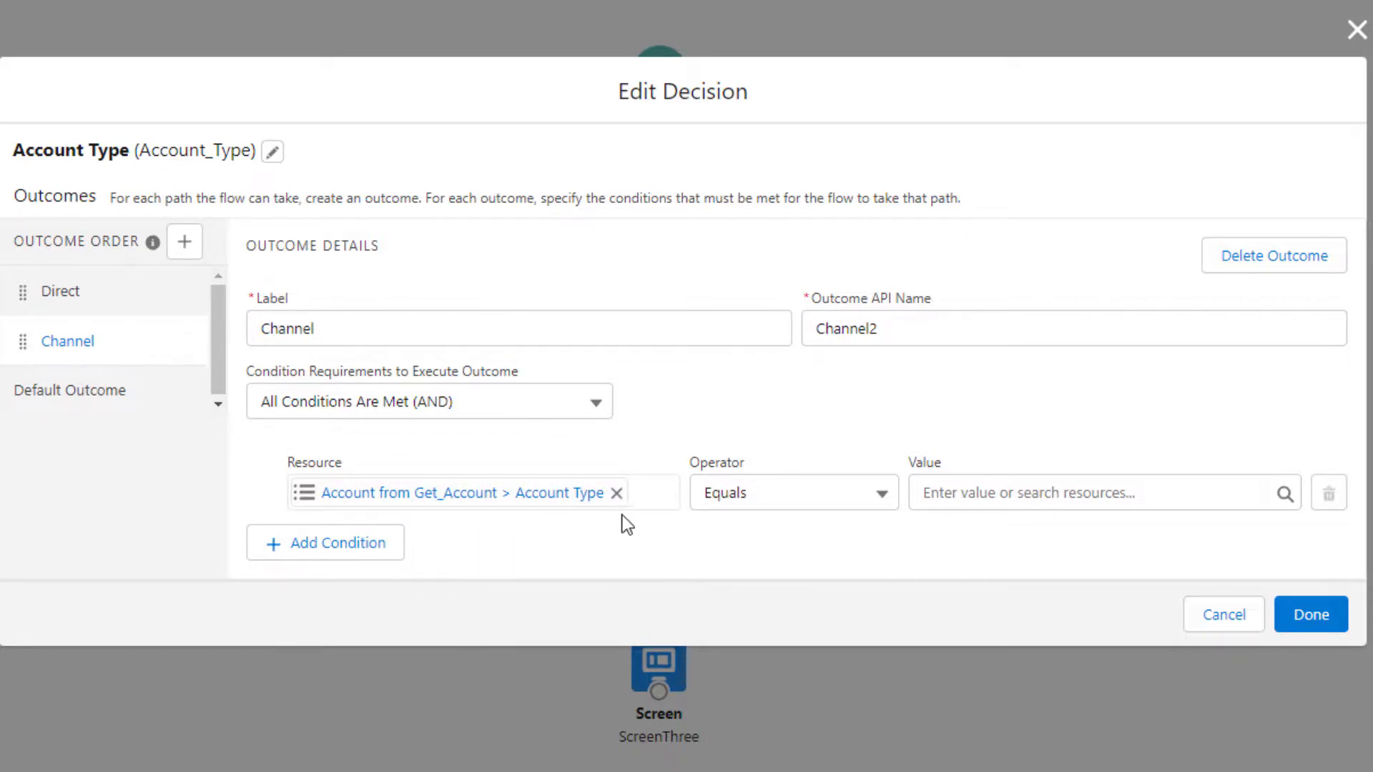
Complete the Channel condition with the Equals operator and value Customer - Channel, and finish editing the decision
{"action": "left_click", "coordinate": [838, 501]}
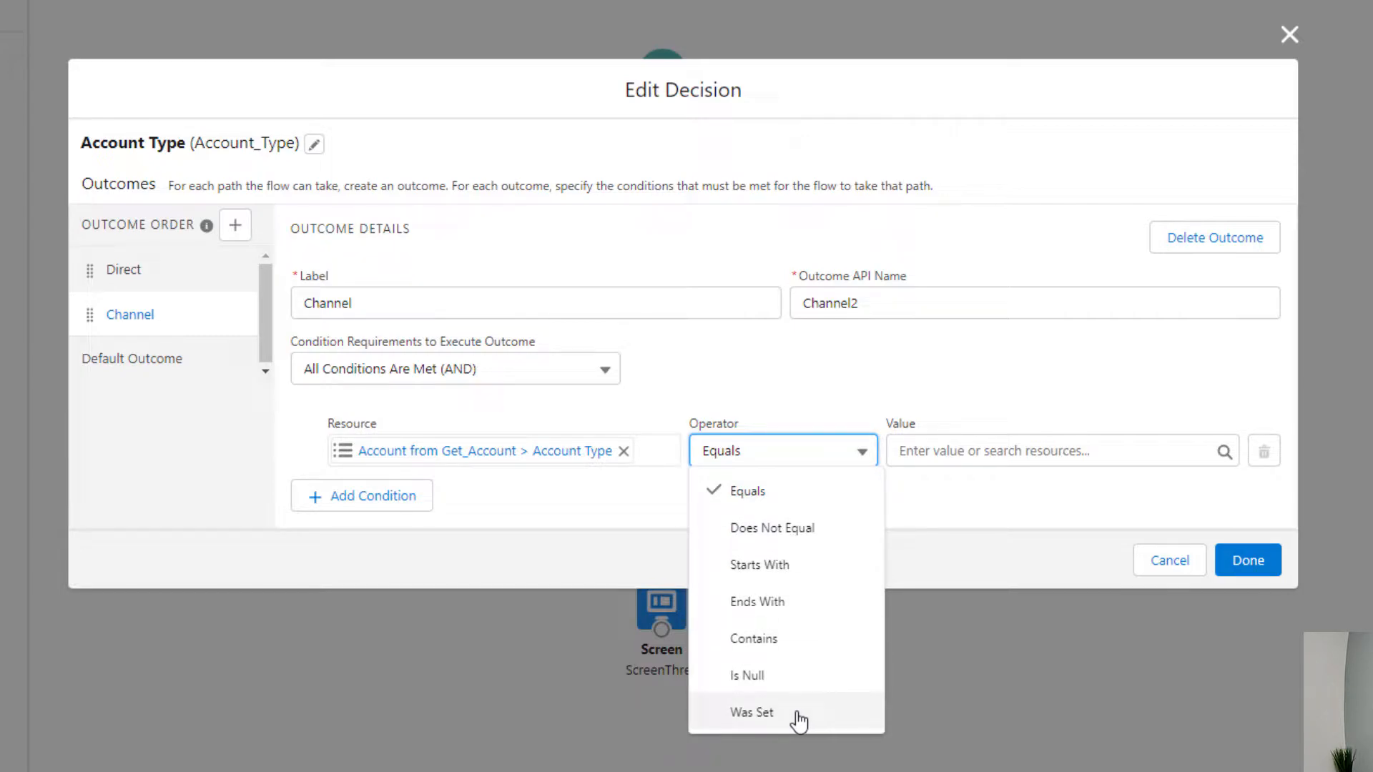
{"action": "left_click", "coordinate": [967, 494]}
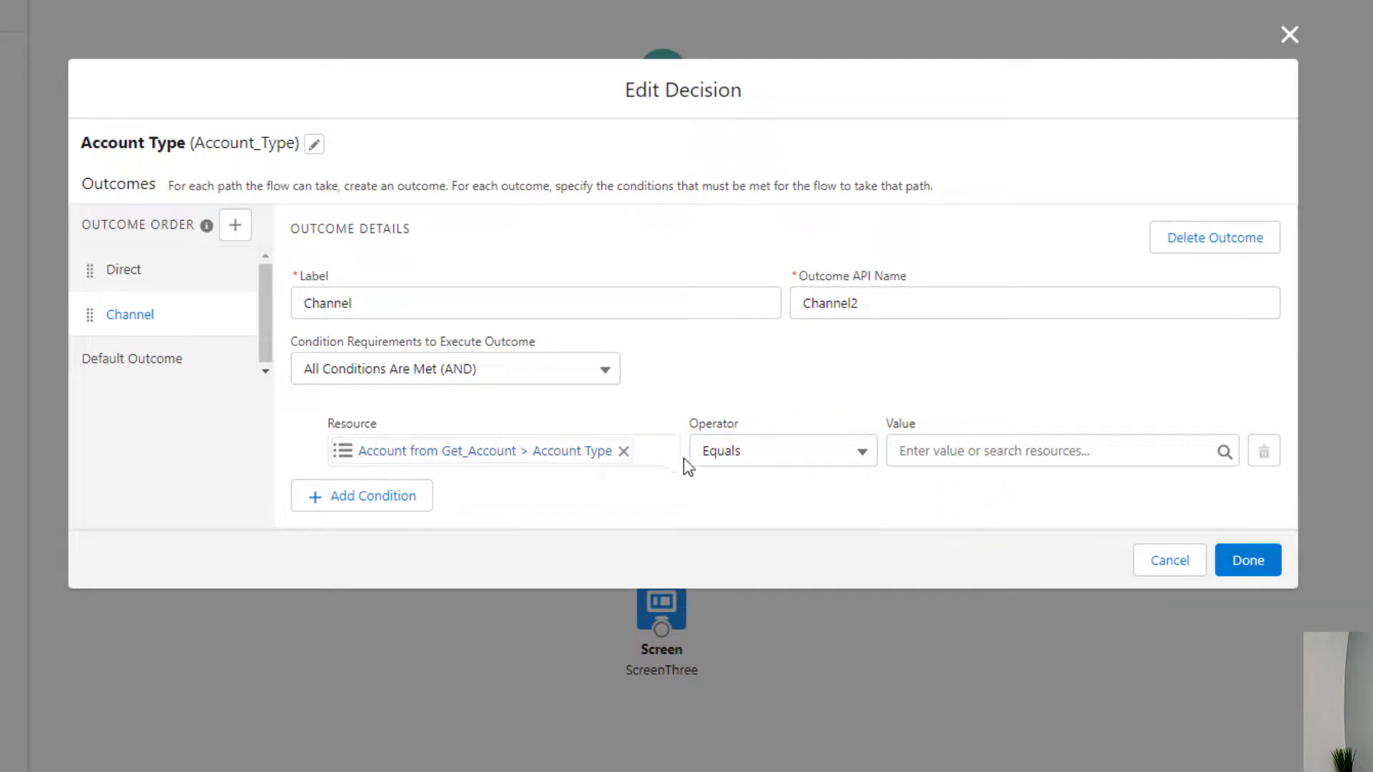
{"action": "left_click", "coordinate": [1083, 452]}
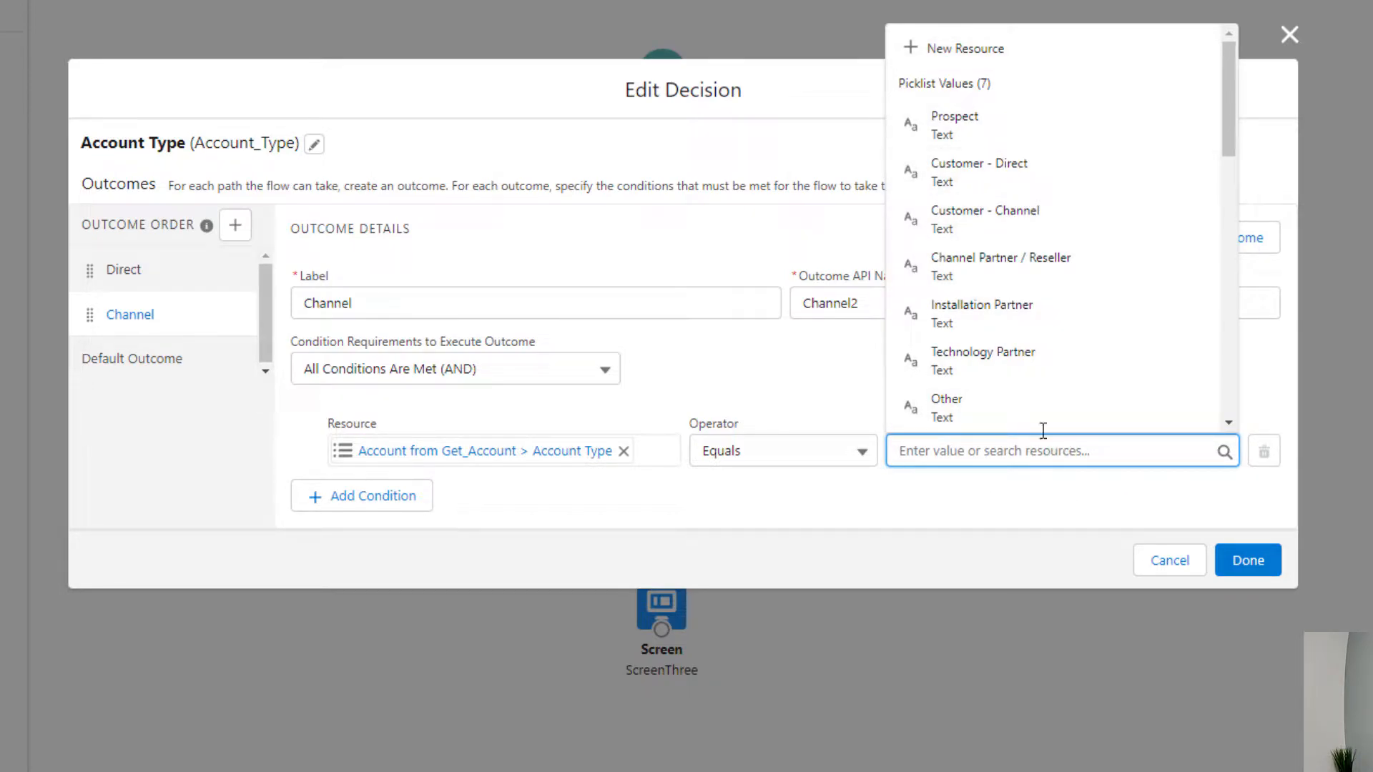
{"action": "left_click", "coordinate": [1009, 222]}
{"action": "left_click", "coordinate": [1022, 369]}
{"action": "left_click", "coordinate": [1246, 564]}
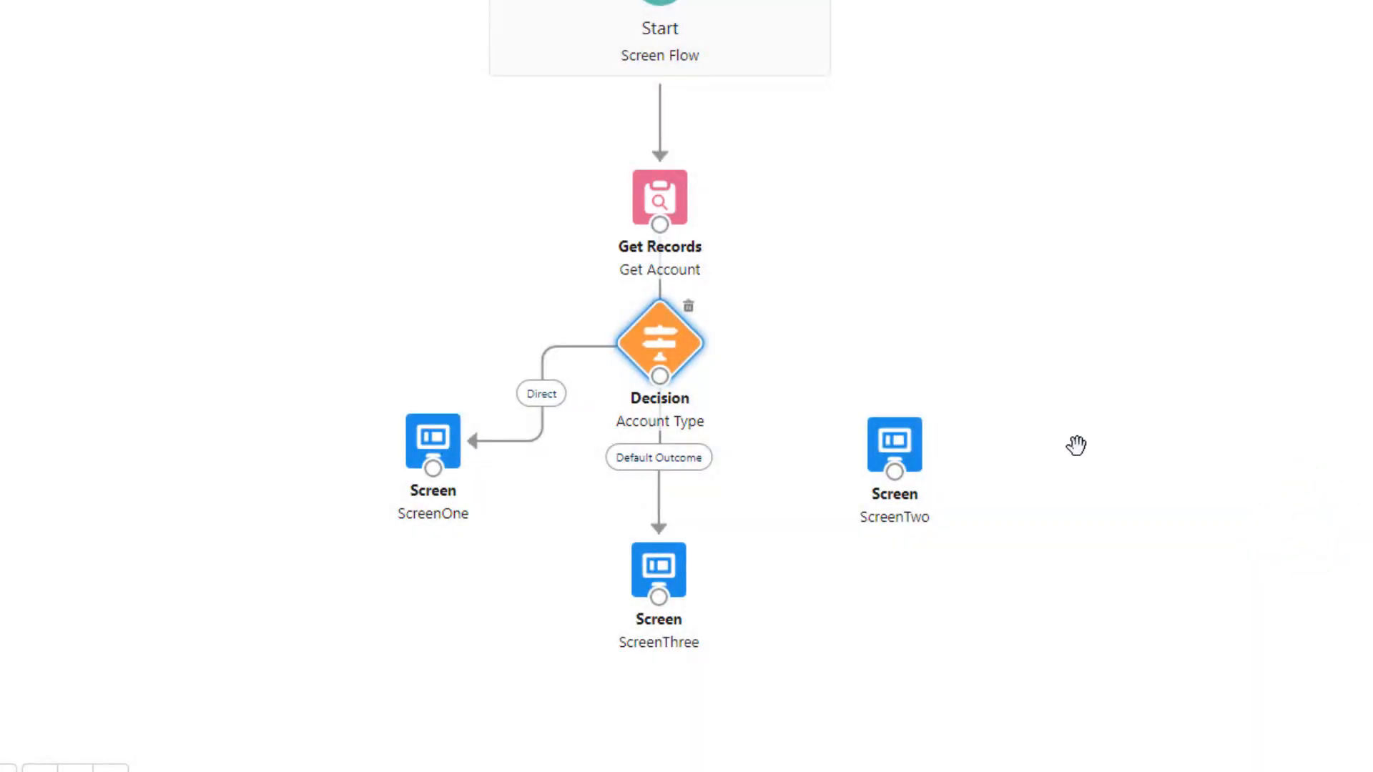
Connect the Account Type decision to the ScreenTwo element
{"action": "left_click_drag", "start_coordinate": [660, 375], "coordinate": [889, 440]}
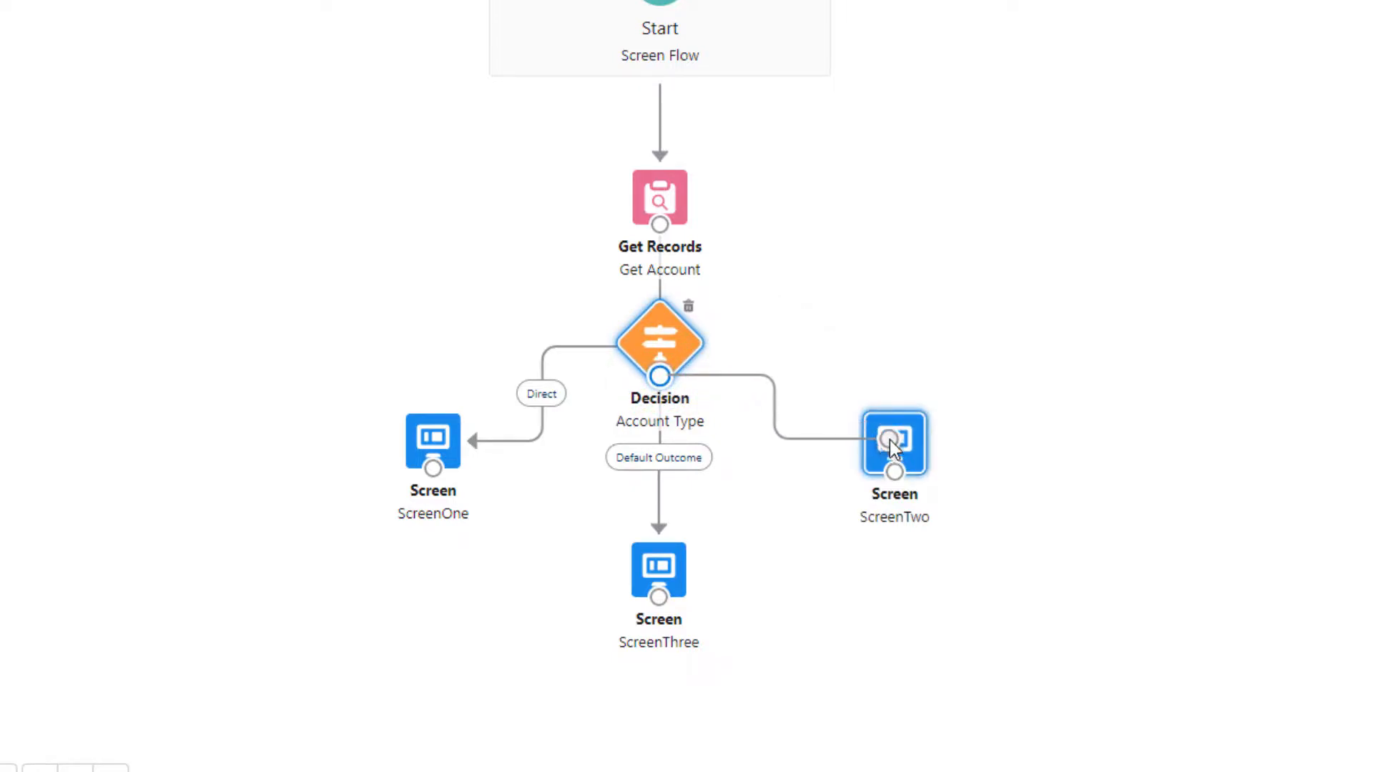
{"action": "left_click", "coordinate": [898, 445]}
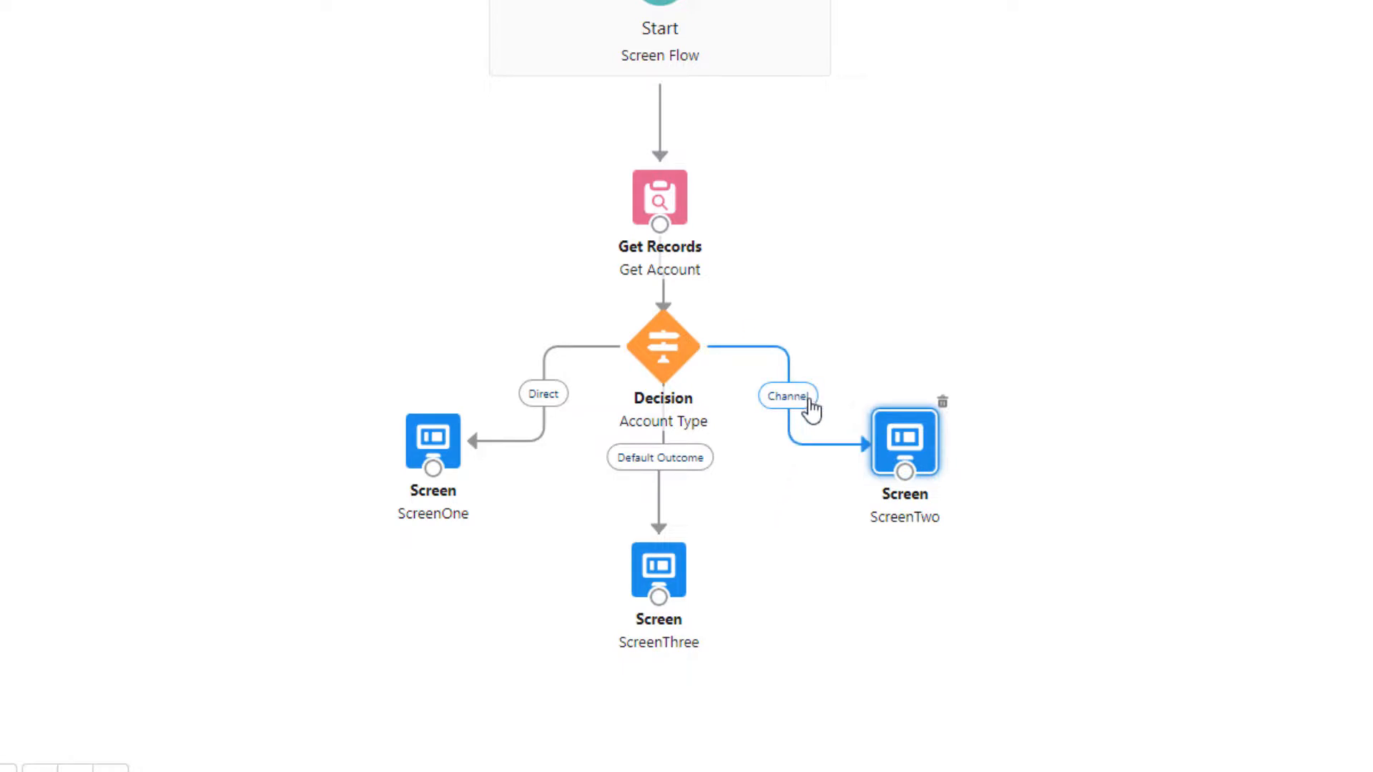
Delete the Direct, Default Outcome and Channel connectors leading out of the Account Type decision
{"action": "left_click", "coordinate": [575, 400]}
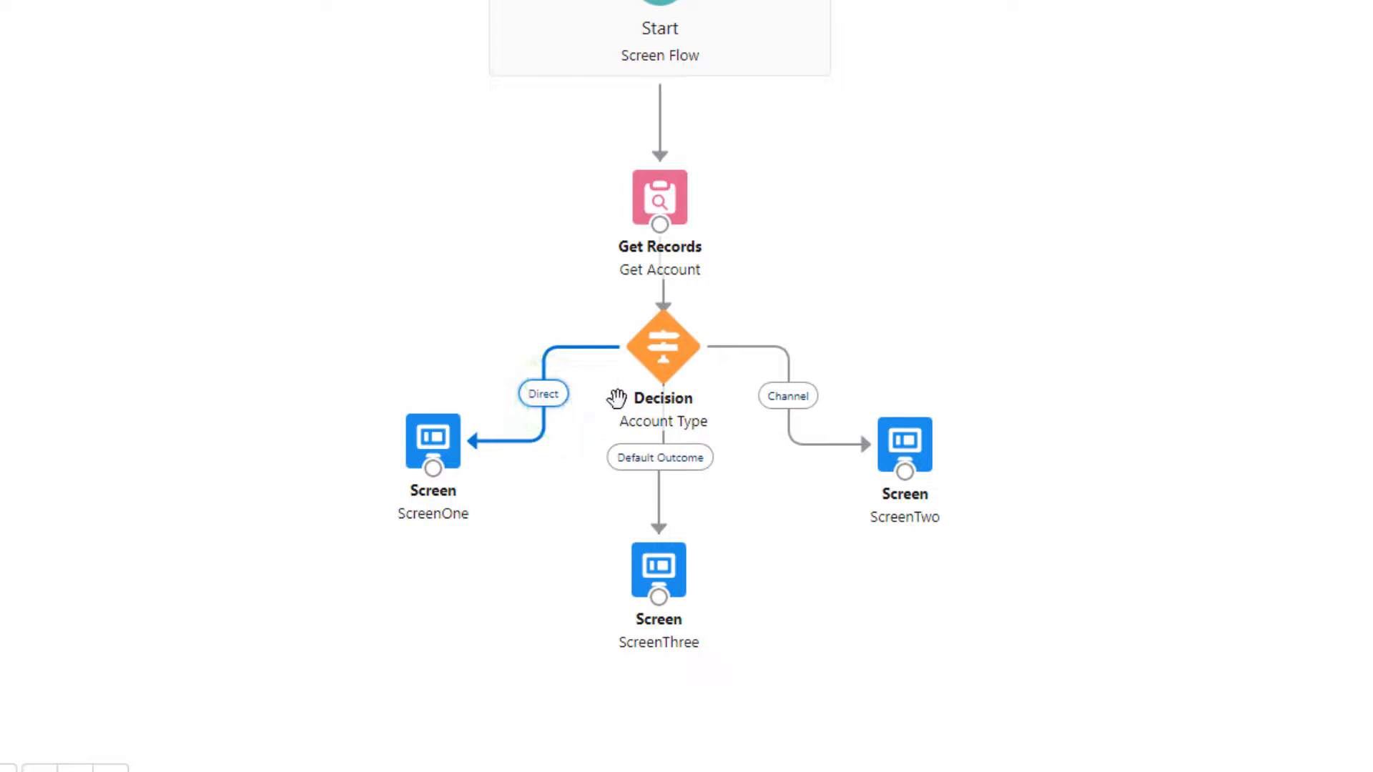
{"action": "key", "text": "Delete"}
{"action": "left_click", "coordinate": [674, 458]}
{"action": "key", "text": "Delete"}
{"action": "left_click", "coordinate": [805, 398]}
{"action": "key", "text": "Delete"}
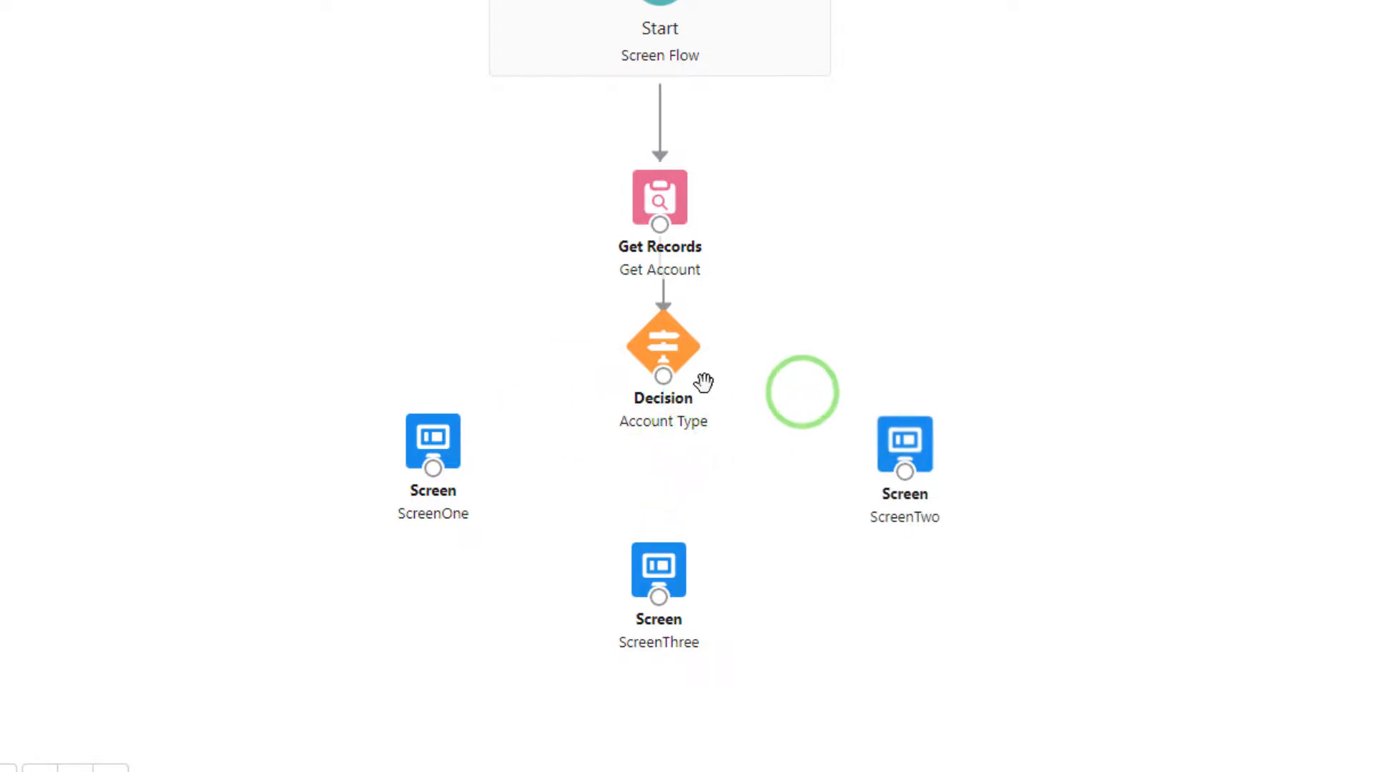
Connect the Account Type decision to ScreenOne for the Direct outcome and to ScreenTwo for the Channel outcome
{"action": "left_click_drag", "start_coordinate": [664, 376], "coordinate": [431, 448]}
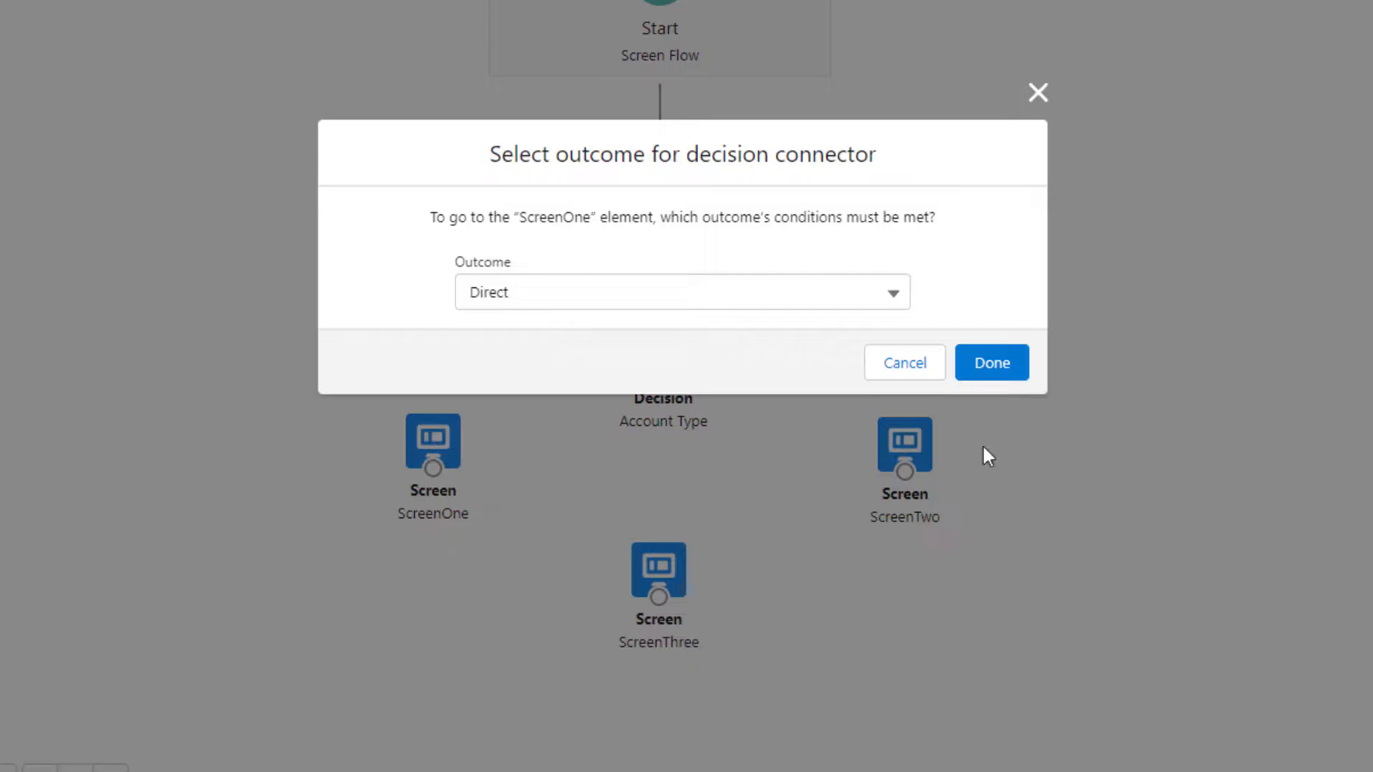
{"action": "left_click", "coordinate": [977, 361]}
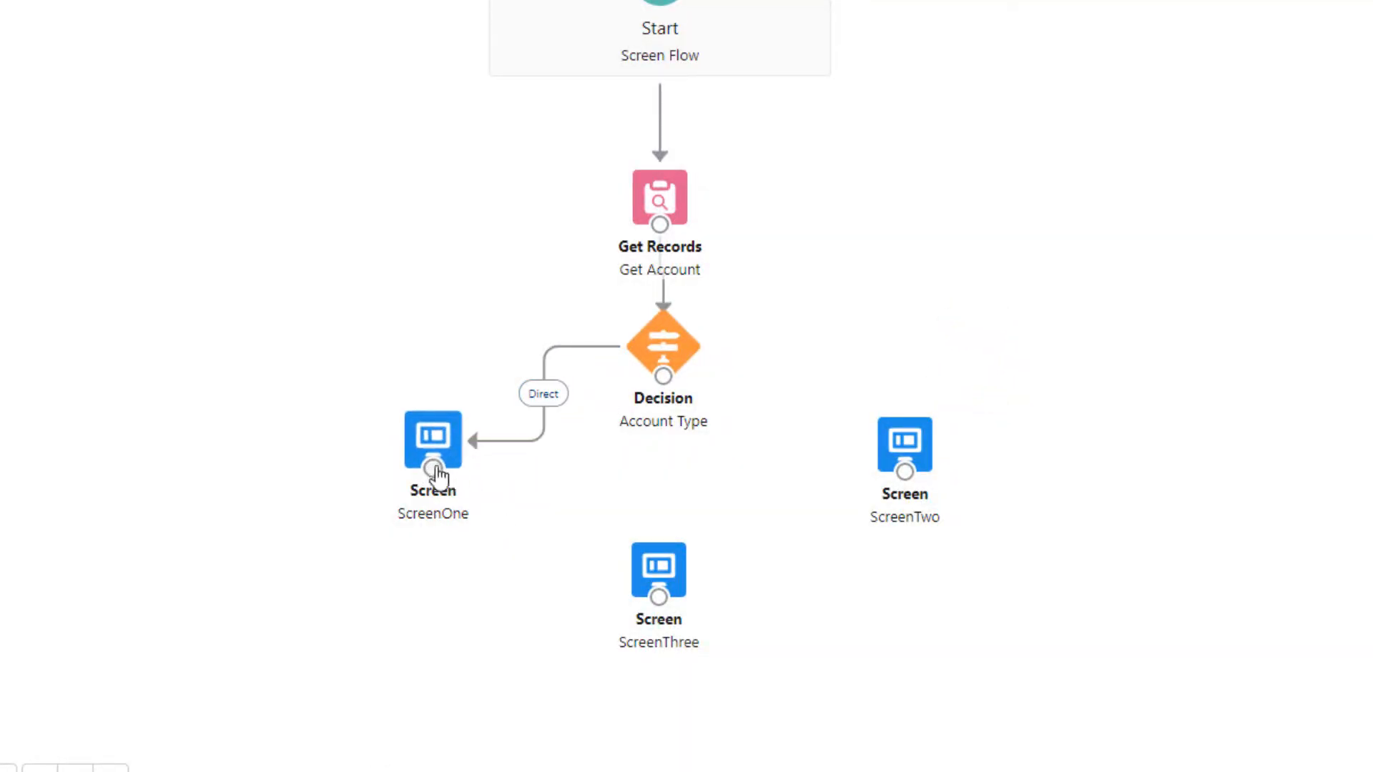
{"action": "left_click_drag", "start_coordinate": [663, 377], "coordinate": [904, 440]}
{"action": "left_click", "coordinate": [546, 299]}
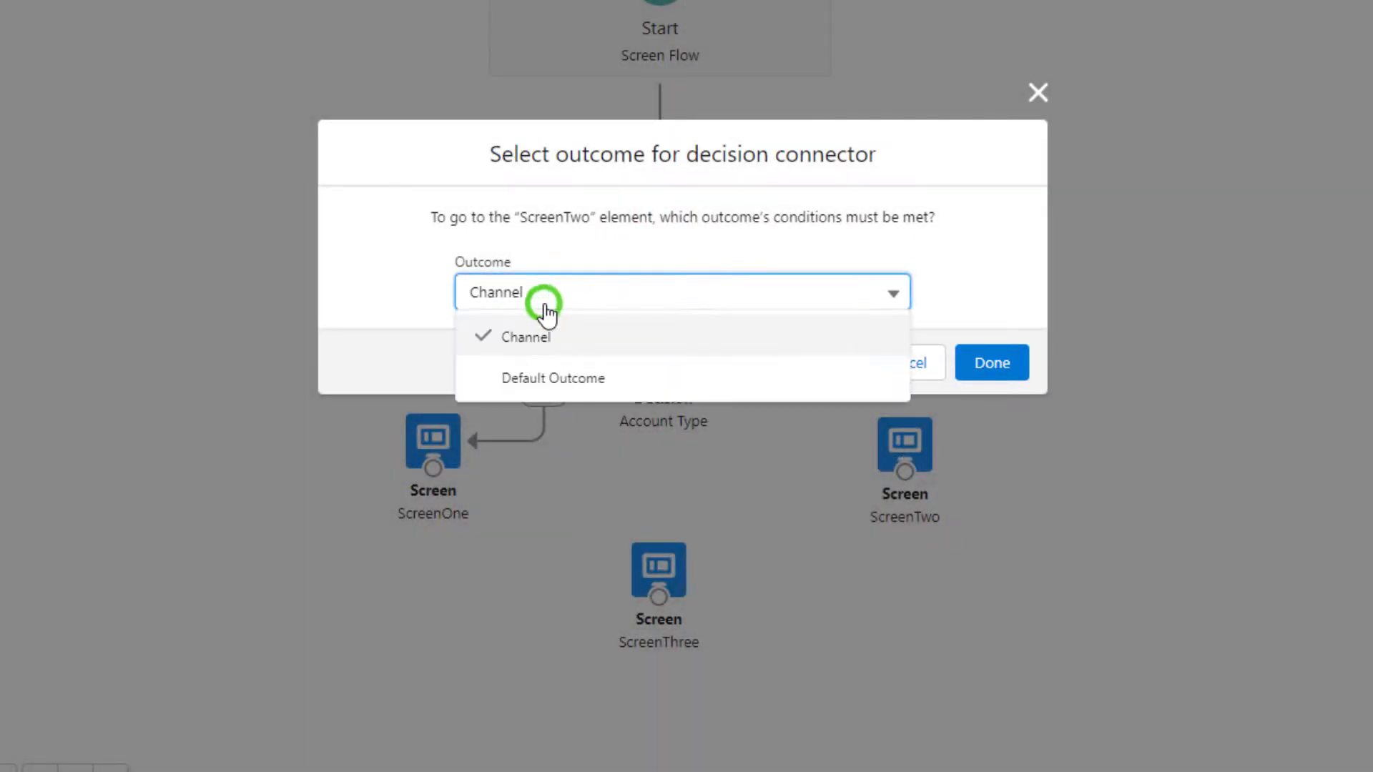
{"action": "left_click", "coordinate": [566, 330]}
{"action": "left_click", "coordinate": [977, 369]}
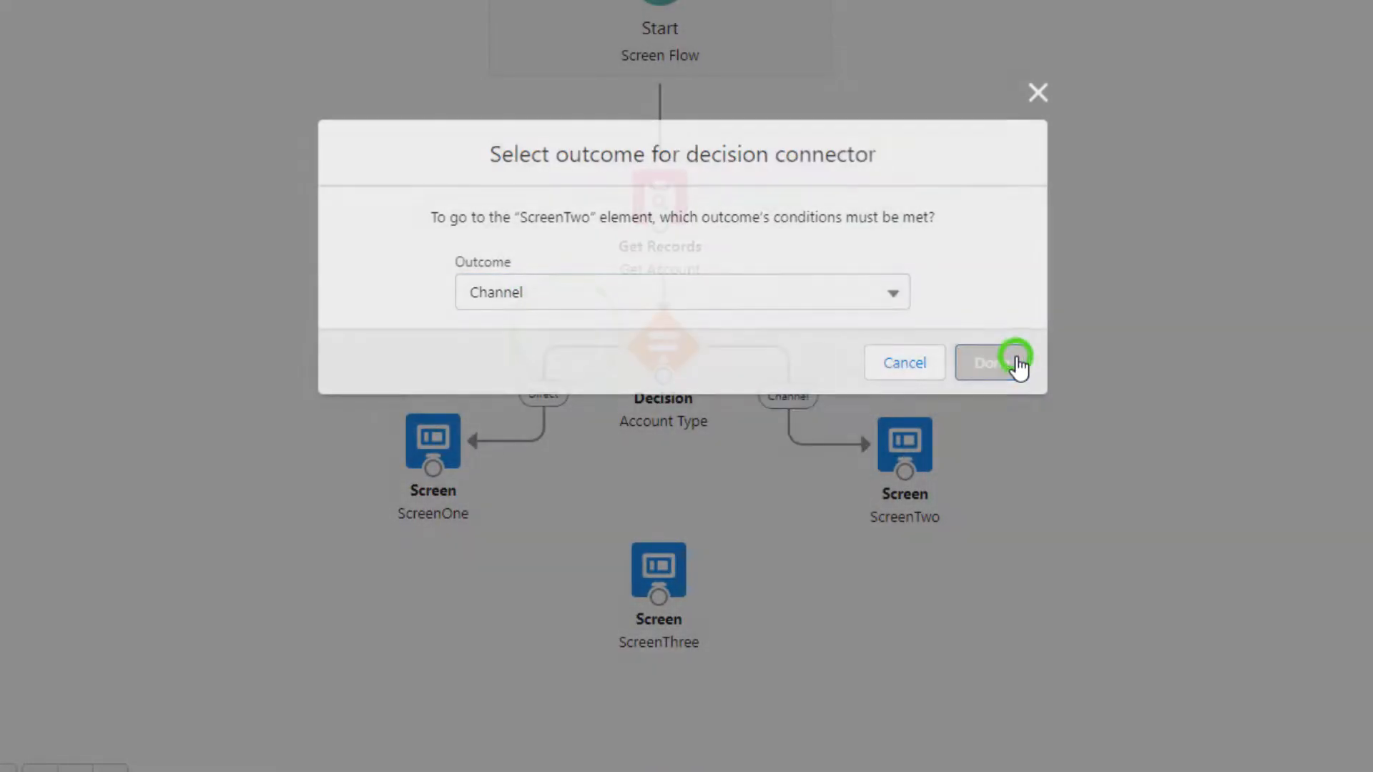
Reopen the Account Type decision and examine the conditions of its Direct and Channel outcomes
{"action": "double_click", "coordinate": [665, 343]}
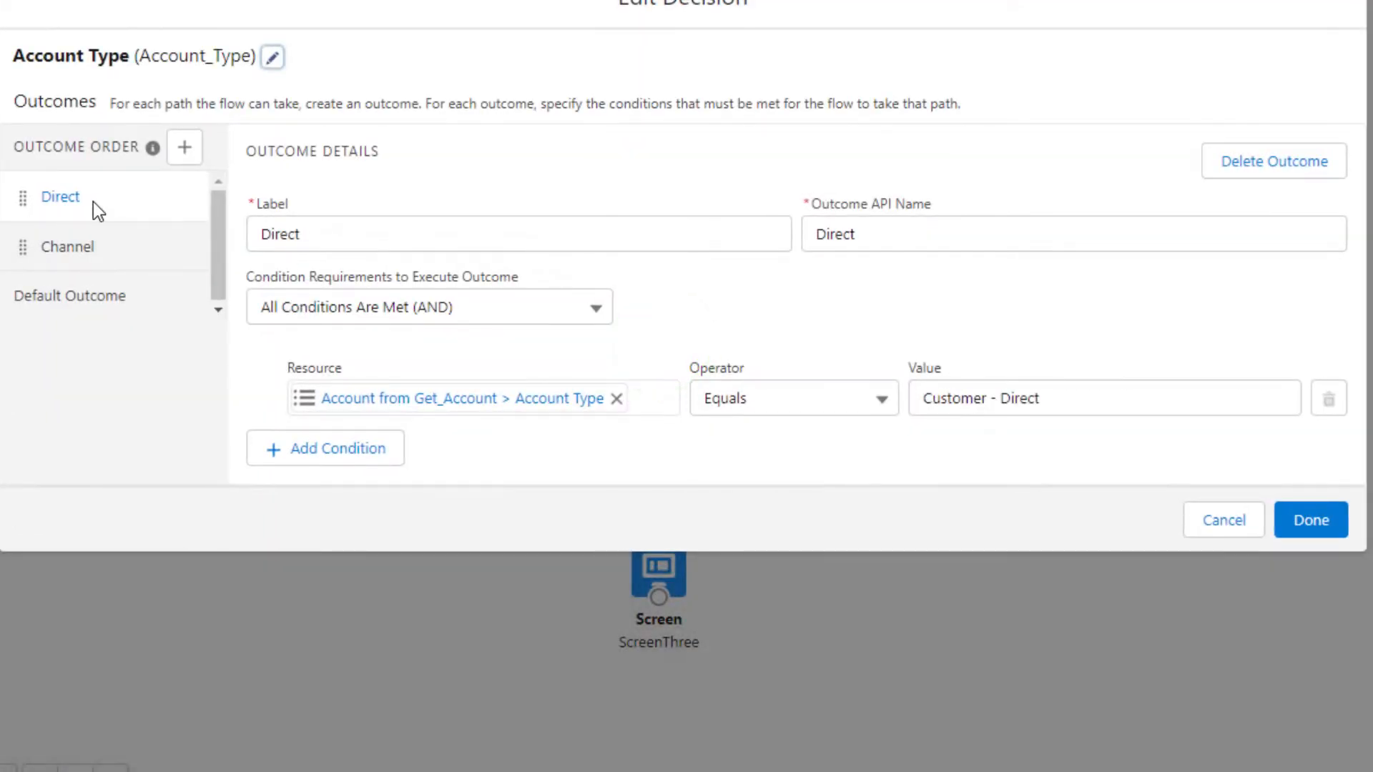
{"action": "left_click", "coordinate": [74, 251]}
{"action": "left_click", "coordinate": [74, 212]}
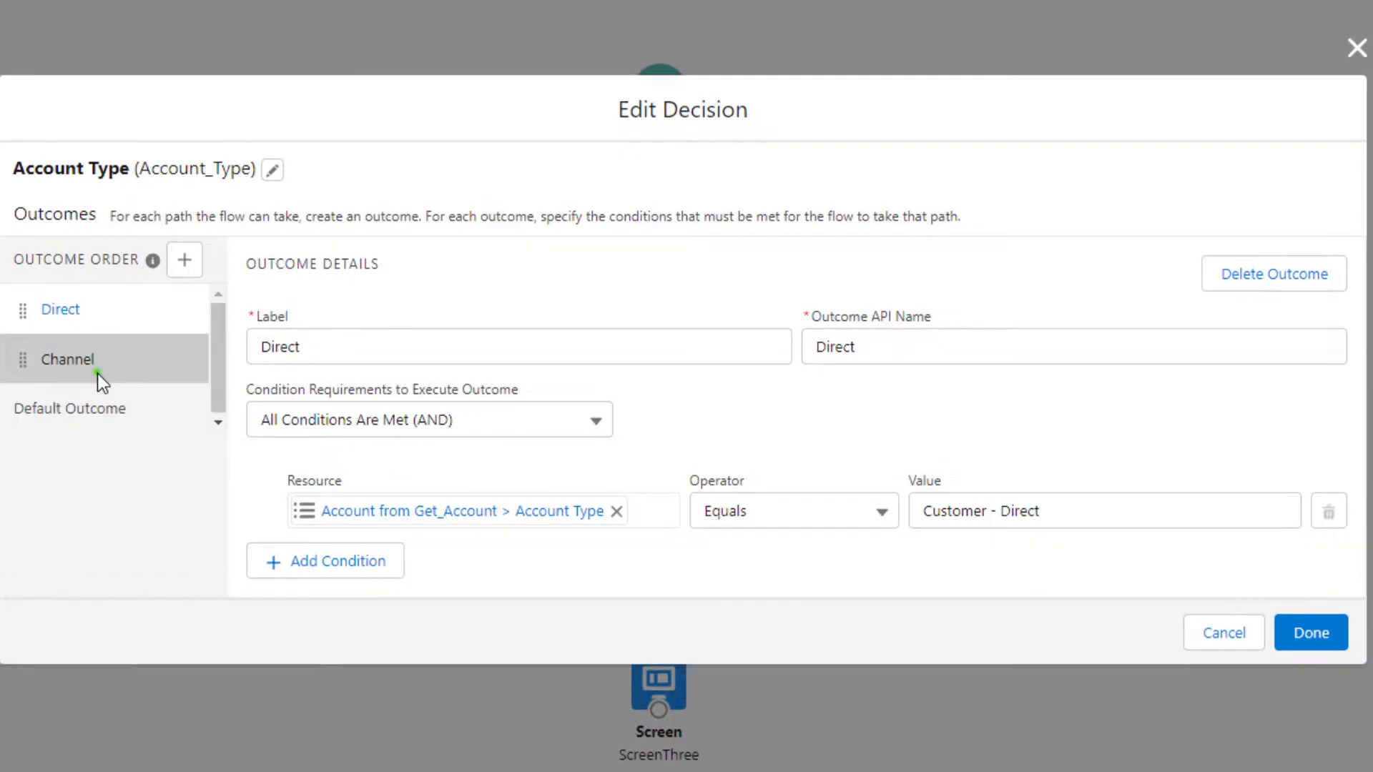
{"action": "left_click", "coordinate": [98, 373]}
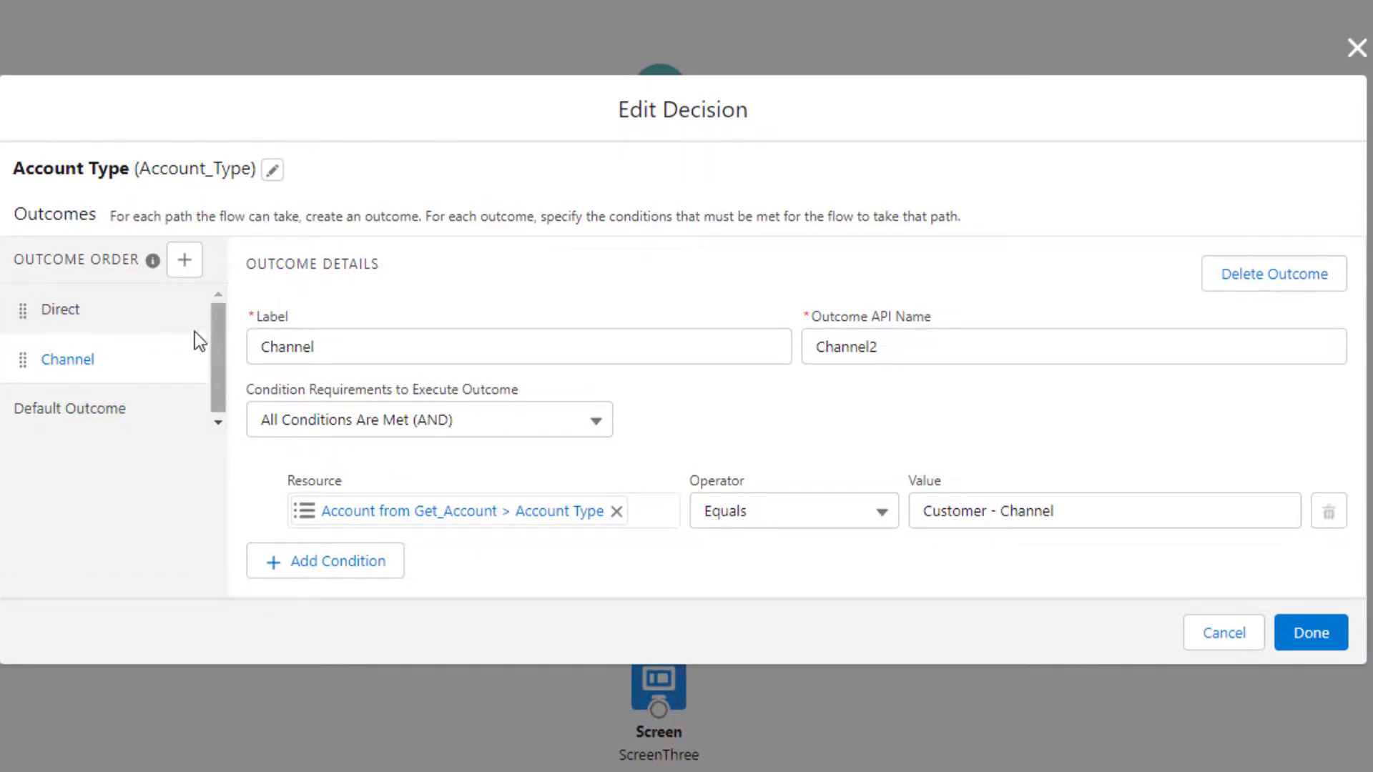
Examine the Default Outcome of the Account Type decision, reopening the decision to view it again
{"action": "left_click", "coordinate": [50, 408]}
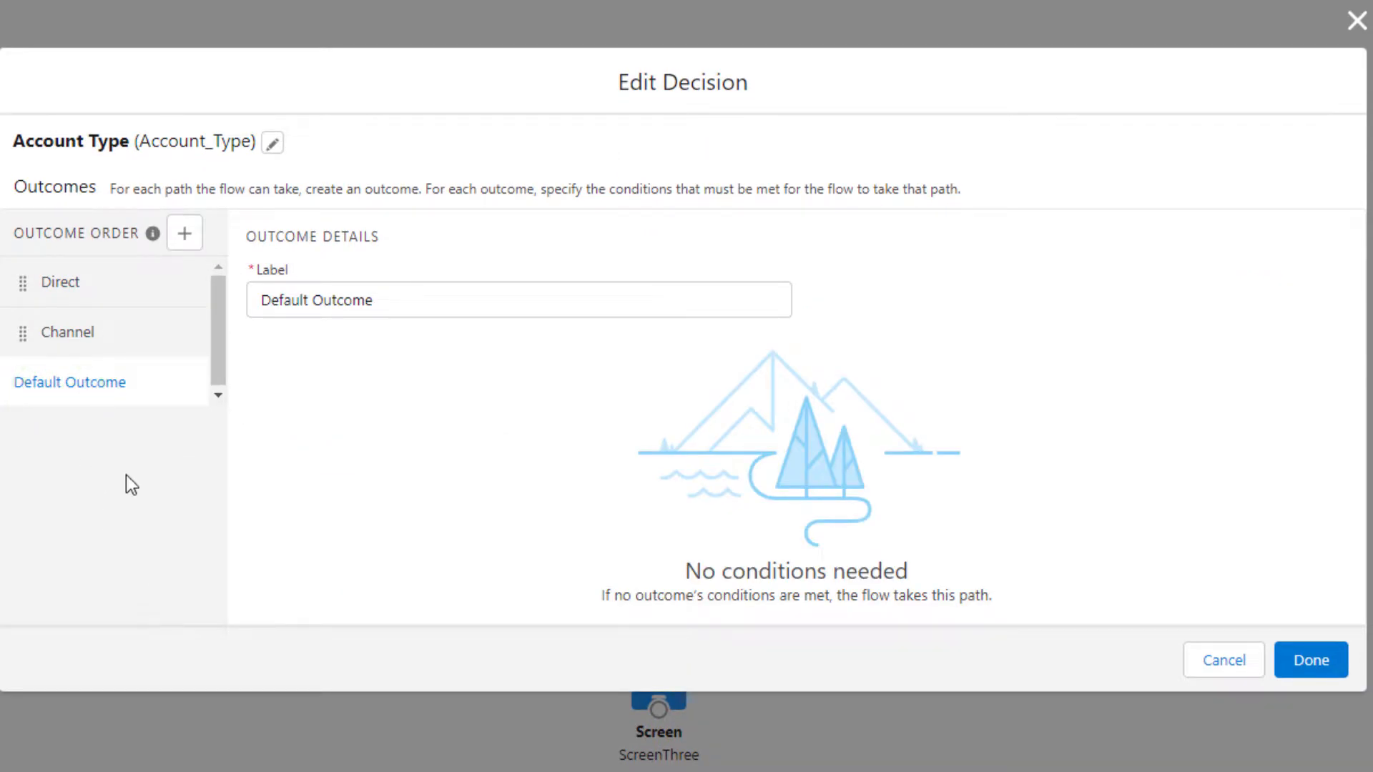
{"action": "left_click", "coordinate": [1311, 659]}
{"action": "double_click", "coordinate": [665, 458]}
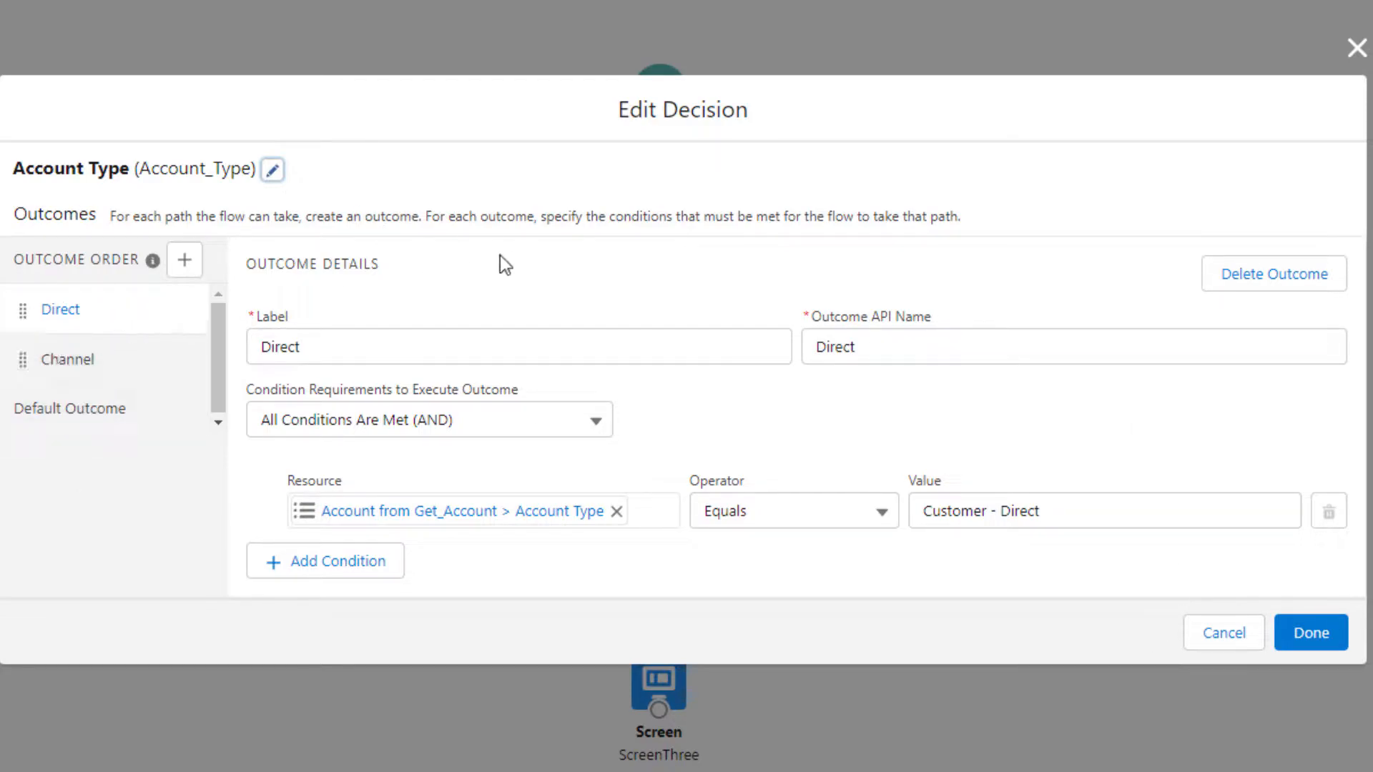
{"action": "left_click", "coordinate": [45, 408]}
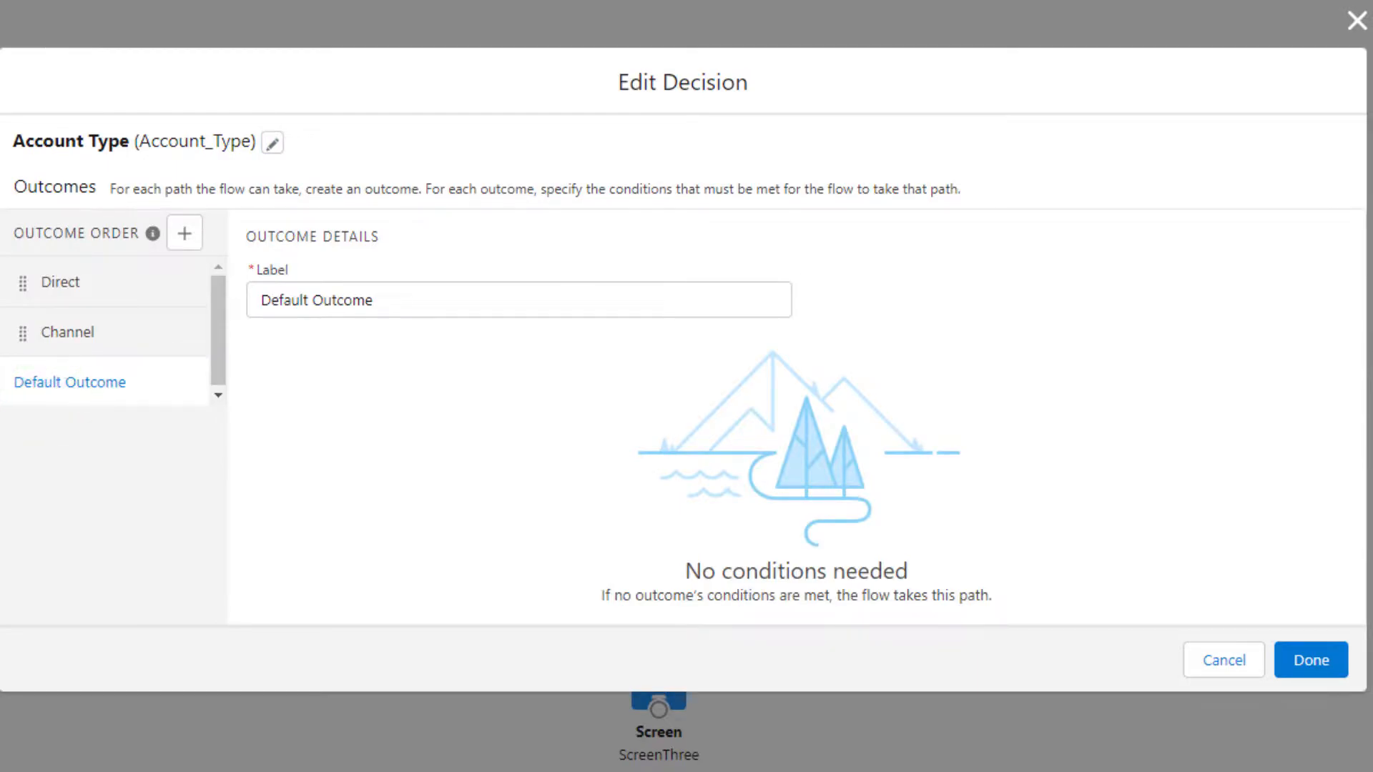
{"action": "left_click", "coordinate": [1250, 656]}
Connect the Account Type decision to ScreenThree for the Default Outcome and save the flow
{"action": "left_click_drag", "start_coordinate": [663, 489], "coordinate": [667, 690]}
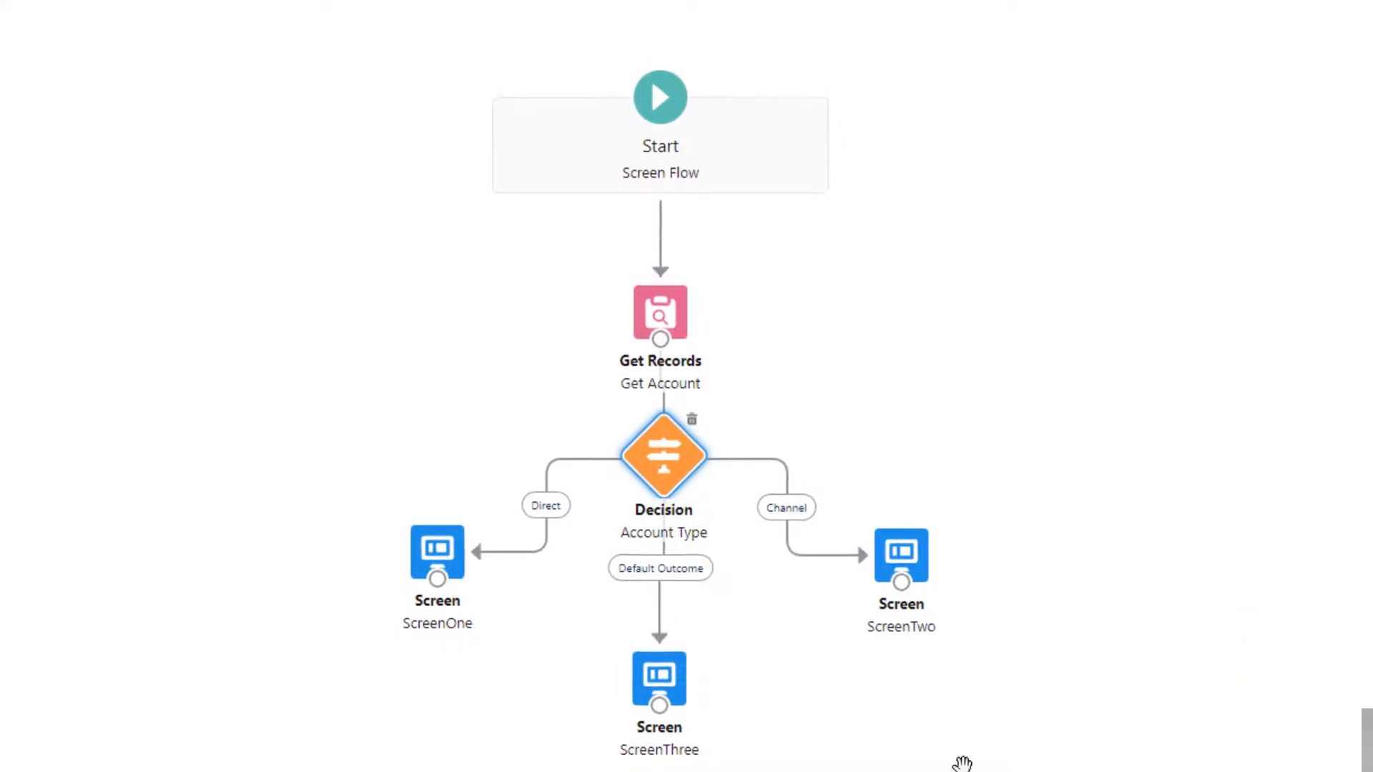
{"action": "left_click", "coordinate": [1339, 118]}
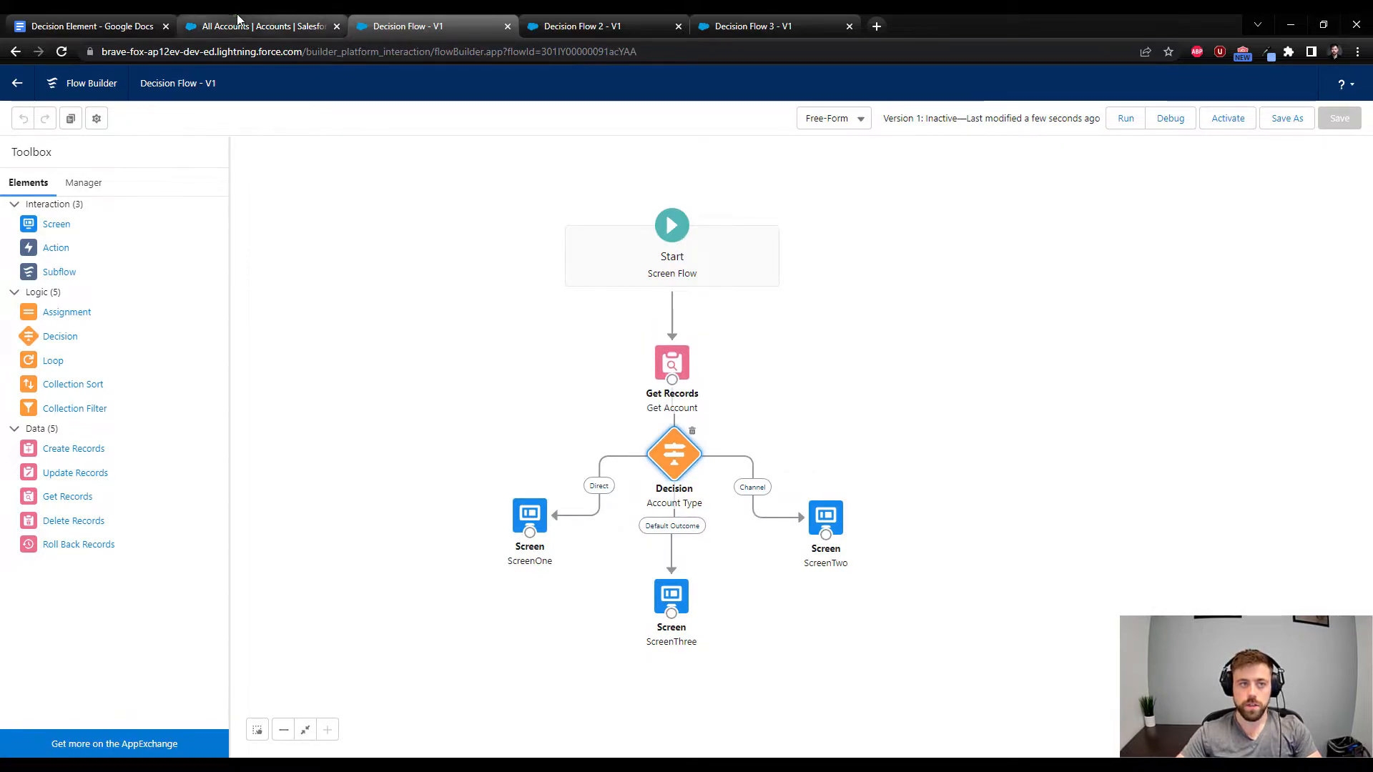
Open the Burlington Textiles Corp of America account from the All Accounts list in a separate browser tab and copy its record ID
{"action": "left_click", "coordinate": [258, 26]}
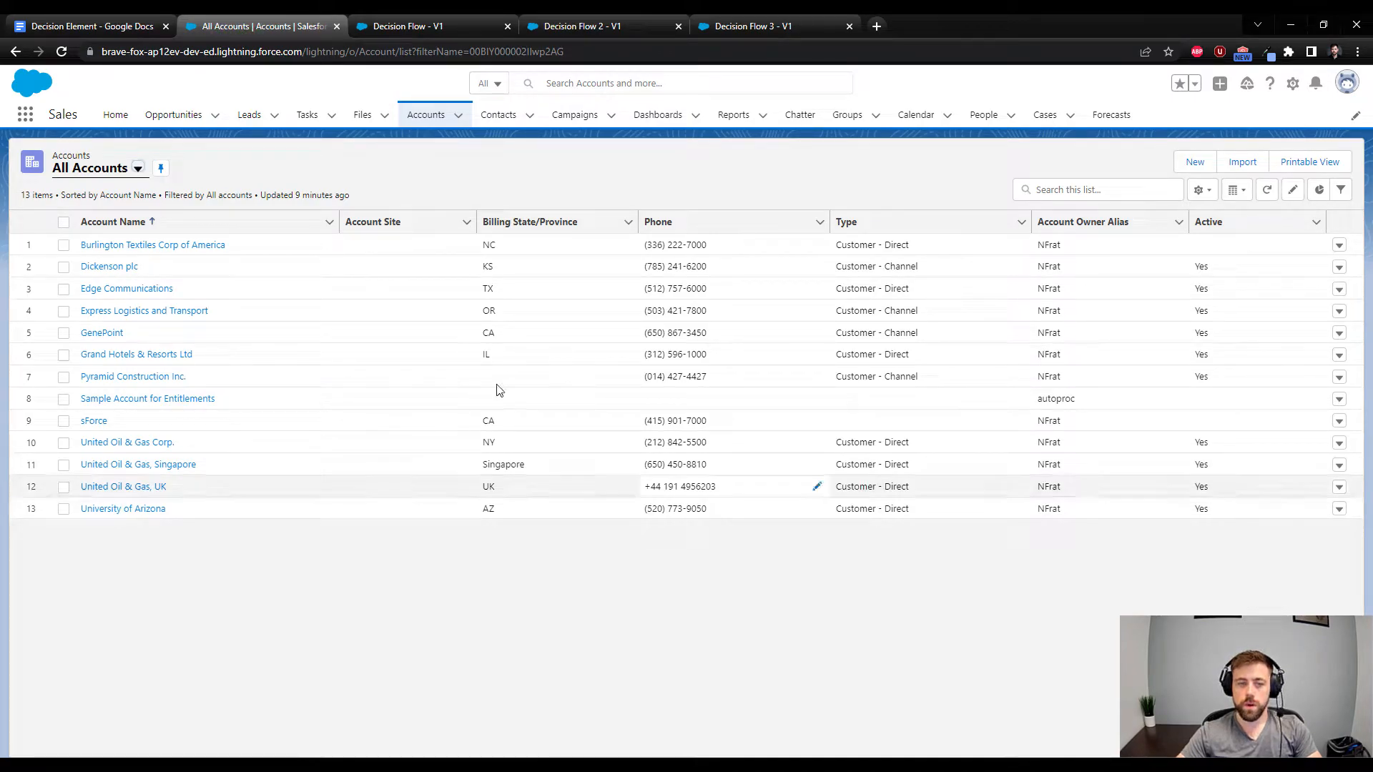
{"action": "left_click", "coordinate": [133, 247], "text": "ctrl"}
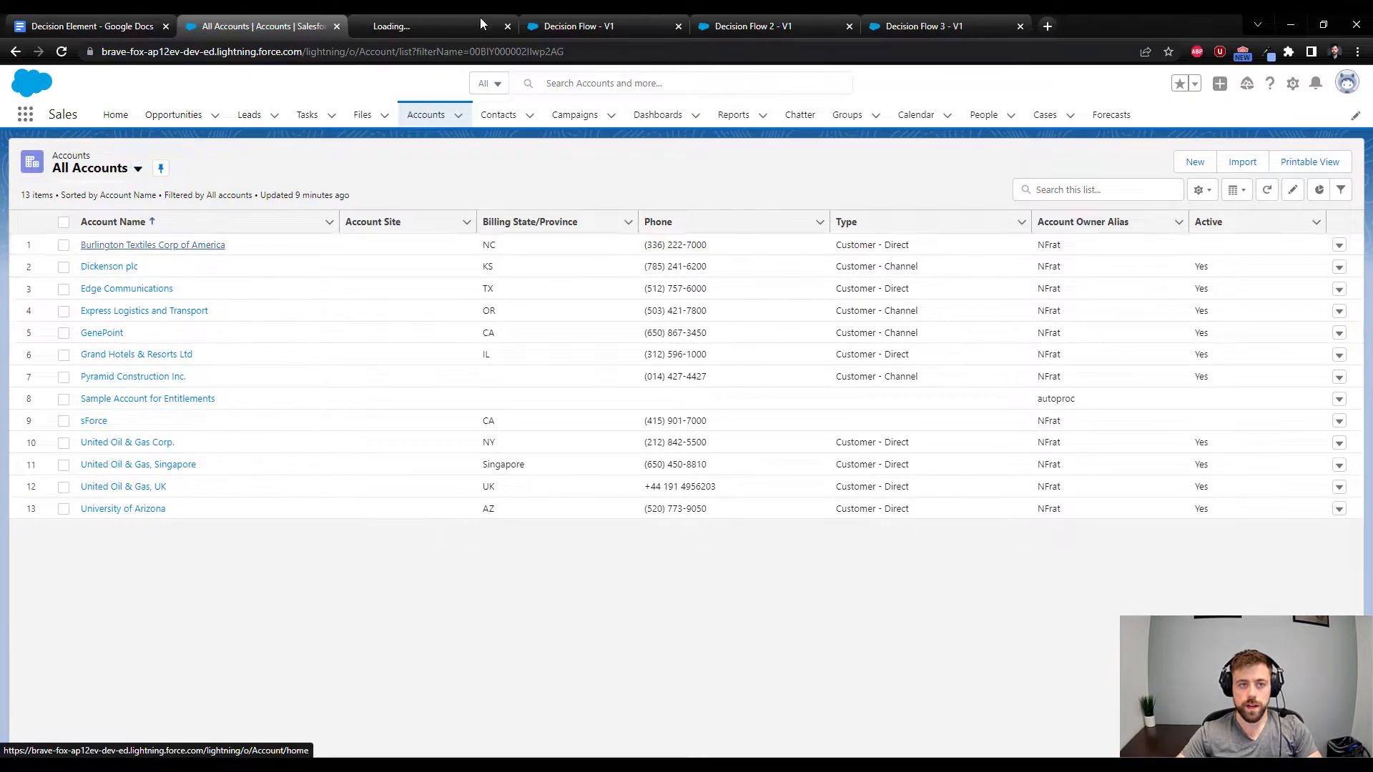
{"action": "left_click", "coordinate": [450, 26]}
{"action": "double_click", "coordinate": [405, 52]}
{"action": "key", "text": "ctrl+c"}
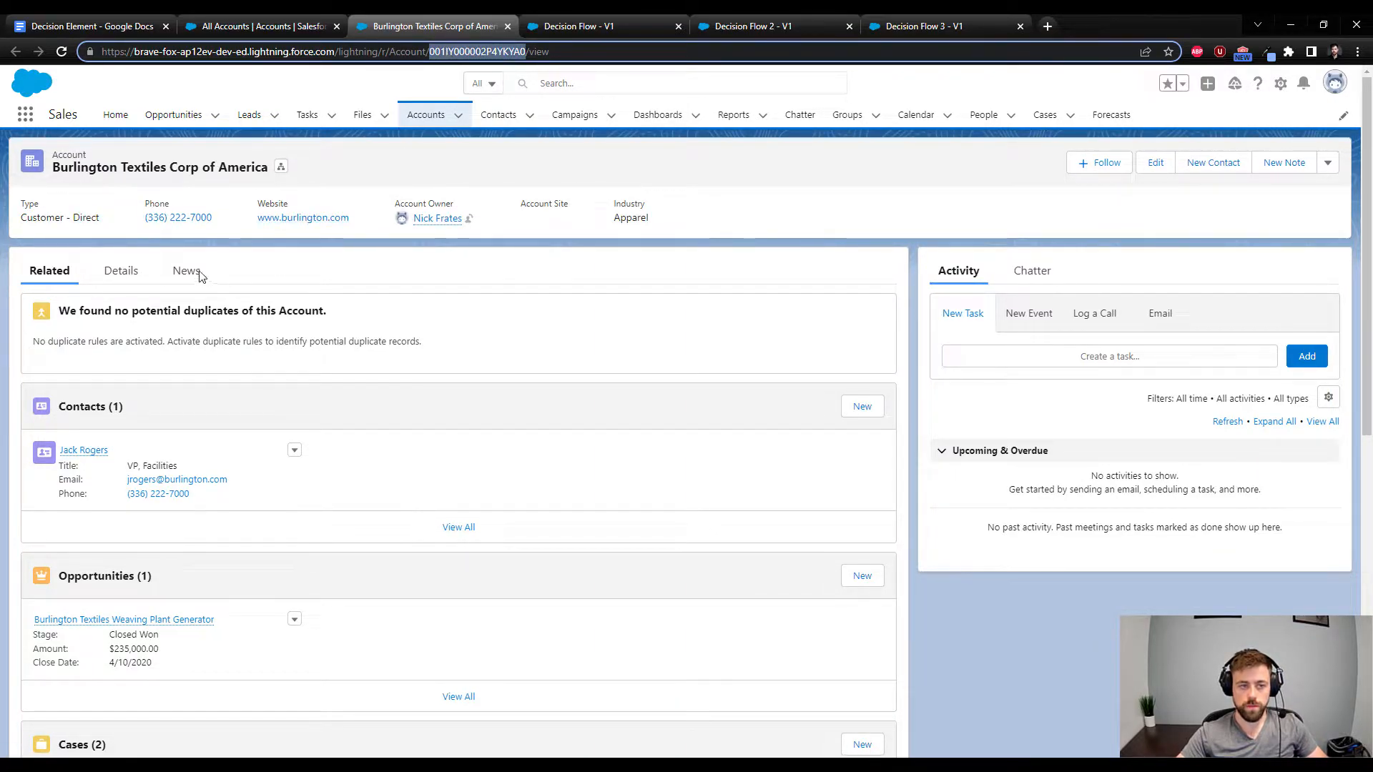
Check the Type field in the Burlington Textiles account's details
{"action": "left_click", "coordinate": [126, 280]}
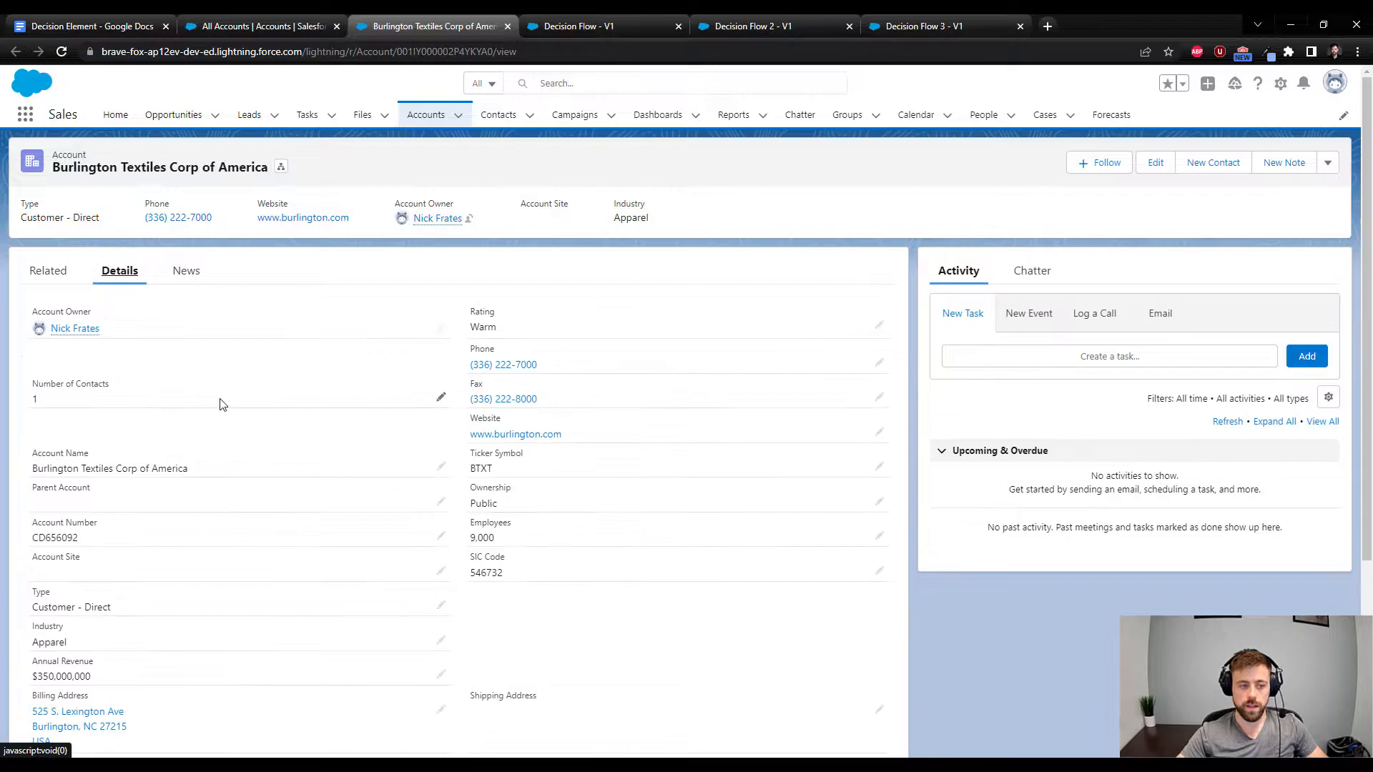
{"action": "scroll", "coordinate": [314, 361], "scroll_direction": "down", "scroll_amount": 2}
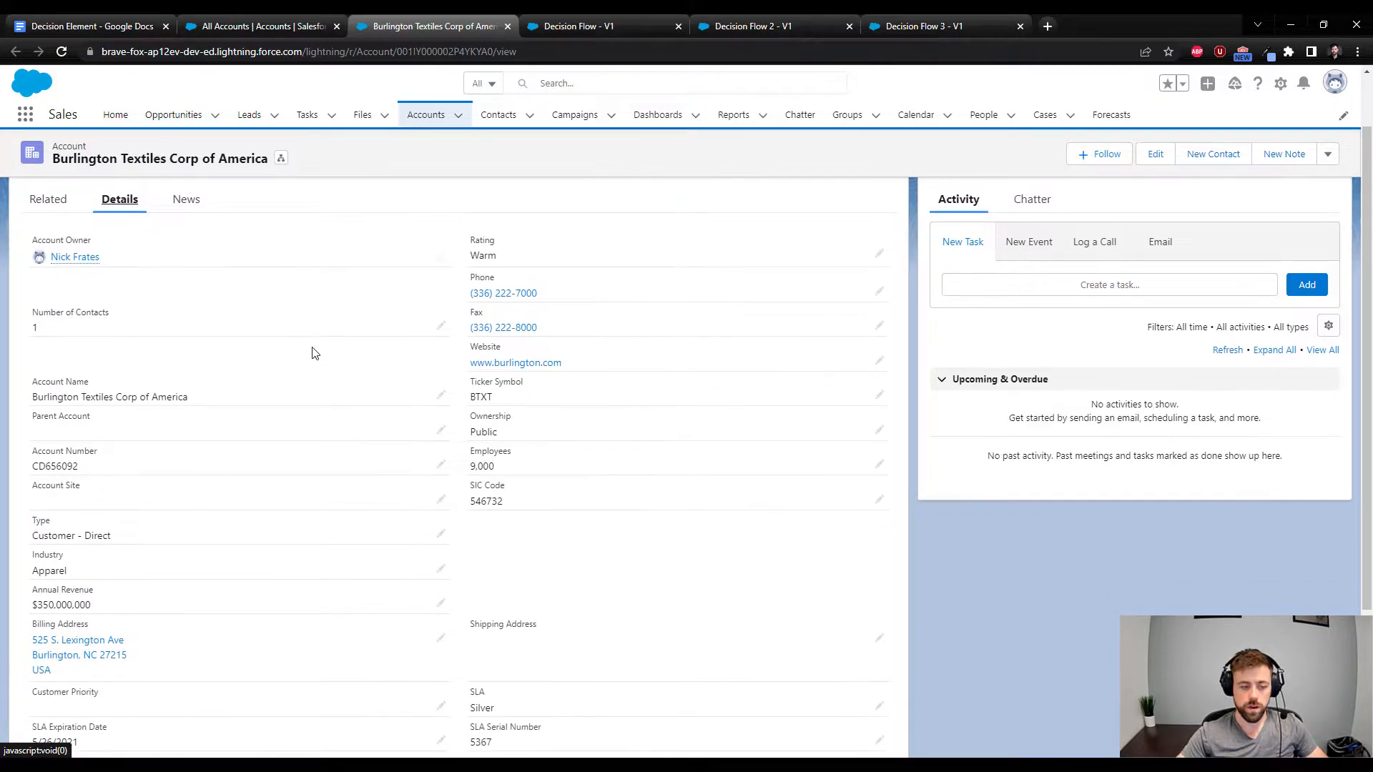
{"action": "left_click_drag", "start_coordinate": [120, 466], "coordinate": [31, 466]}
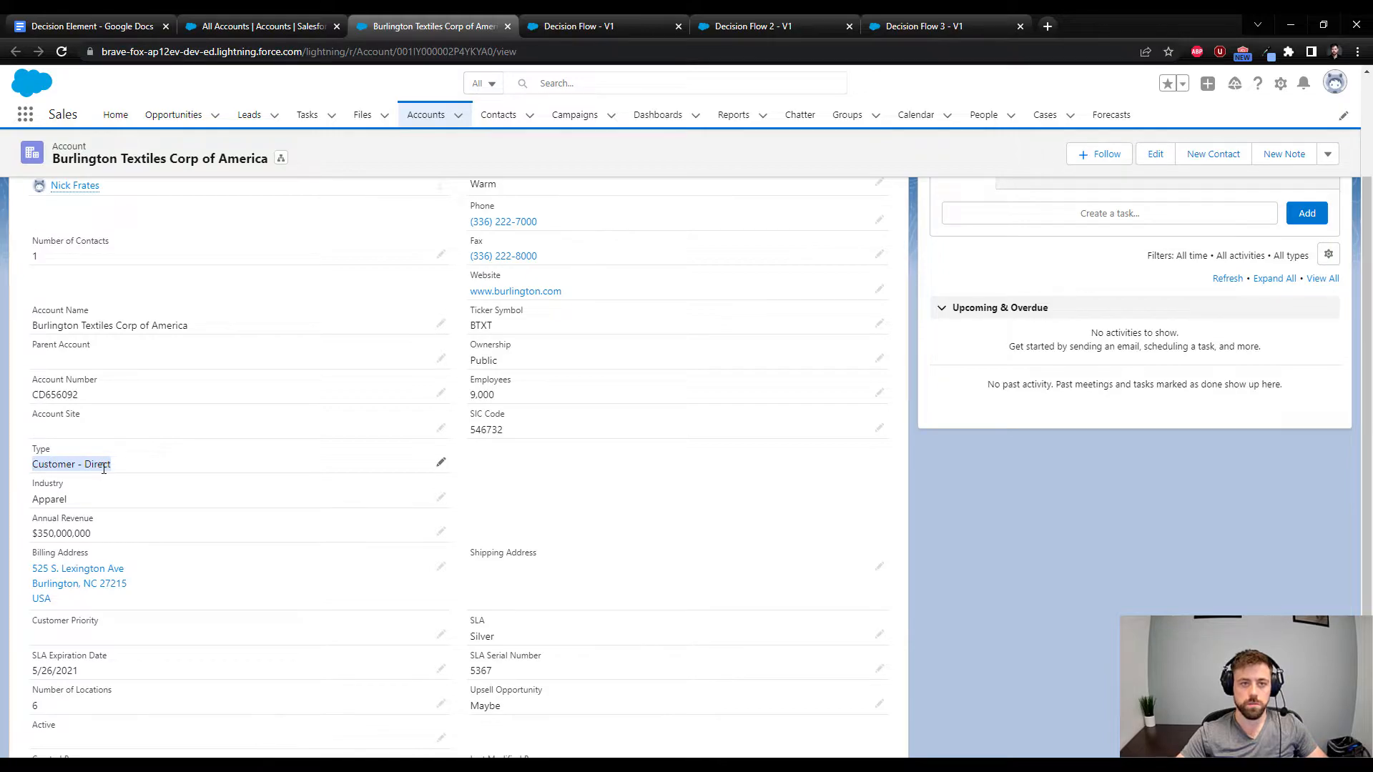
{"action": "scroll", "coordinate": [333, 252], "scroll_direction": "up", "scroll_amount": 2}
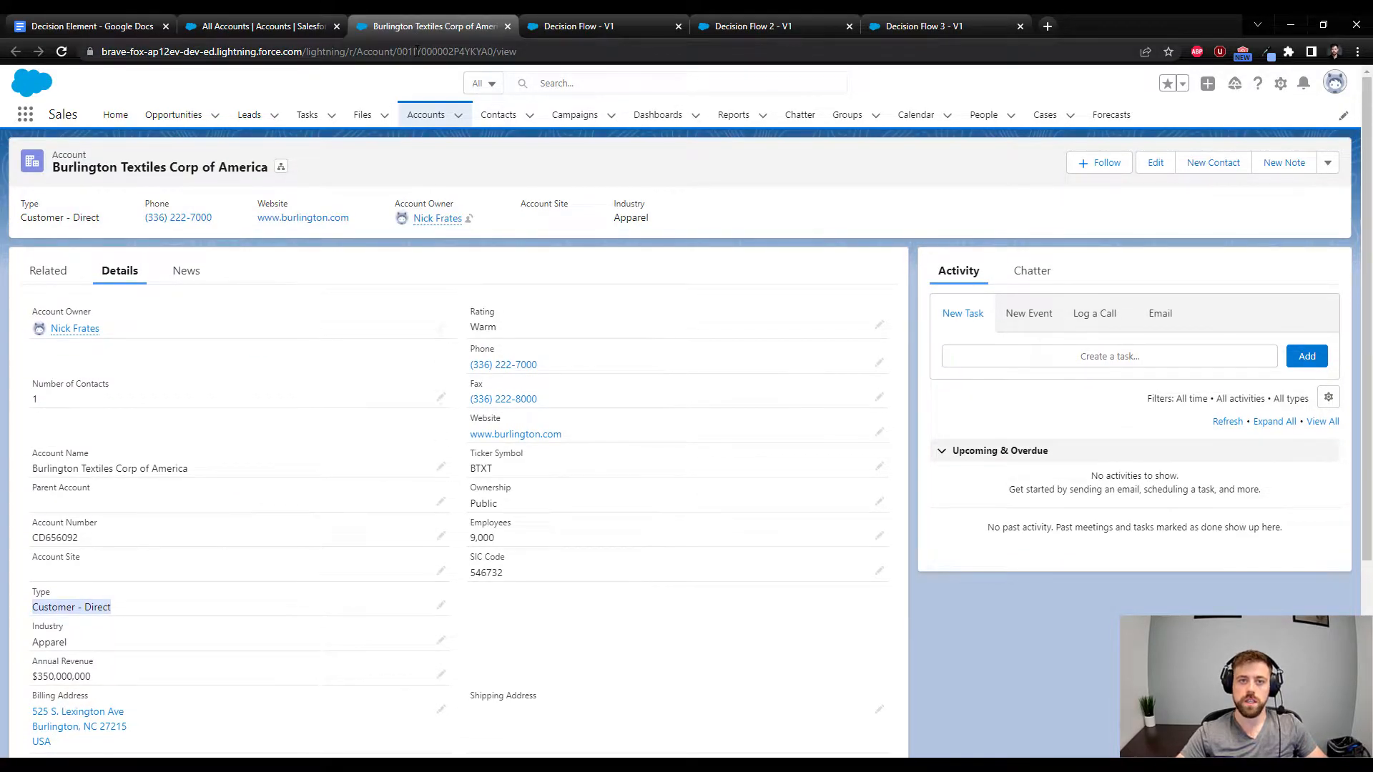
Debug Decision Flow with the copied Burlington Textiles record ID as the recordId input variable
{"action": "left_click", "coordinate": [577, 27]}
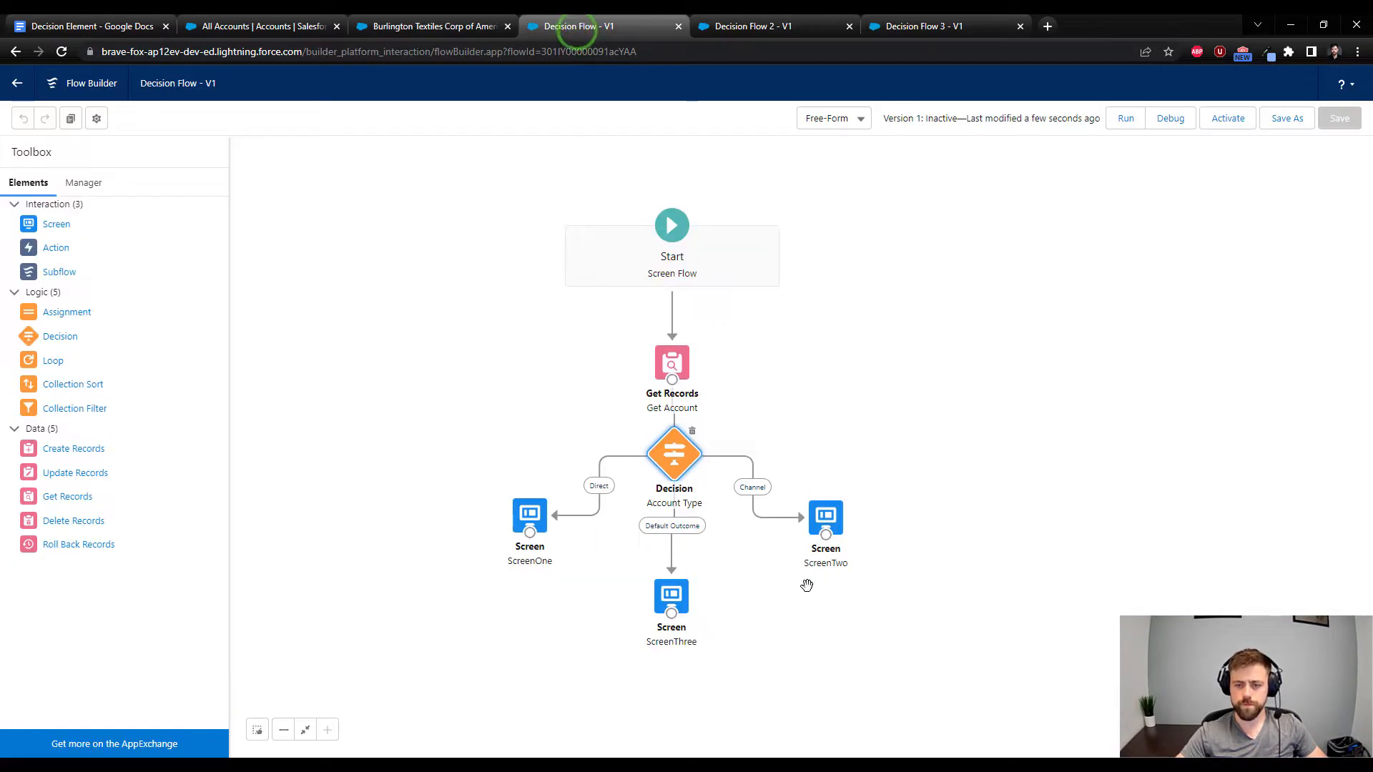
{"action": "left_click", "coordinate": [1173, 116]}
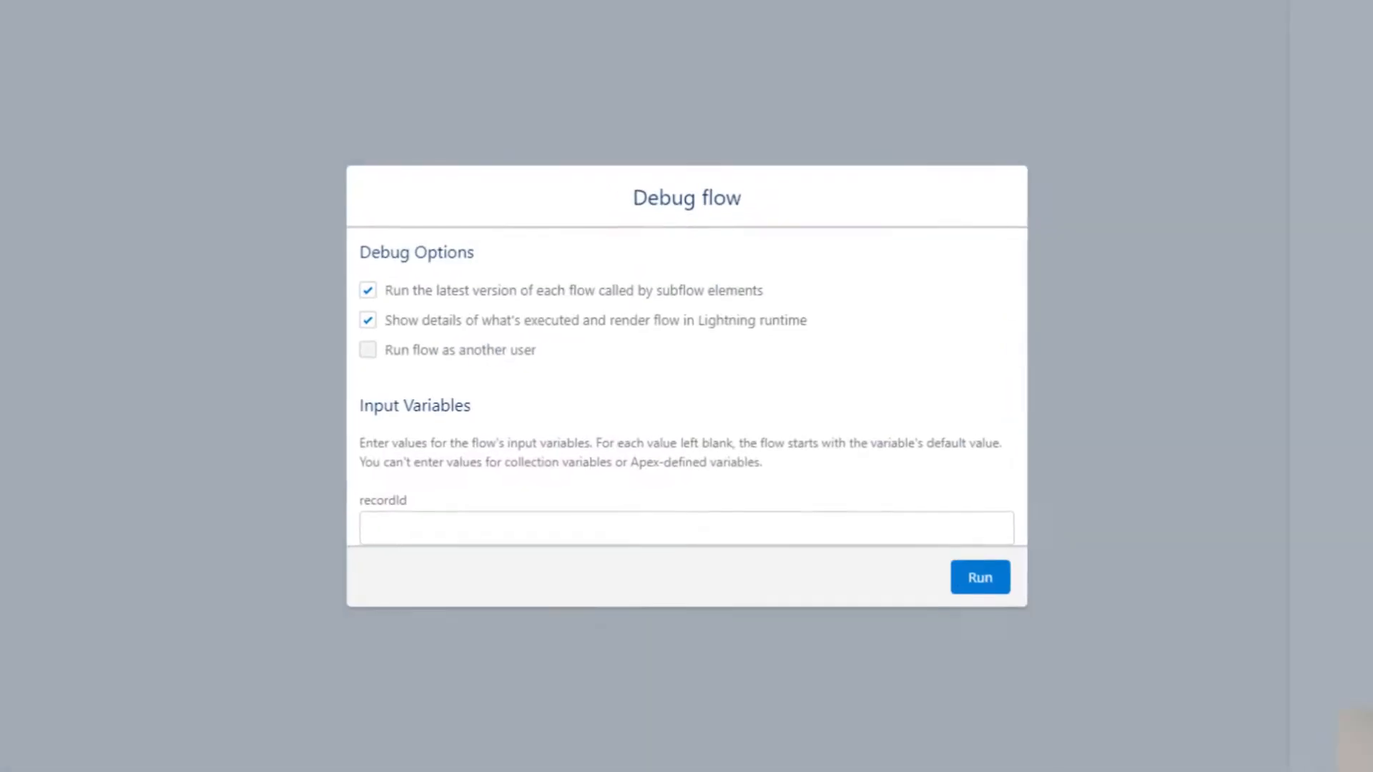
{"action": "left_click", "coordinate": [354, 538]}
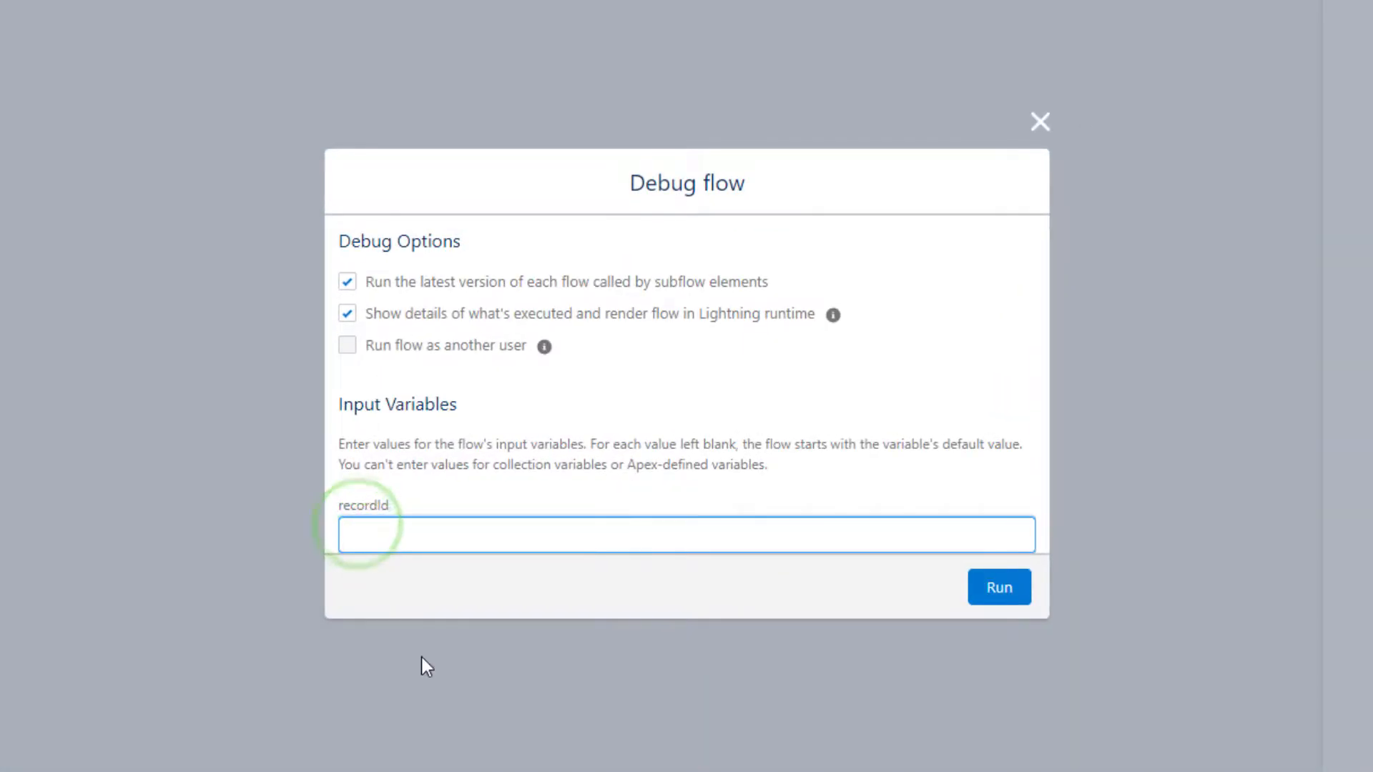
{"action": "key", "text": "ctrl+v"}
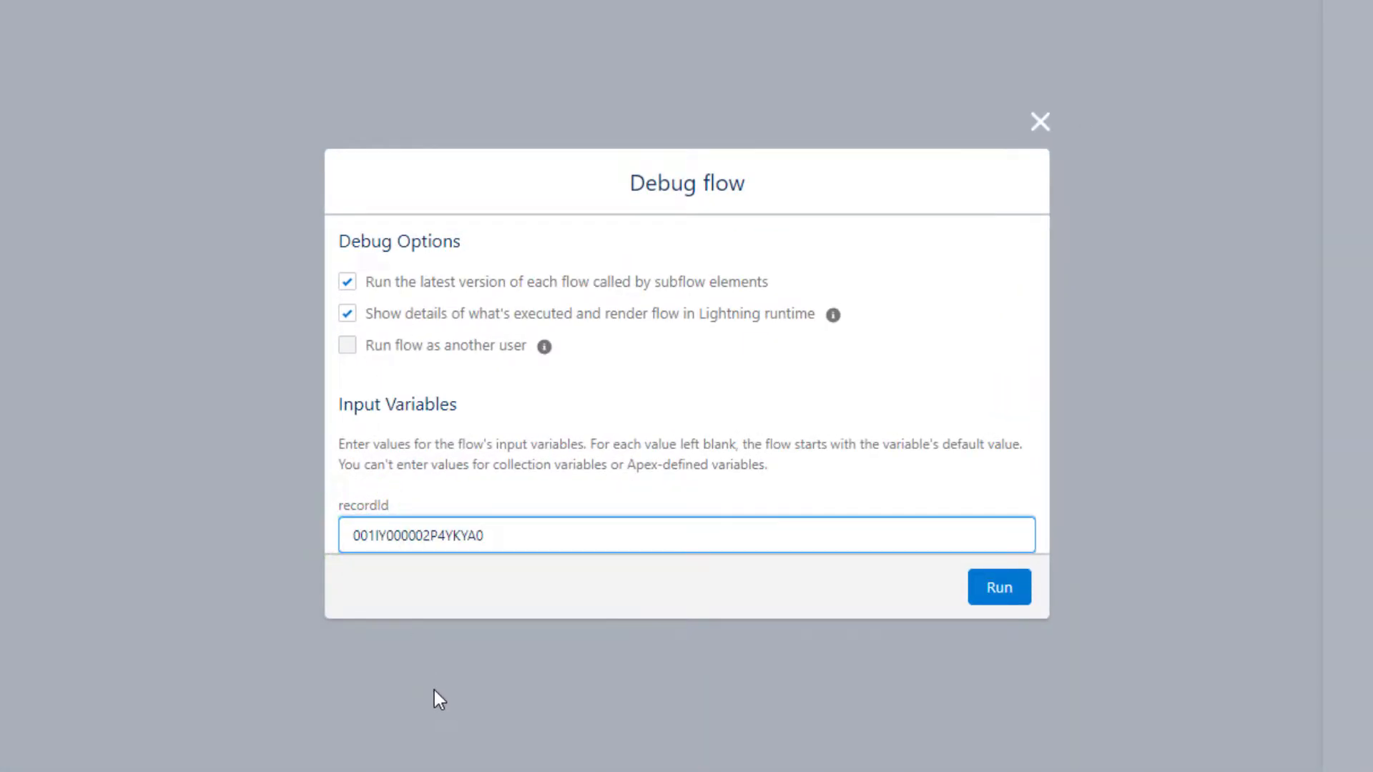
{"action": "left_click", "coordinate": [999, 587]}
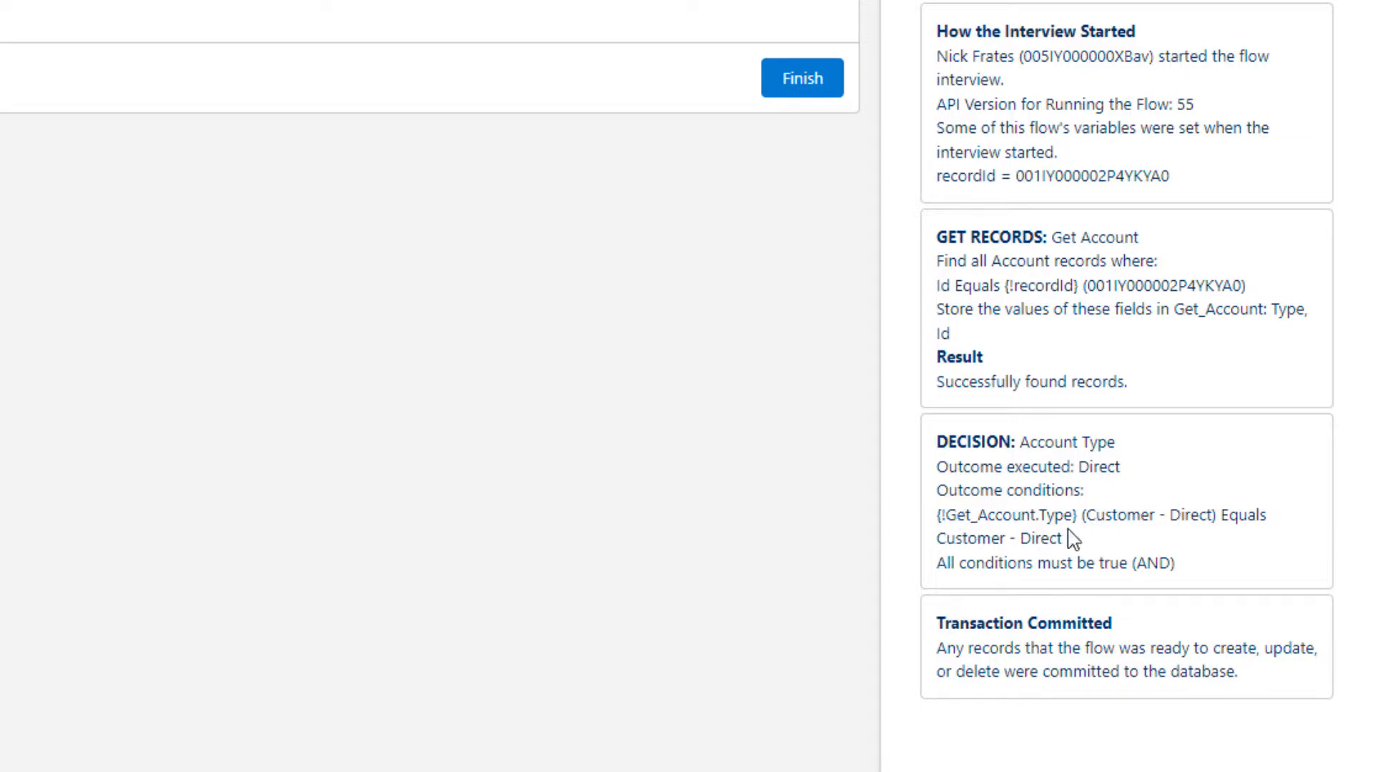
Examine the Account Type decision in the debug details, comparing the record's type with the Direct outcome's condition and its AND logic
{"action": "left_click_drag", "start_coordinate": [1086, 521], "coordinate": [1211, 522]}
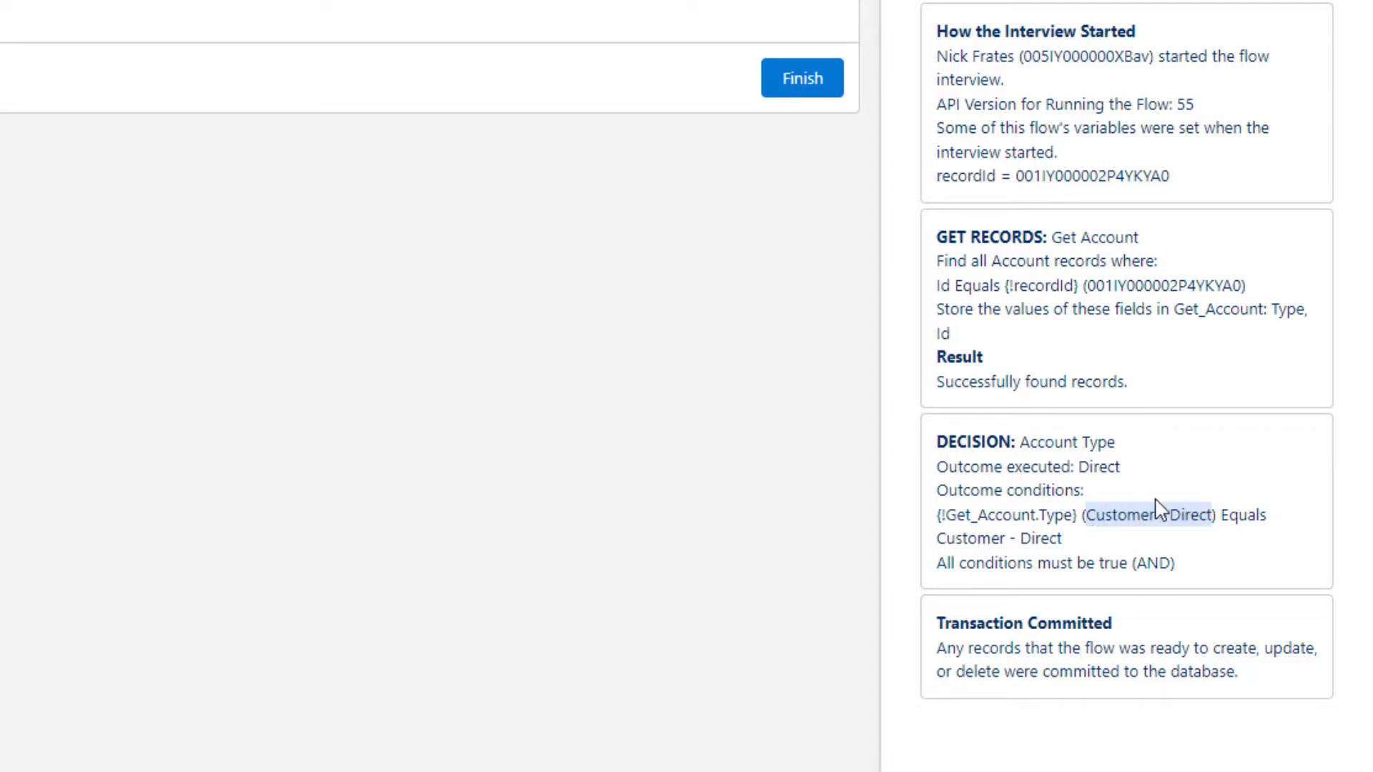
{"action": "left_click", "coordinate": [1134, 522]}
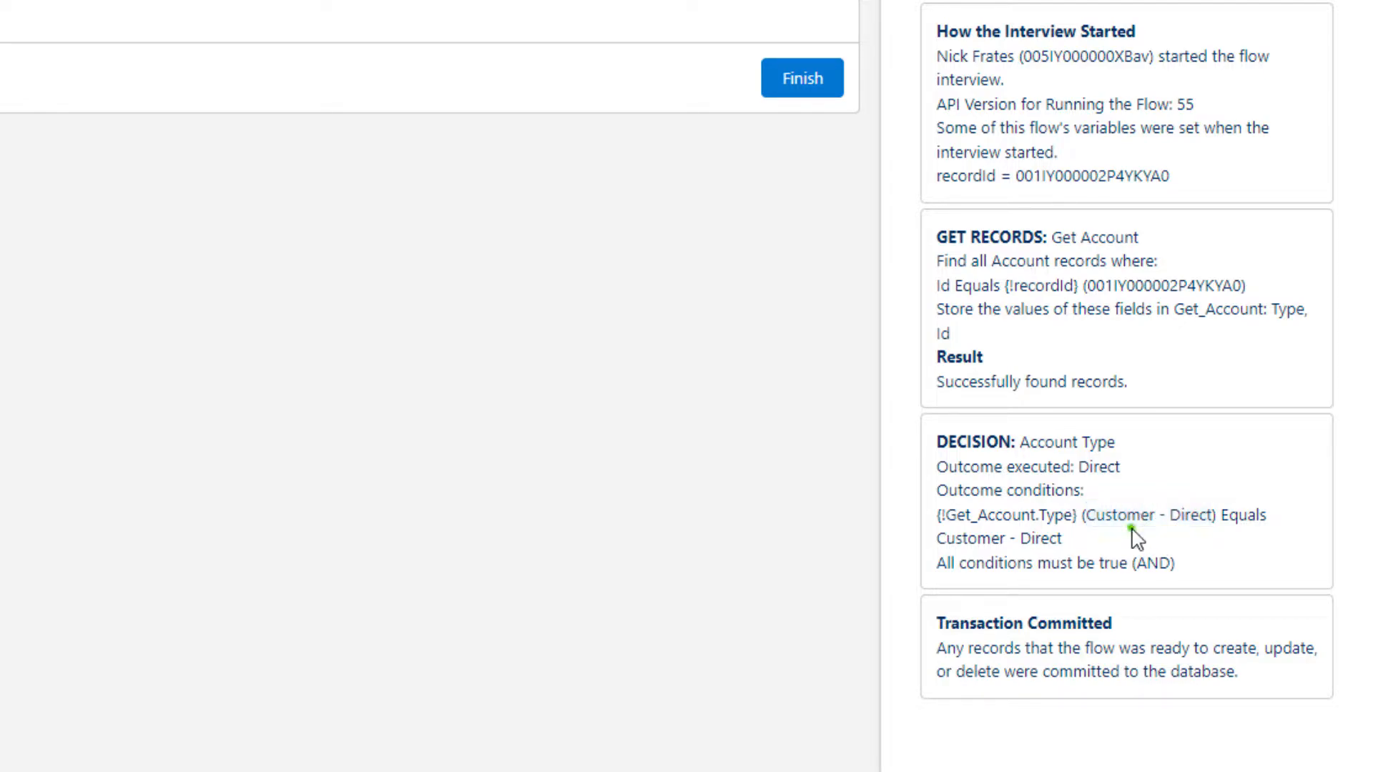
{"action": "left_click_drag", "start_coordinate": [1081, 522], "coordinate": [1213, 522]}
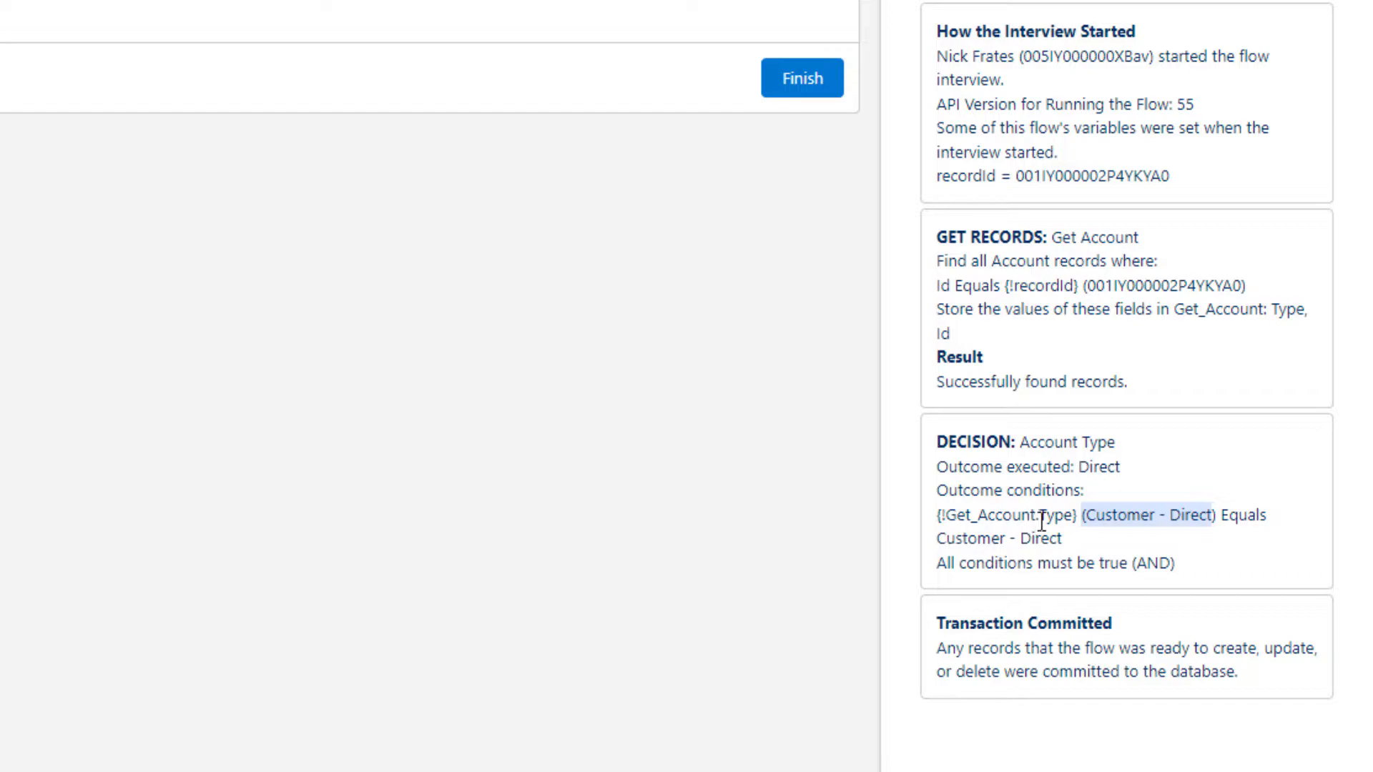
{"action": "left_click_drag", "start_coordinate": [1064, 540], "coordinate": [937, 552]}
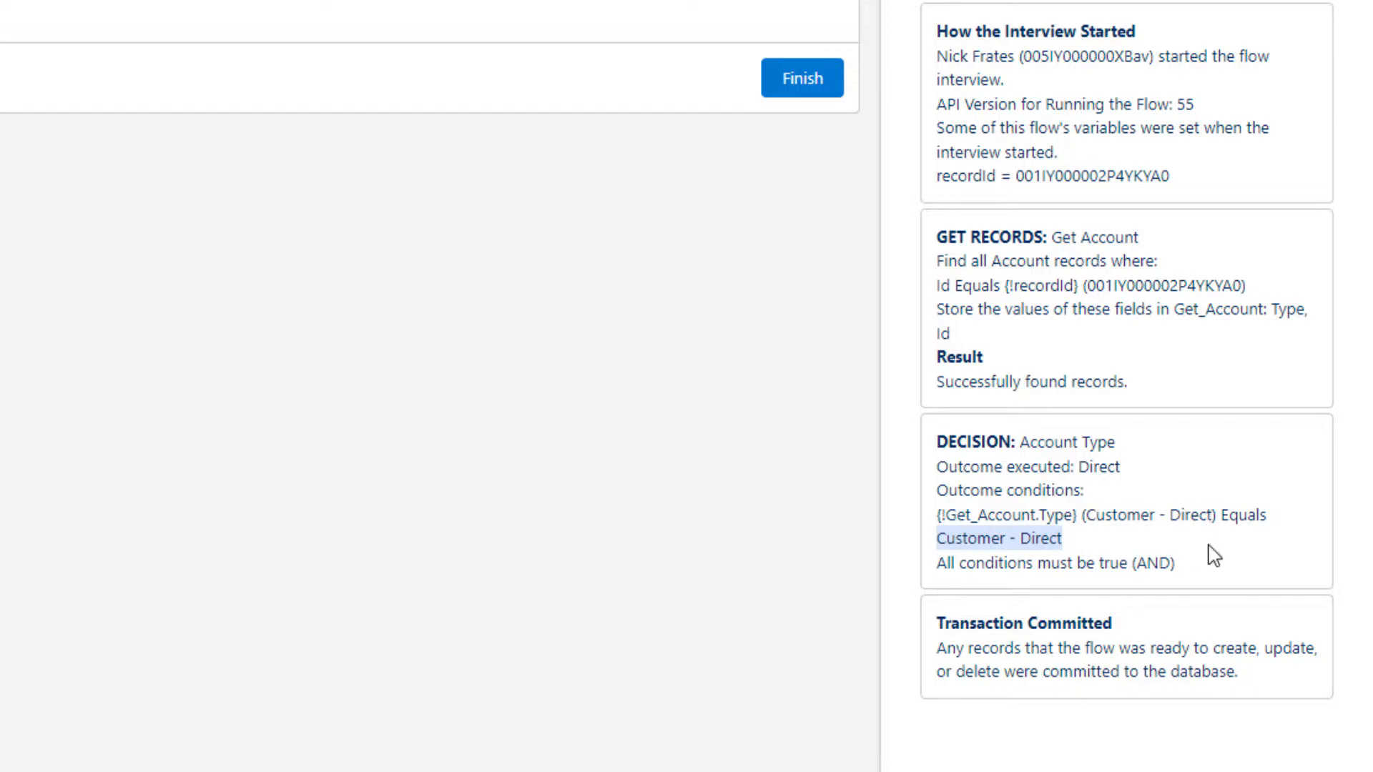
{"action": "left_click", "coordinate": [1010, 545]}
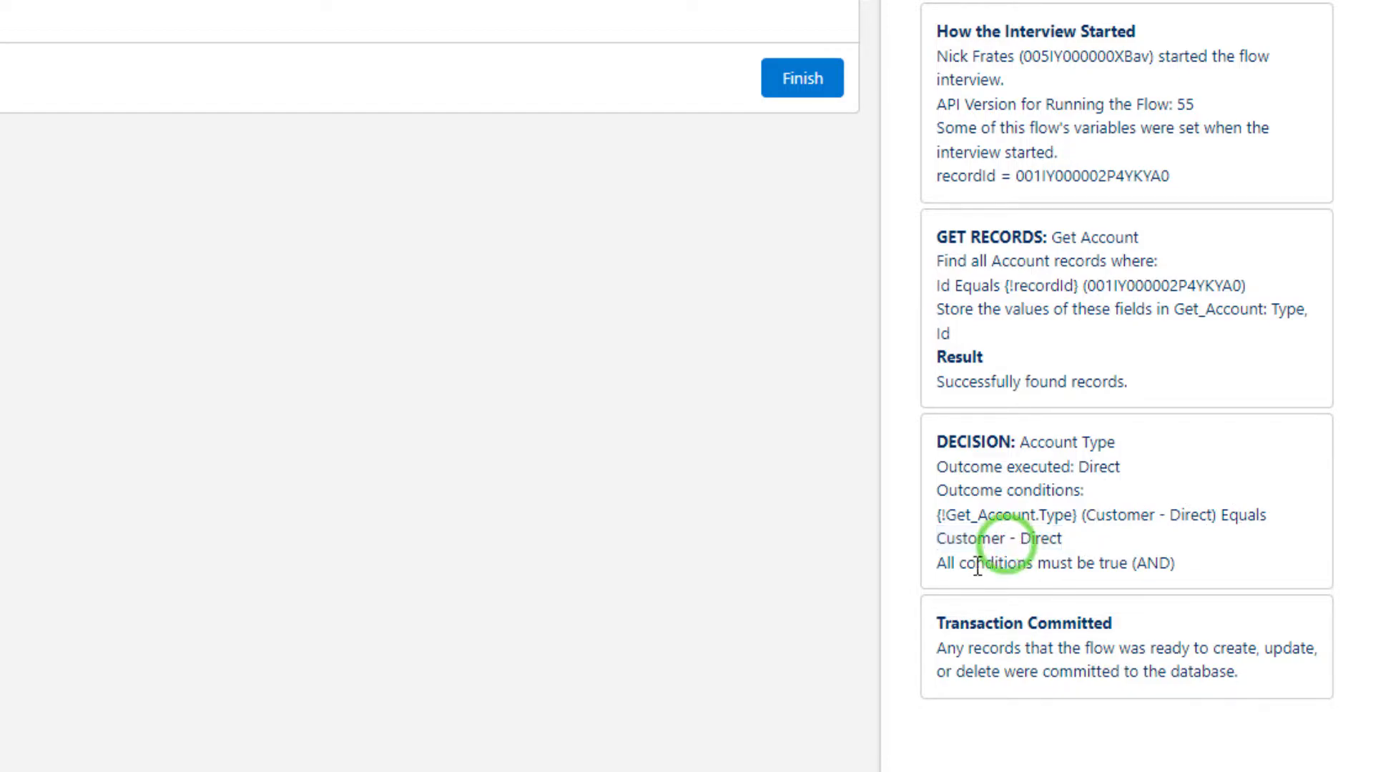
{"action": "left_click_drag", "start_coordinate": [1124, 558], "coordinate": [1167, 557]}
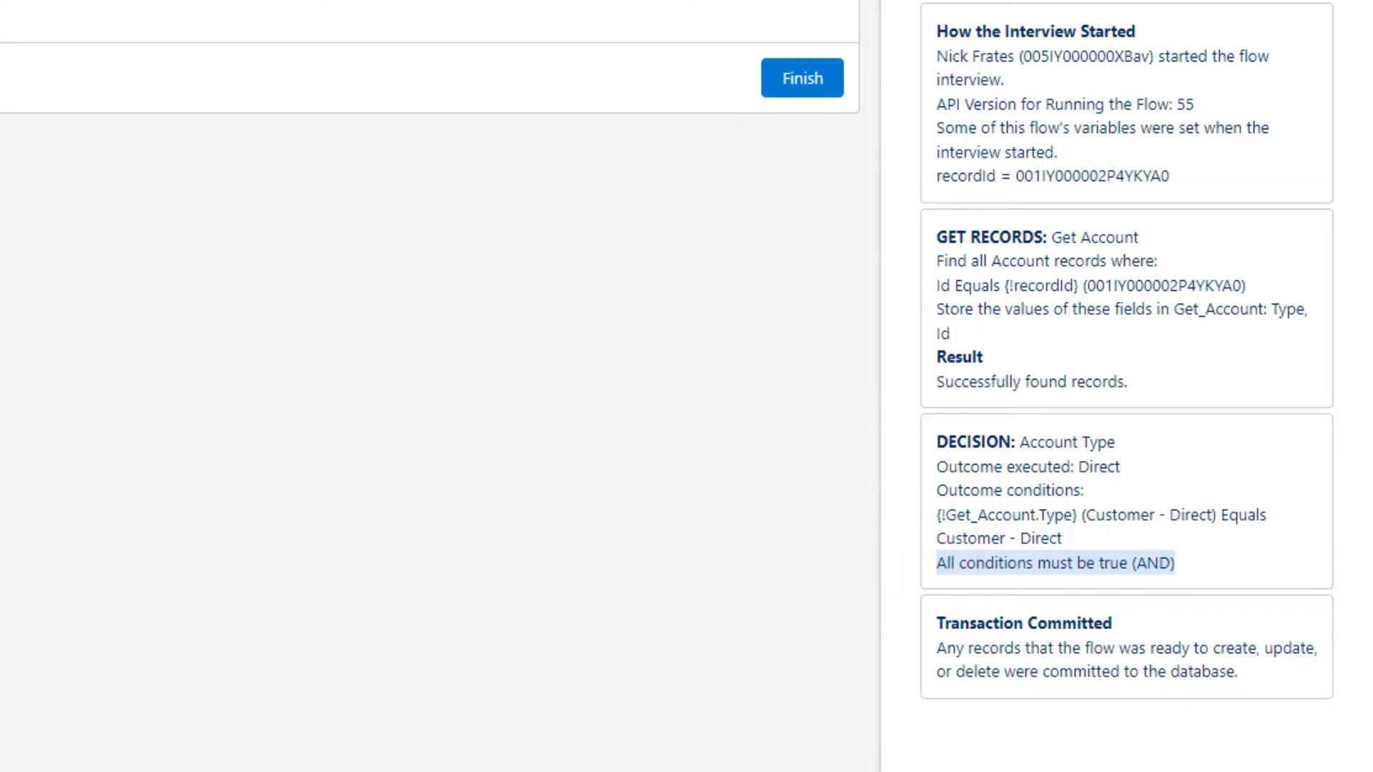
Return to Decision Flow and review ScreenOne's display text and the Channel outcome's condition in the Account Type decision
{"action": "left_click", "coordinate": [570, 26]}
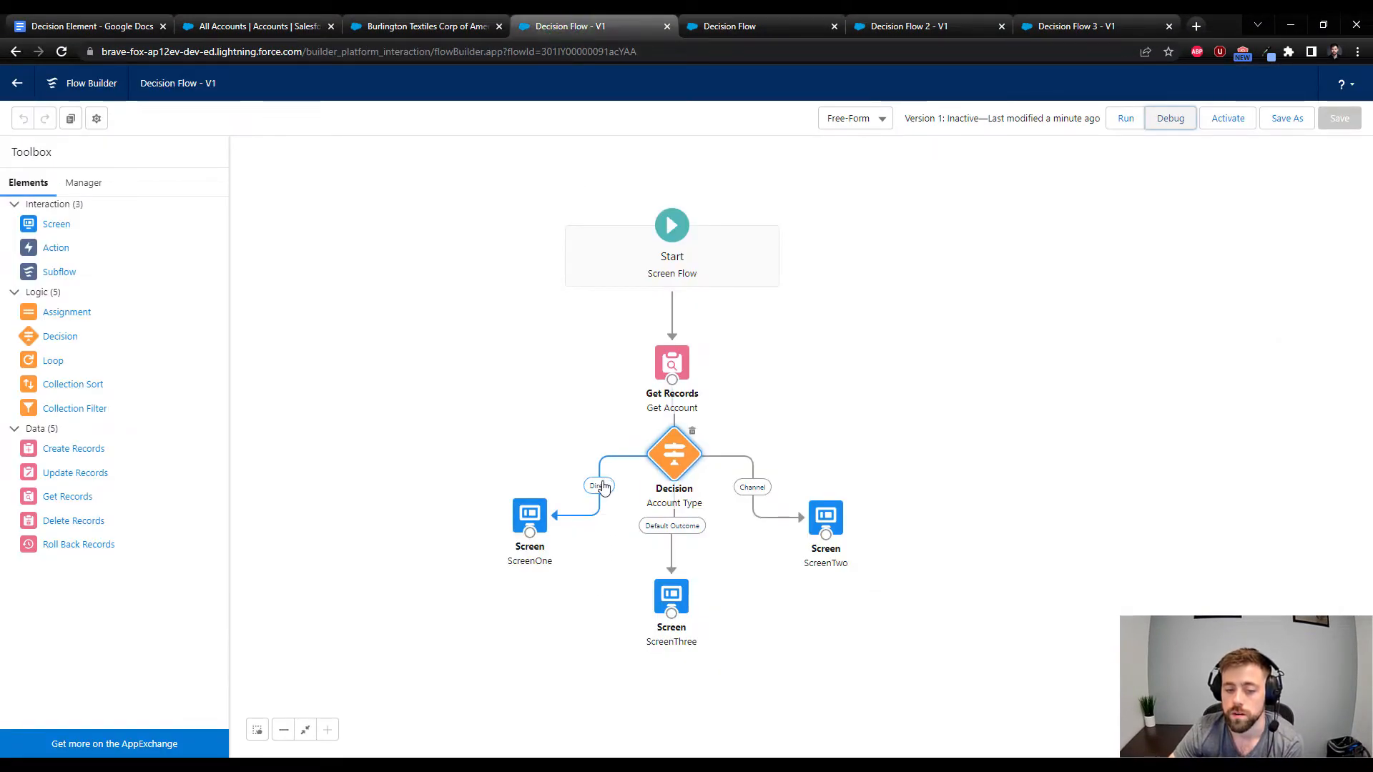
{"action": "double_click", "coordinate": [529, 515]}
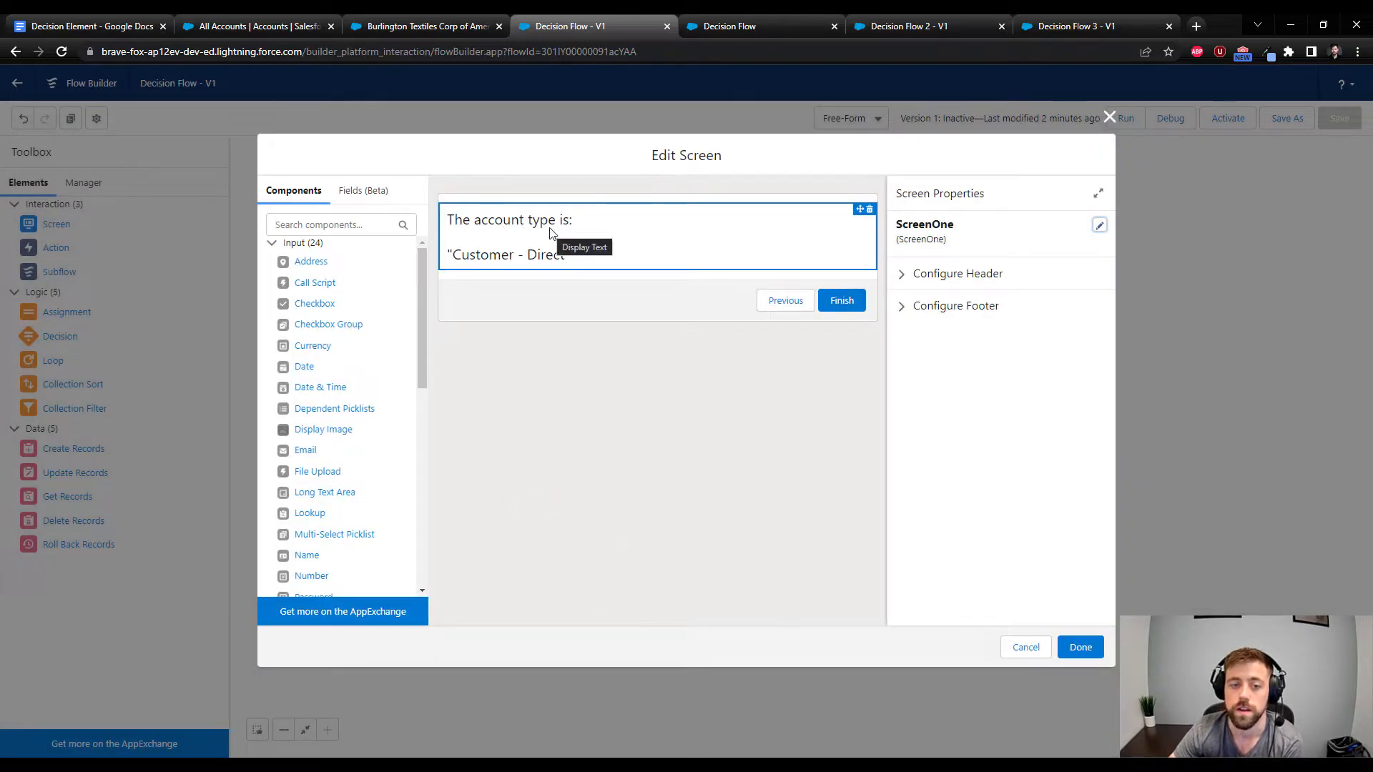
{"action": "left_click", "coordinate": [1081, 647]}
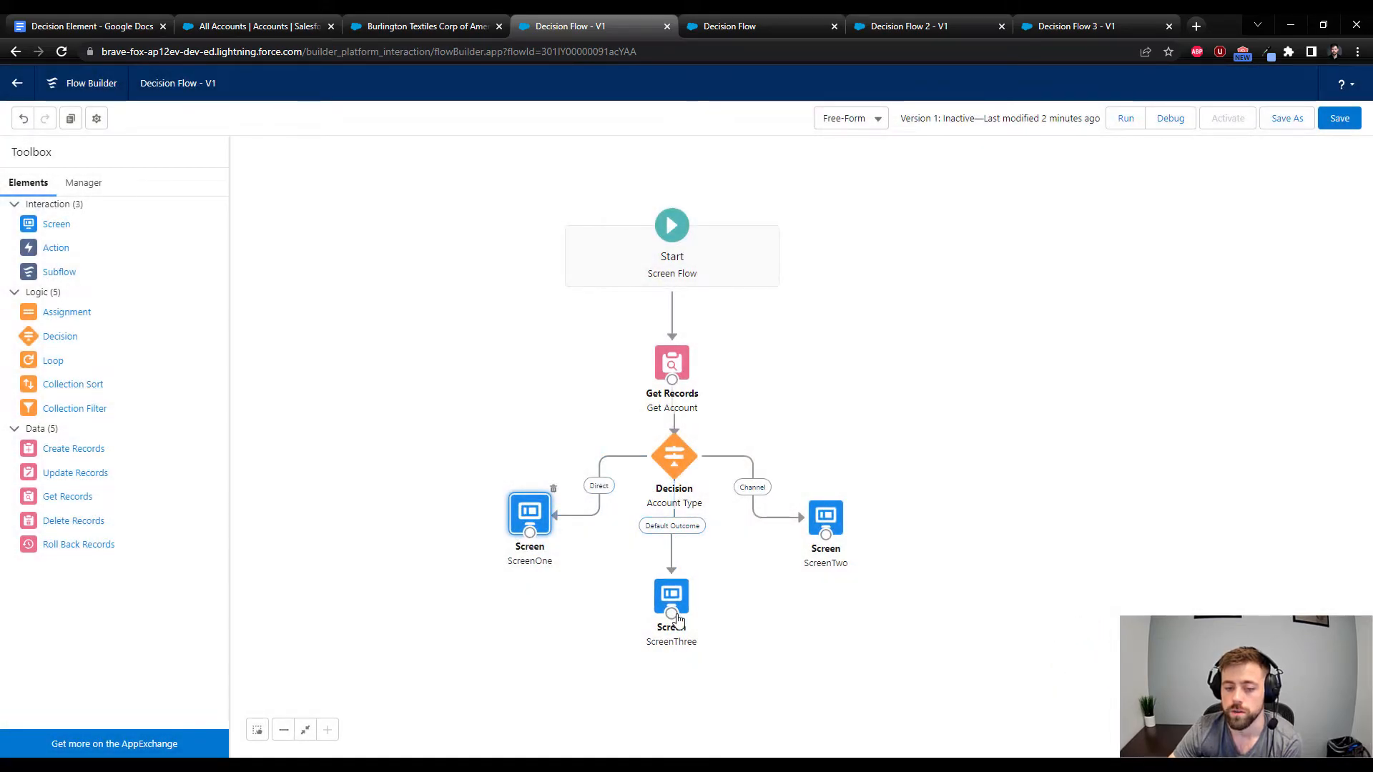
{"action": "double_click", "coordinate": [674, 456]}
{"action": "left_click", "coordinate": [359, 392]}
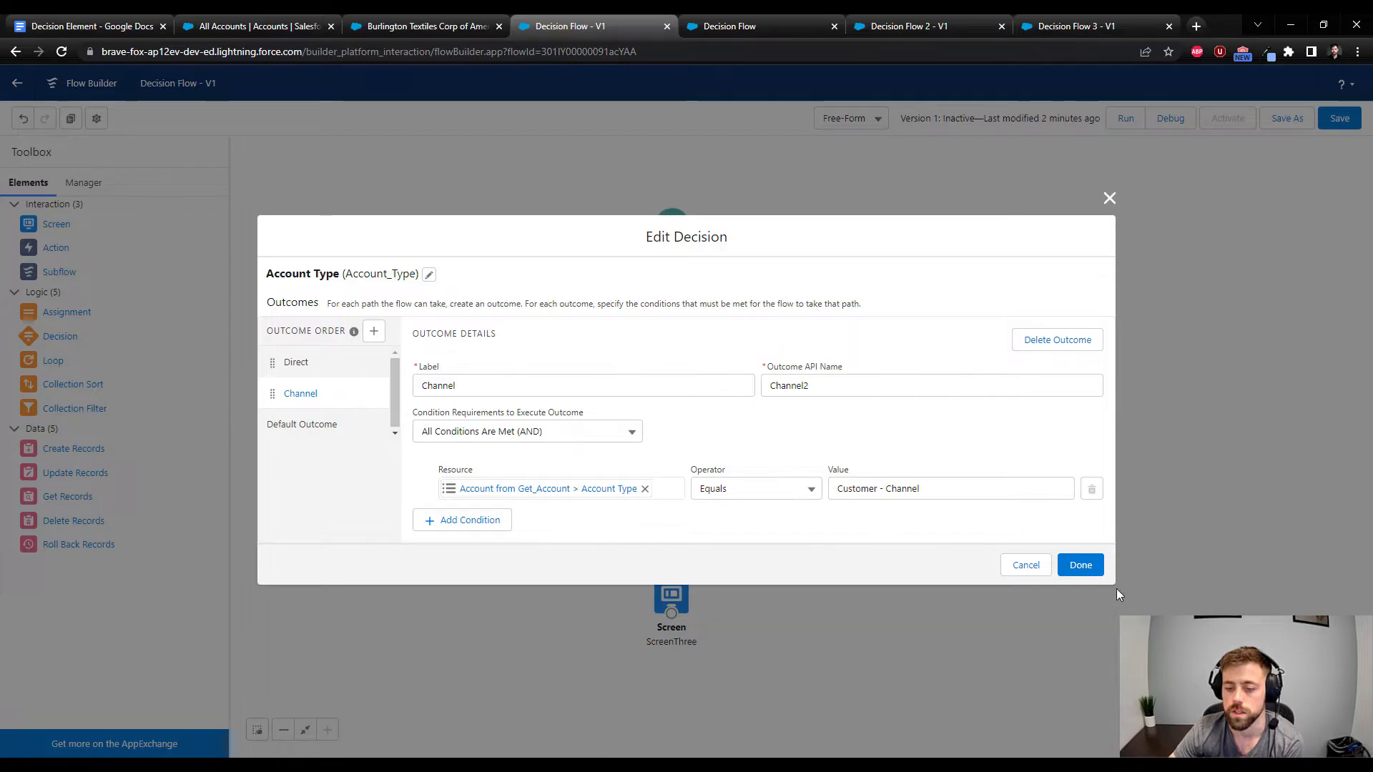
{"action": "left_click", "coordinate": [1080, 566]}
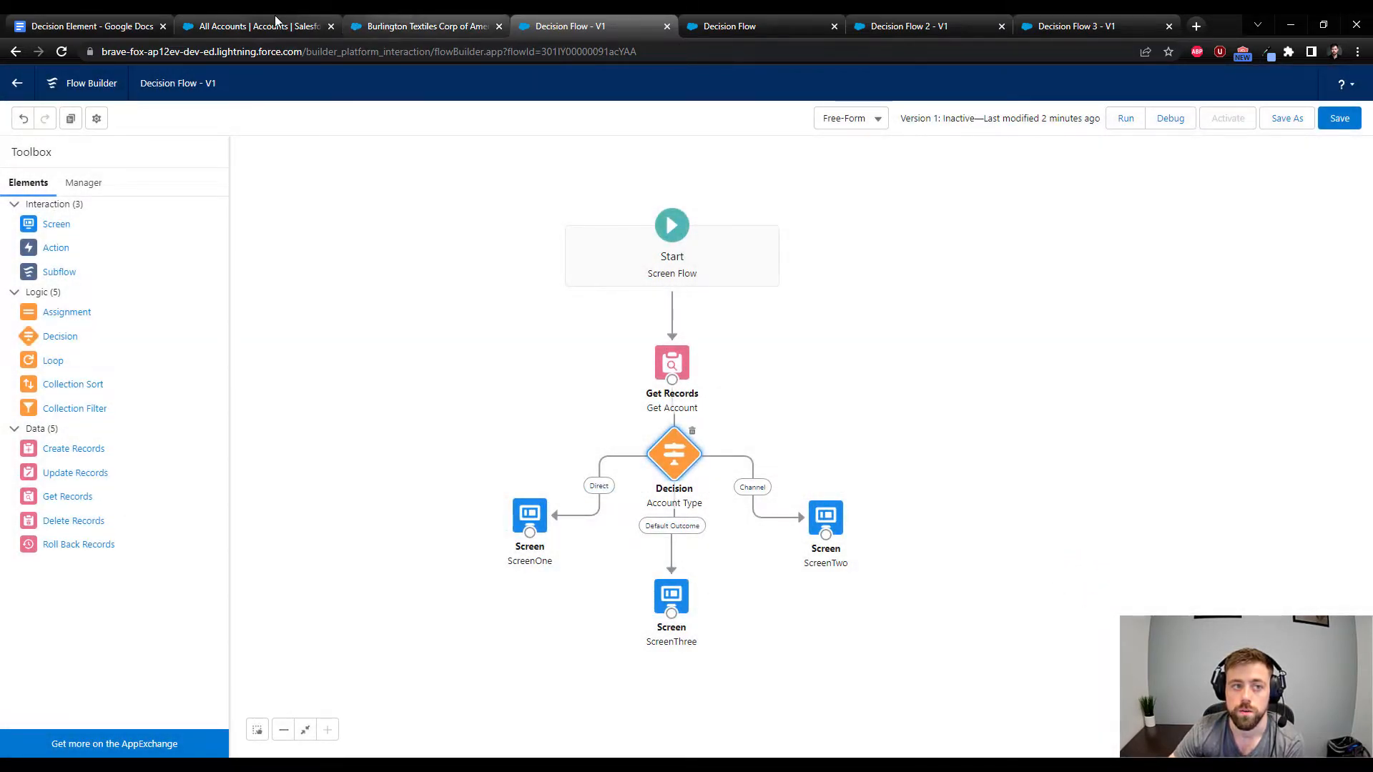
Copy the Express Logistics and Transport account's record ID and debug Decision Flow with it as recordId, closing the earlier debug run
{"action": "left_click", "coordinate": [272, 21]}
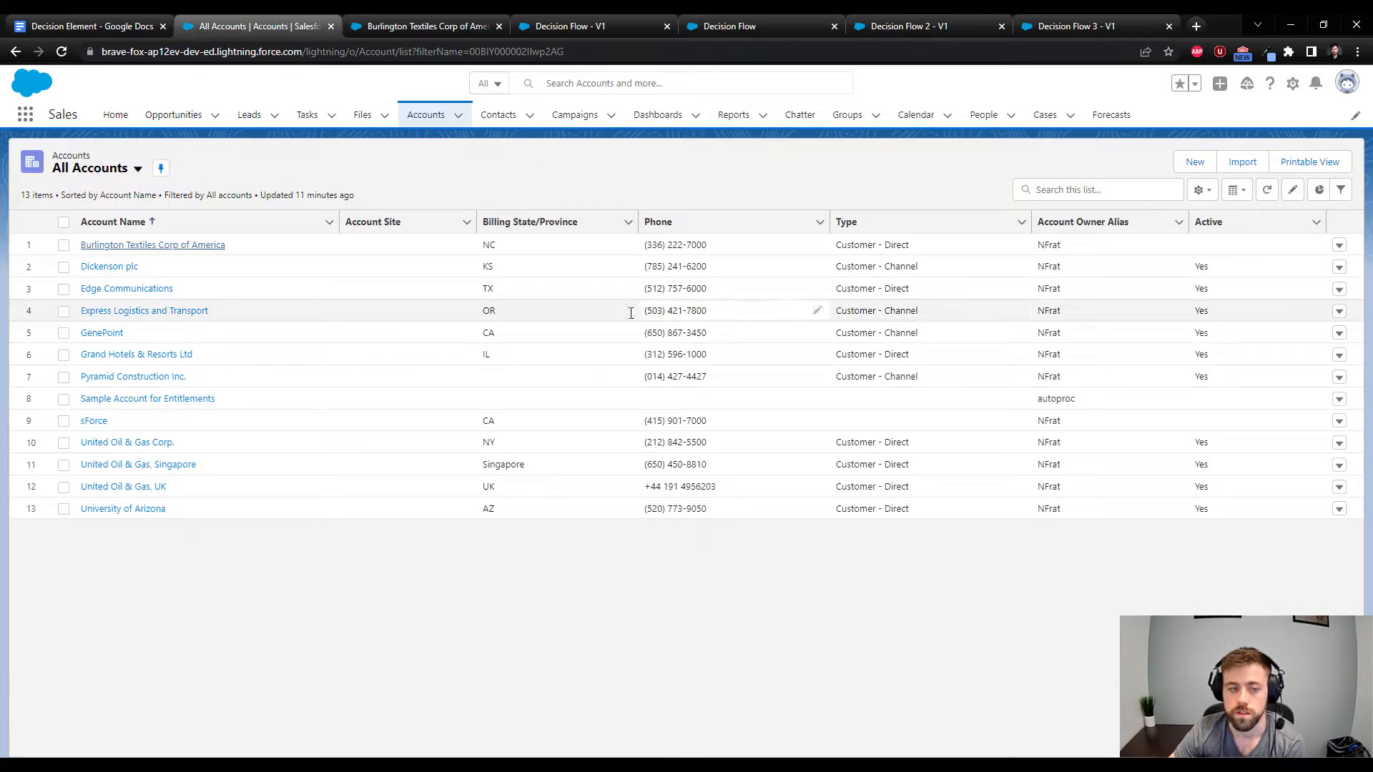
{"action": "left_click", "coordinate": [124, 311]}
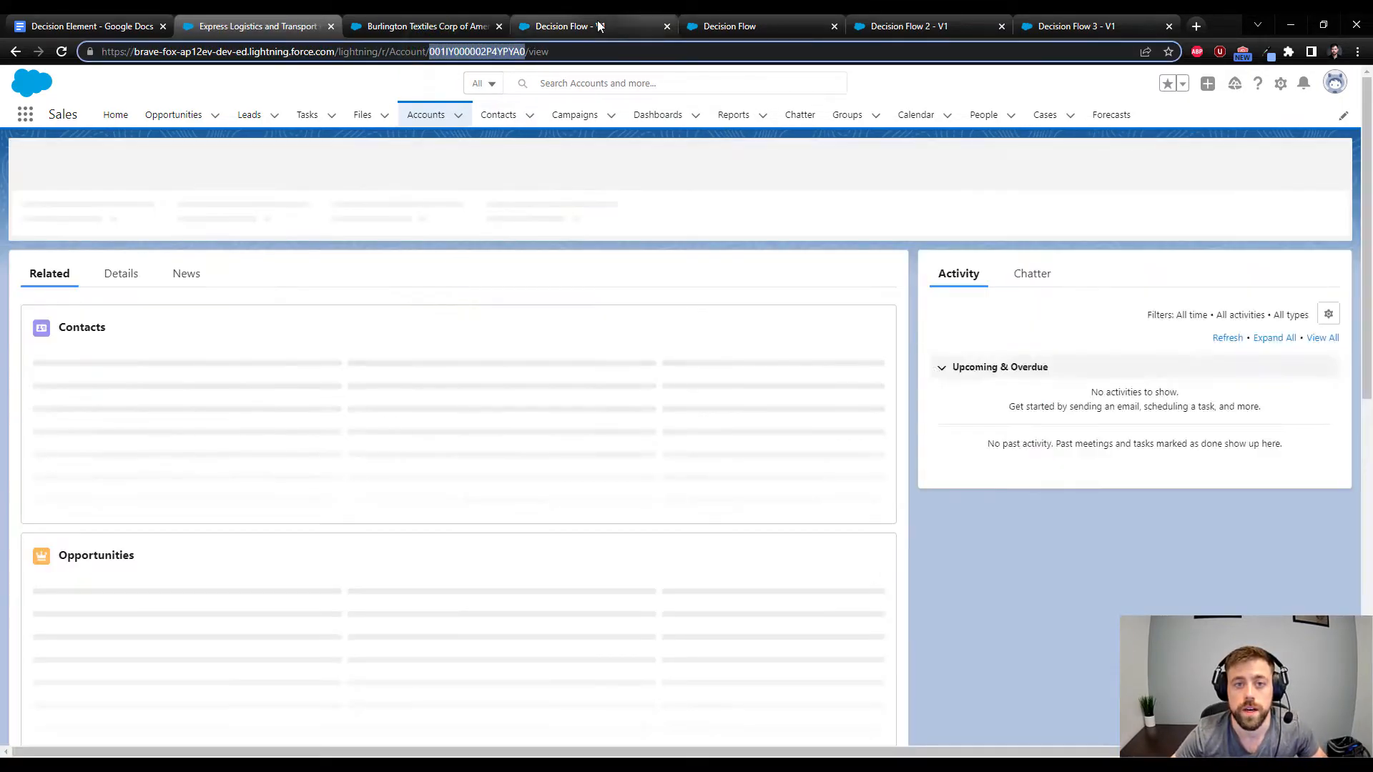
{"action": "left_click", "coordinate": [593, 26]}
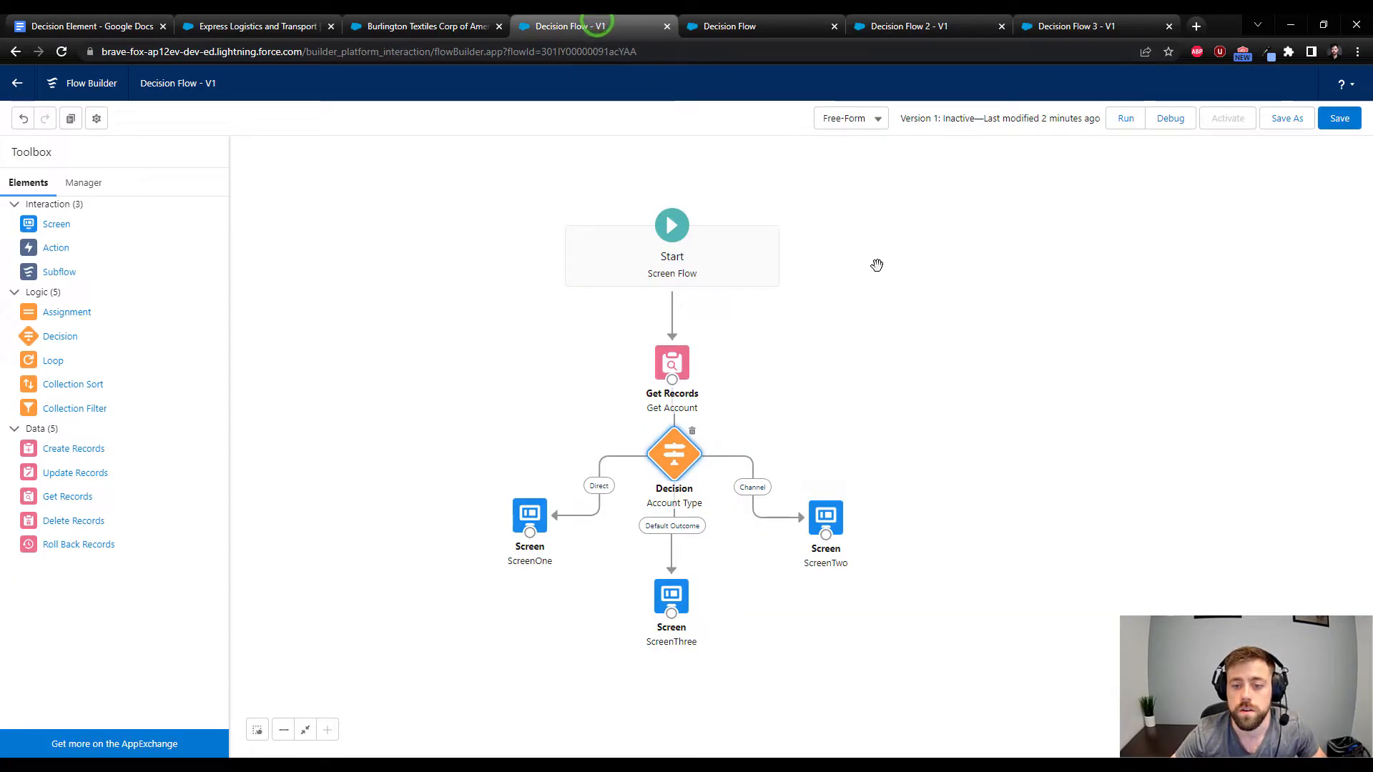
{"action": "left_click", "coordinate": [833, 26]}
{"action": "left_click", "coordinate": [1169, 120]}
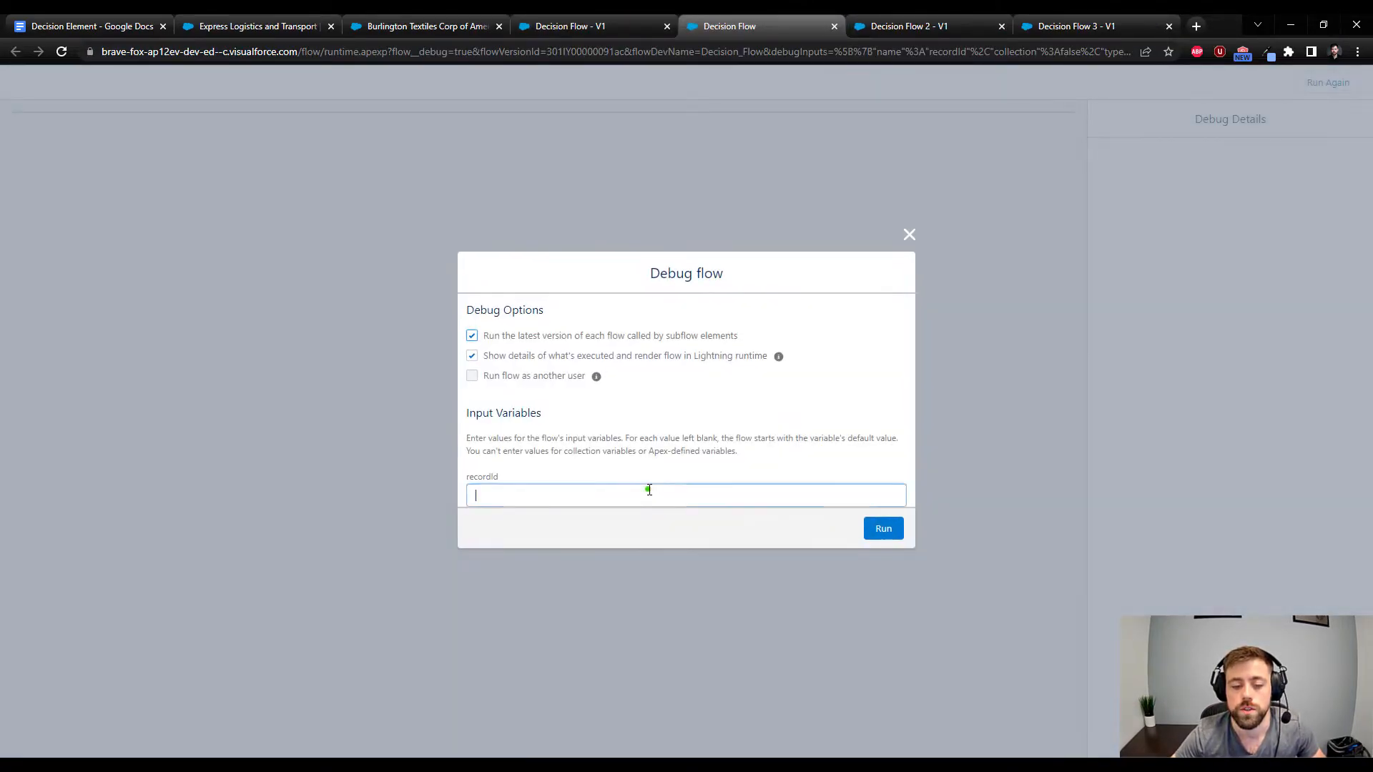
{"action": "left_click", "coordinate": [647, 493]}
{"action": "type", "text": "001IY000002P4YPYA0"}
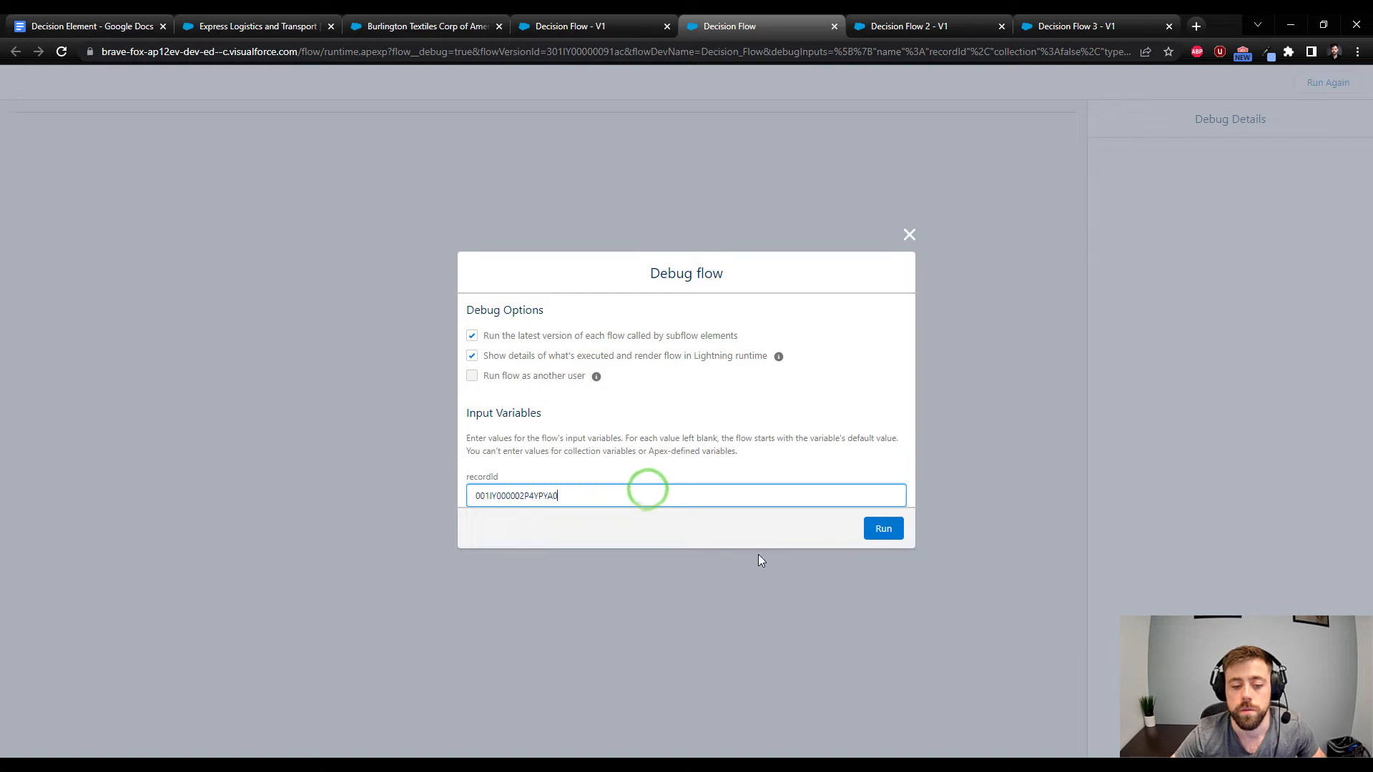
{"action": "left_click", "coordinate": [884, 529]}
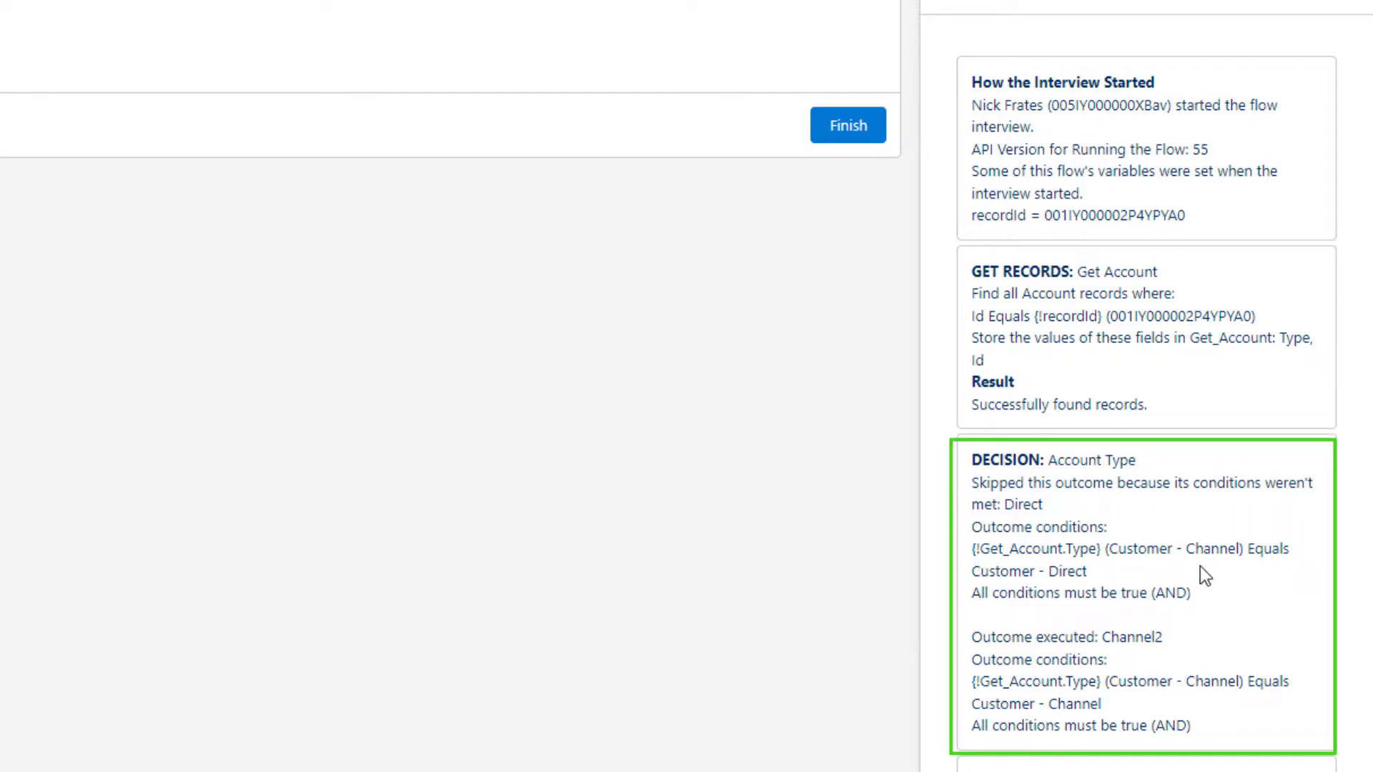
Examine the Account Type decision in the debug details, comparing the record's type with the skipped Direct outcome's condition
{"action": "left_click_drag", "start_coordinate": [1113, 549], "coordinate": [1268, 543]}
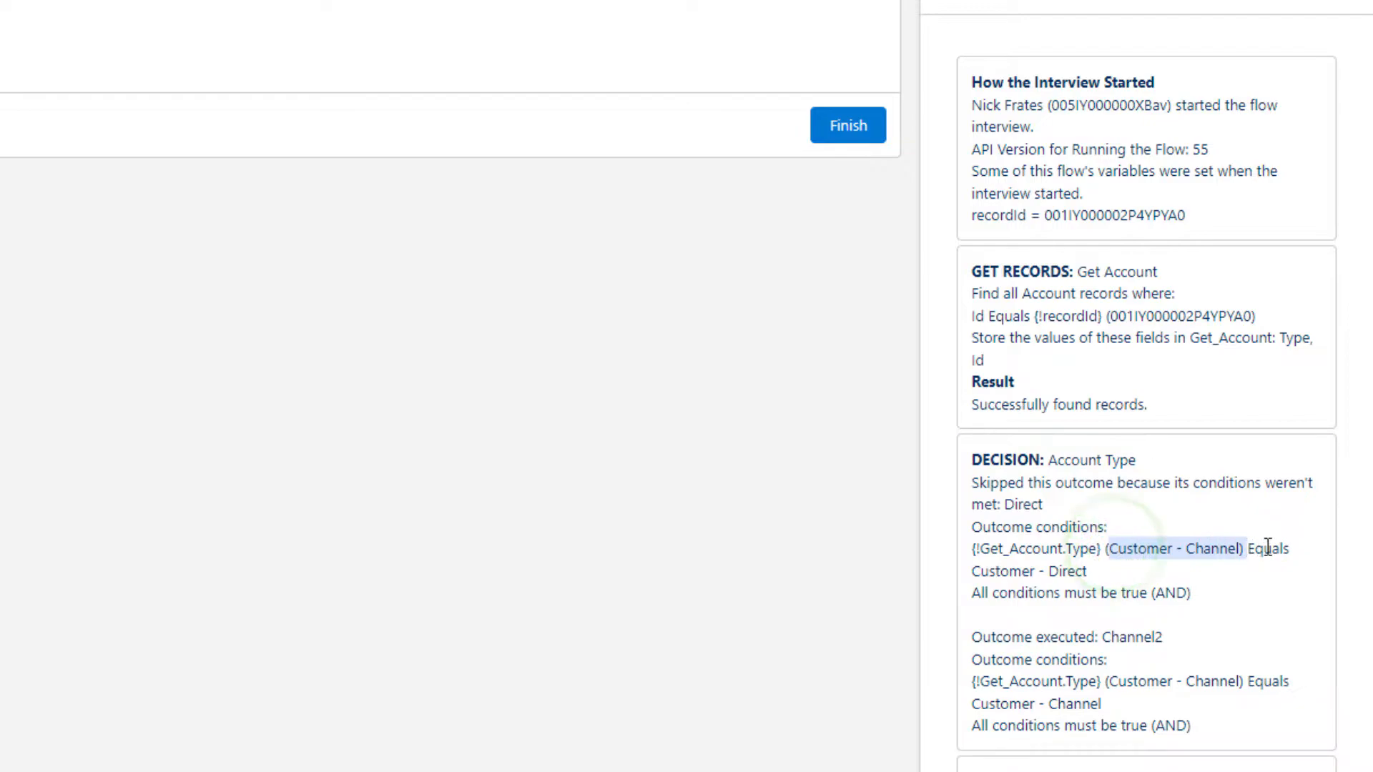
{"action": "left_click_drag", "start_coordinate": [959, 572], "coordinate": [1104, 572]}
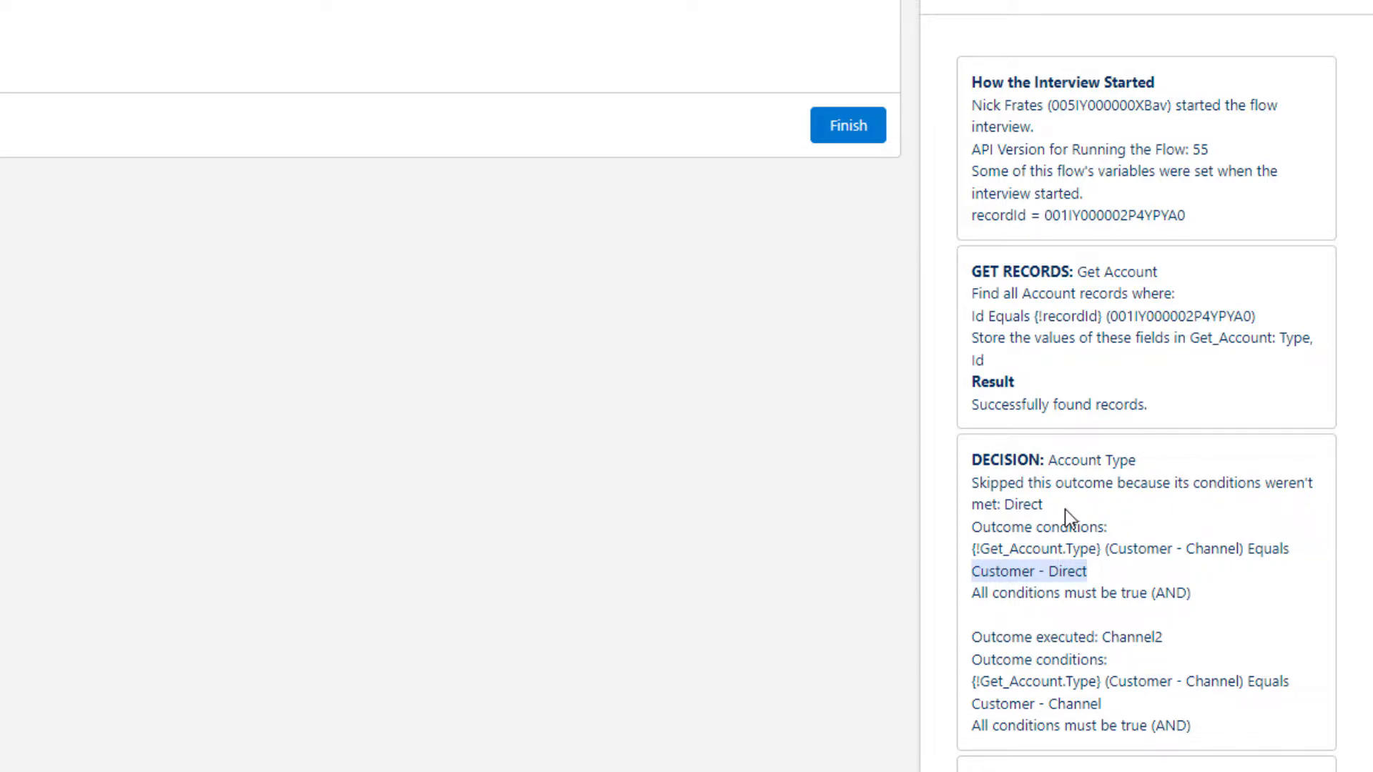
{"action": "left_click", "coordinate": [1034, 693]}
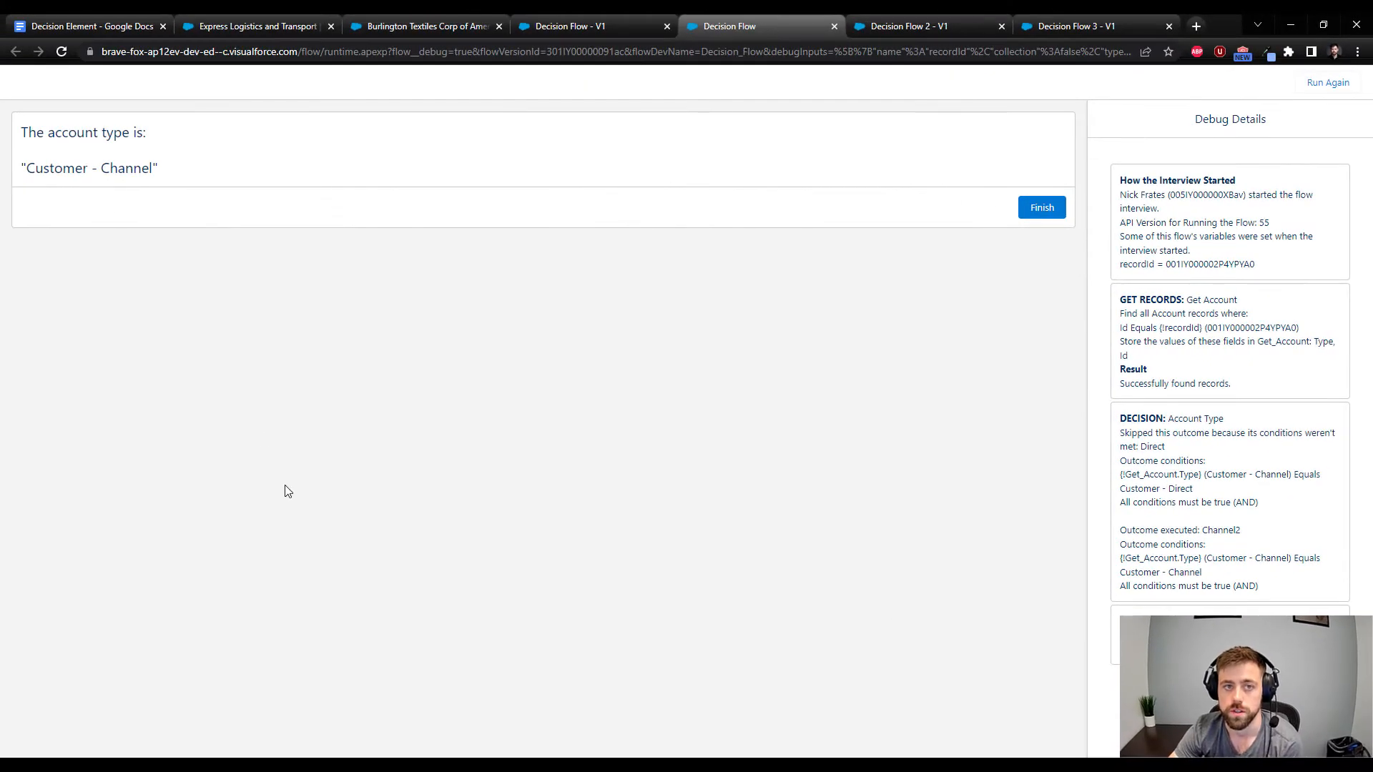
Review the Direct and Channel outcomes of Decision Flow's Account Type decision against the outcomes listed in the debug details
{"action": "left_click", "coordinate": [550, 27]}
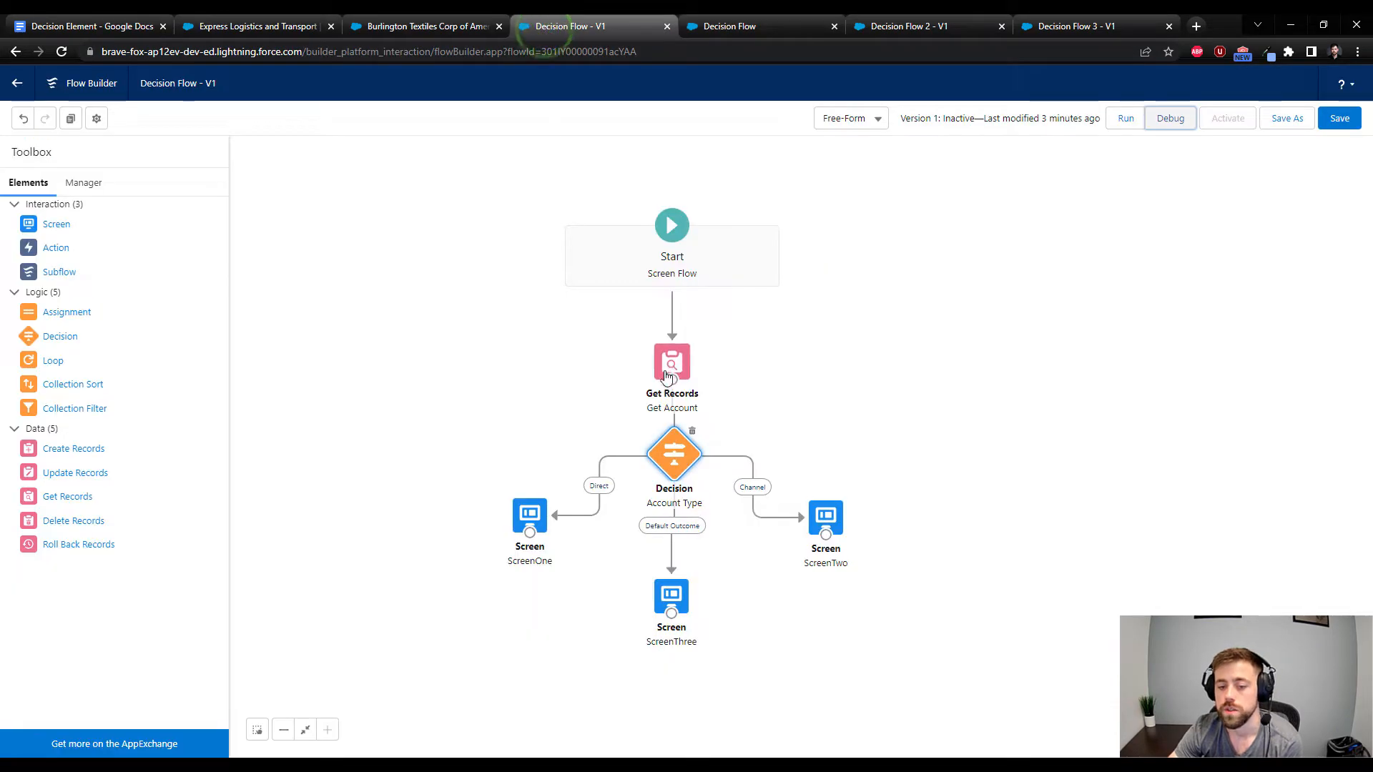
{"action": "double_click", "coordinate": [658, 456]}
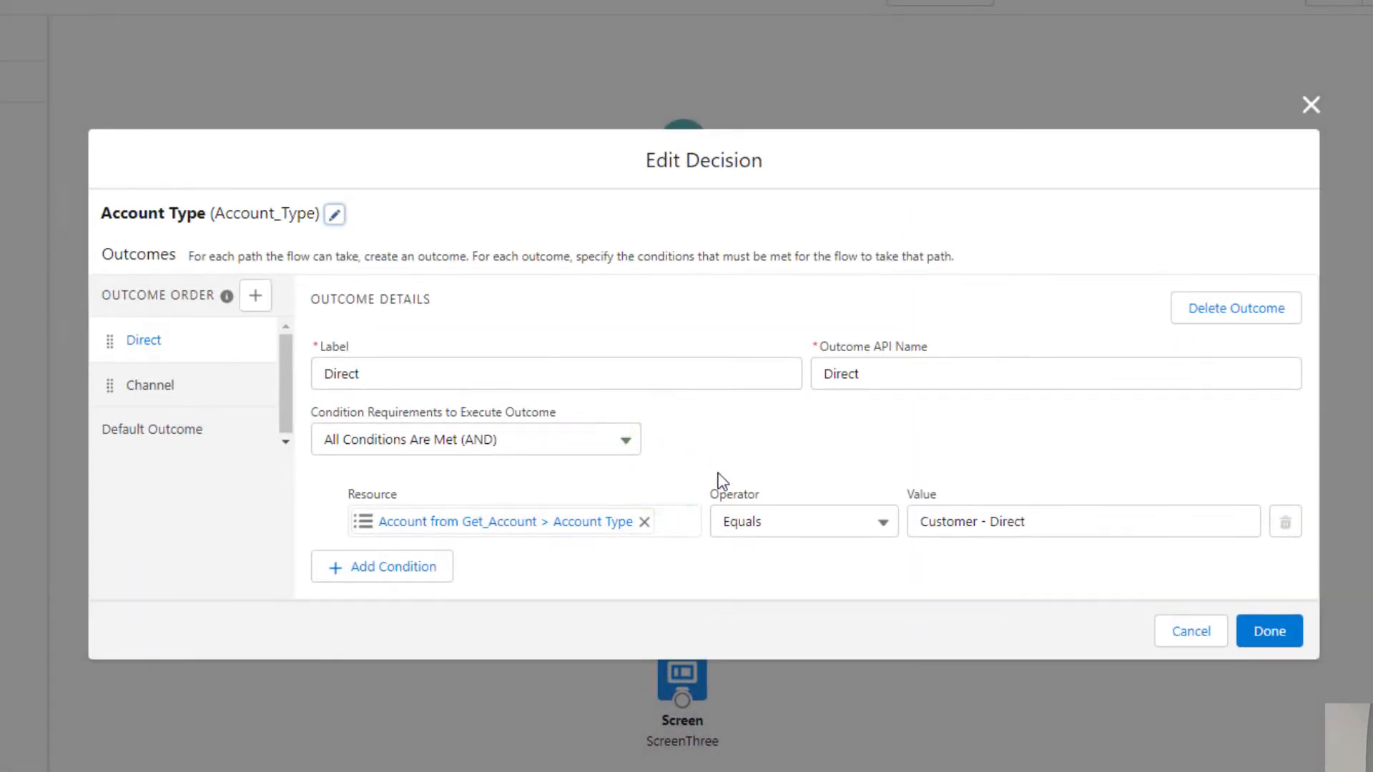
{"action": "left_click", "coordinate": [149, 370]}
{"action": "left_click", "coordinate": [147, 339]}
{"action": "left_click", "coordinate": [149, 386]}
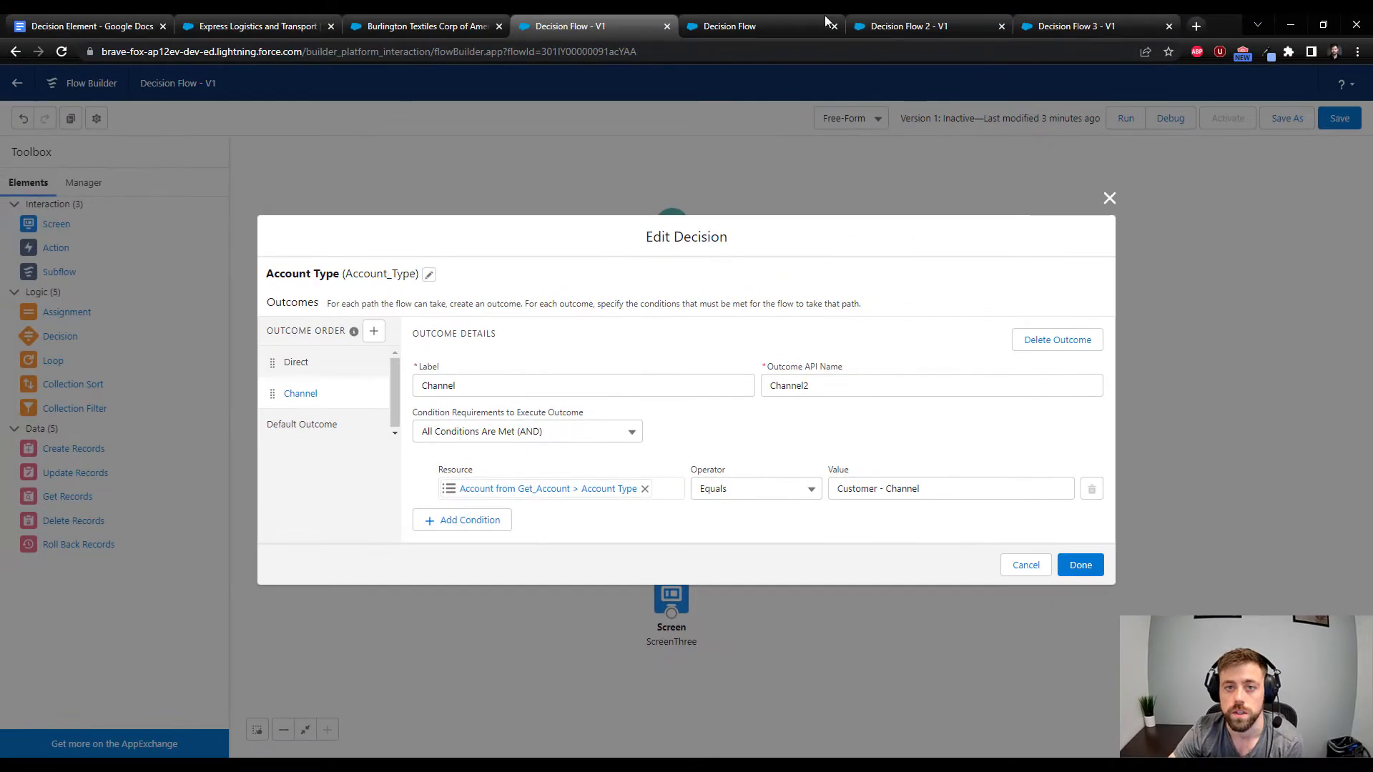
{"action": "left_click", "coordinate": [779, 15]}
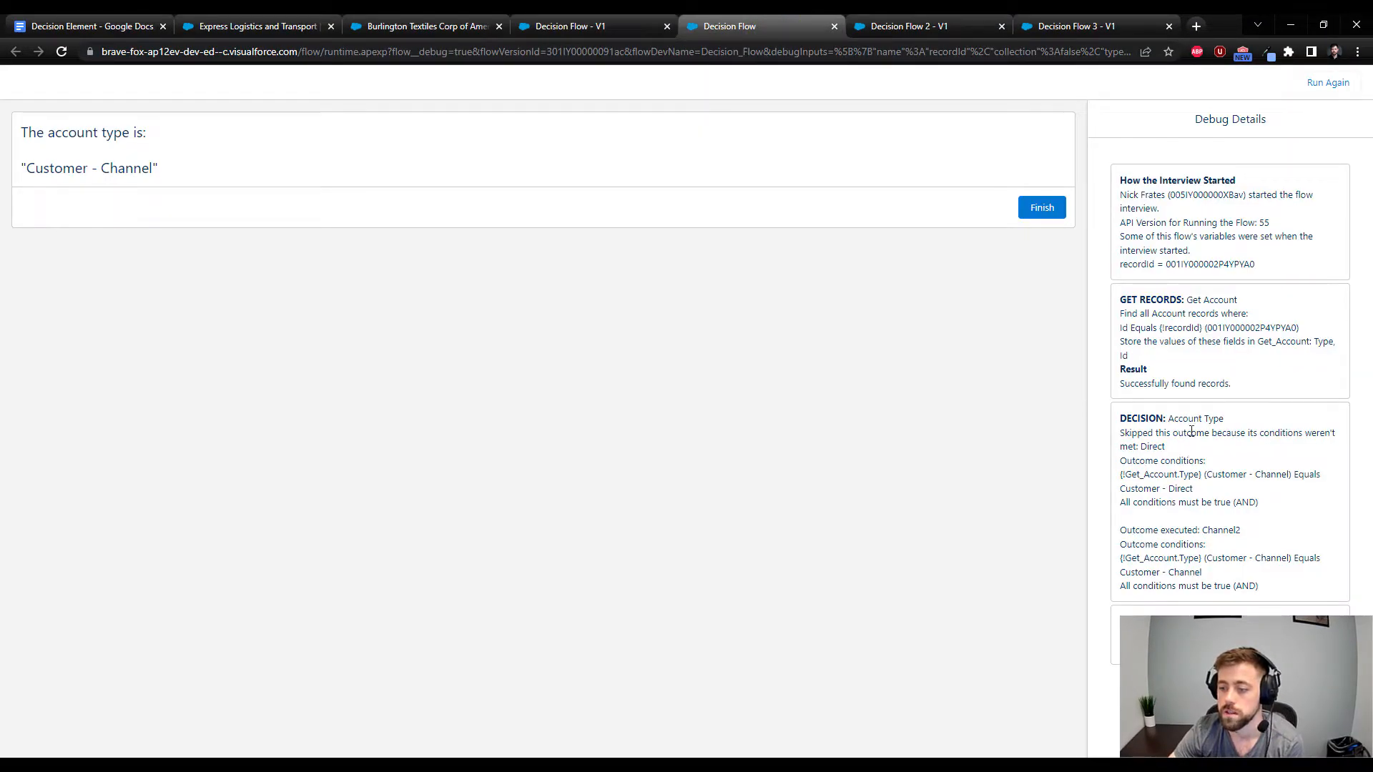
Check the order of the Direct and Channel outcomes in the Account Type decision and read the outcome order help
{"action": "left_click", "coordinate": [633, 24]}
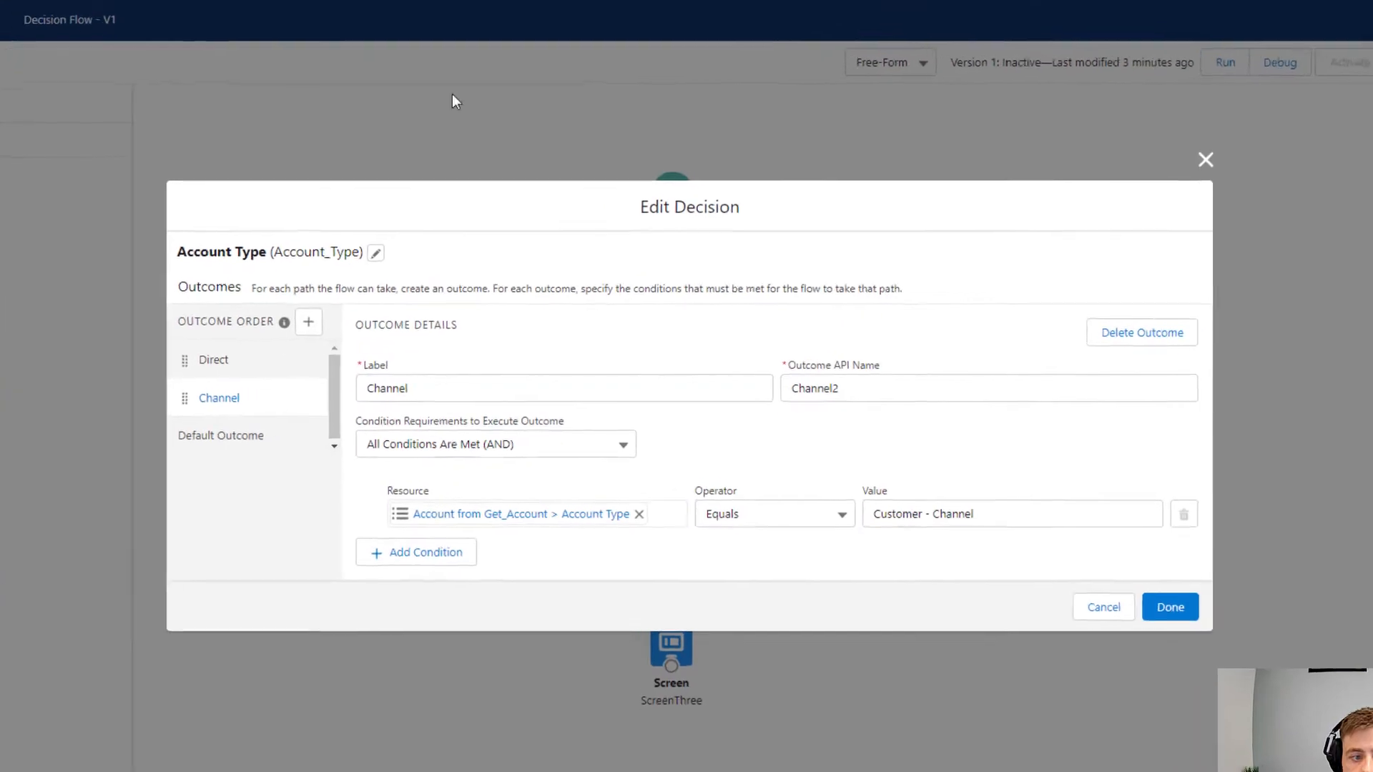
{"action": "left_click", "coordinate": [240, 366]}
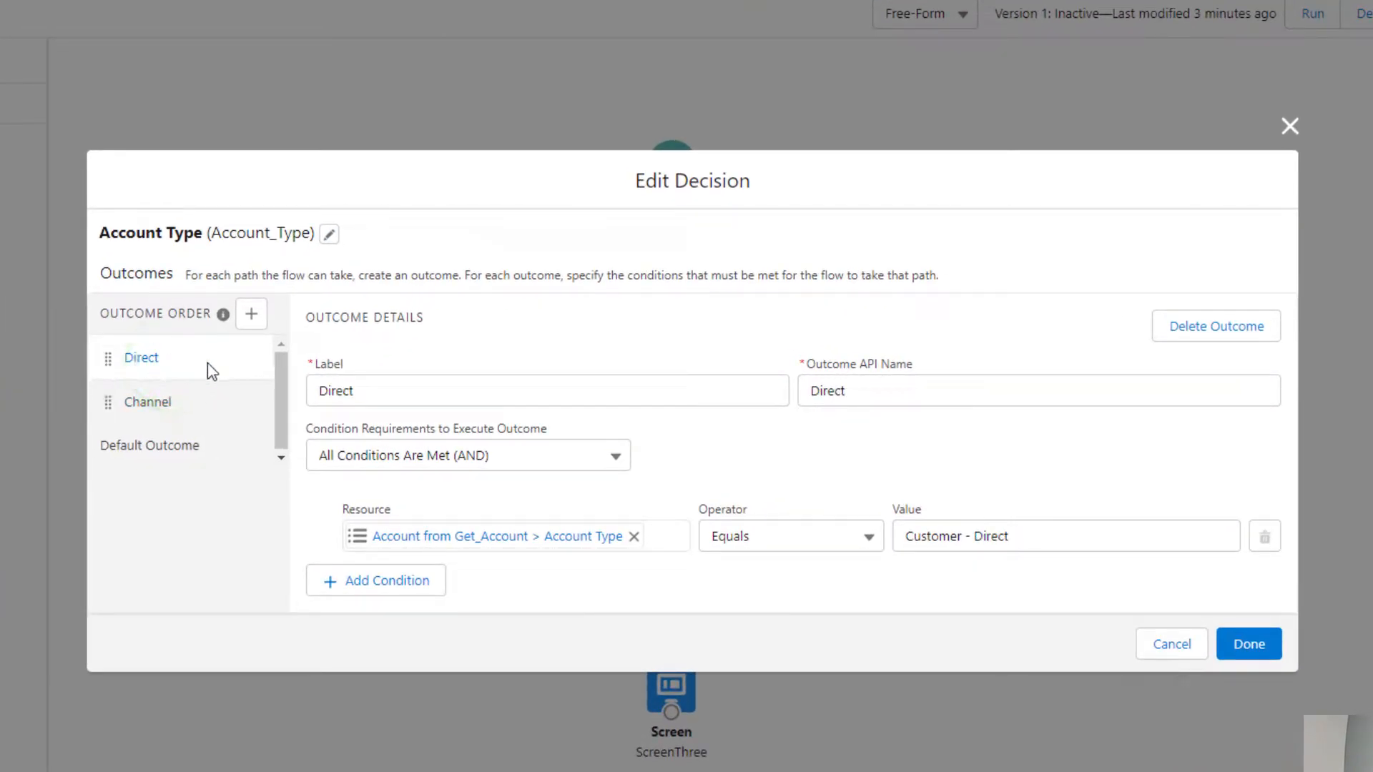
{"action": "left_click", "coordinate": [169, 402]}
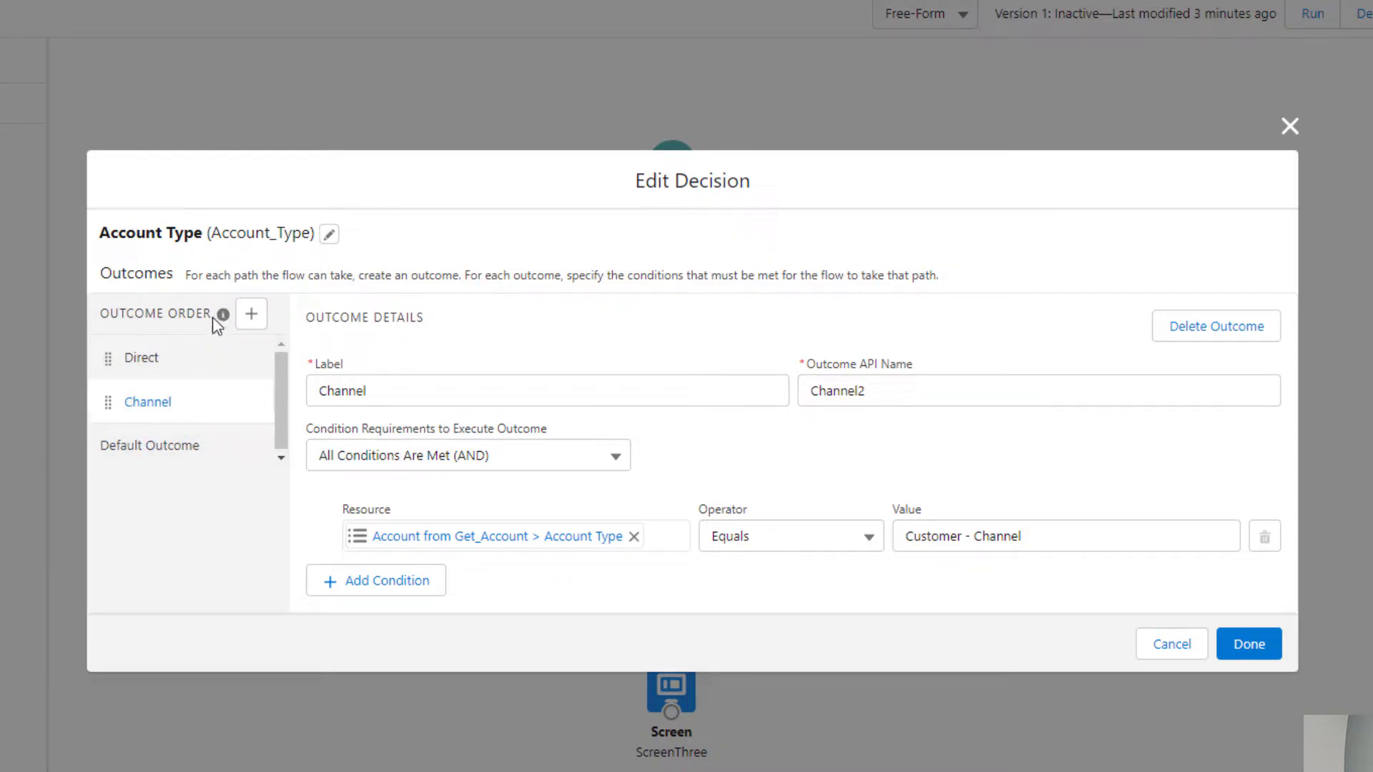
{"action": "mouse_move", "coordinate": [223, 313]}
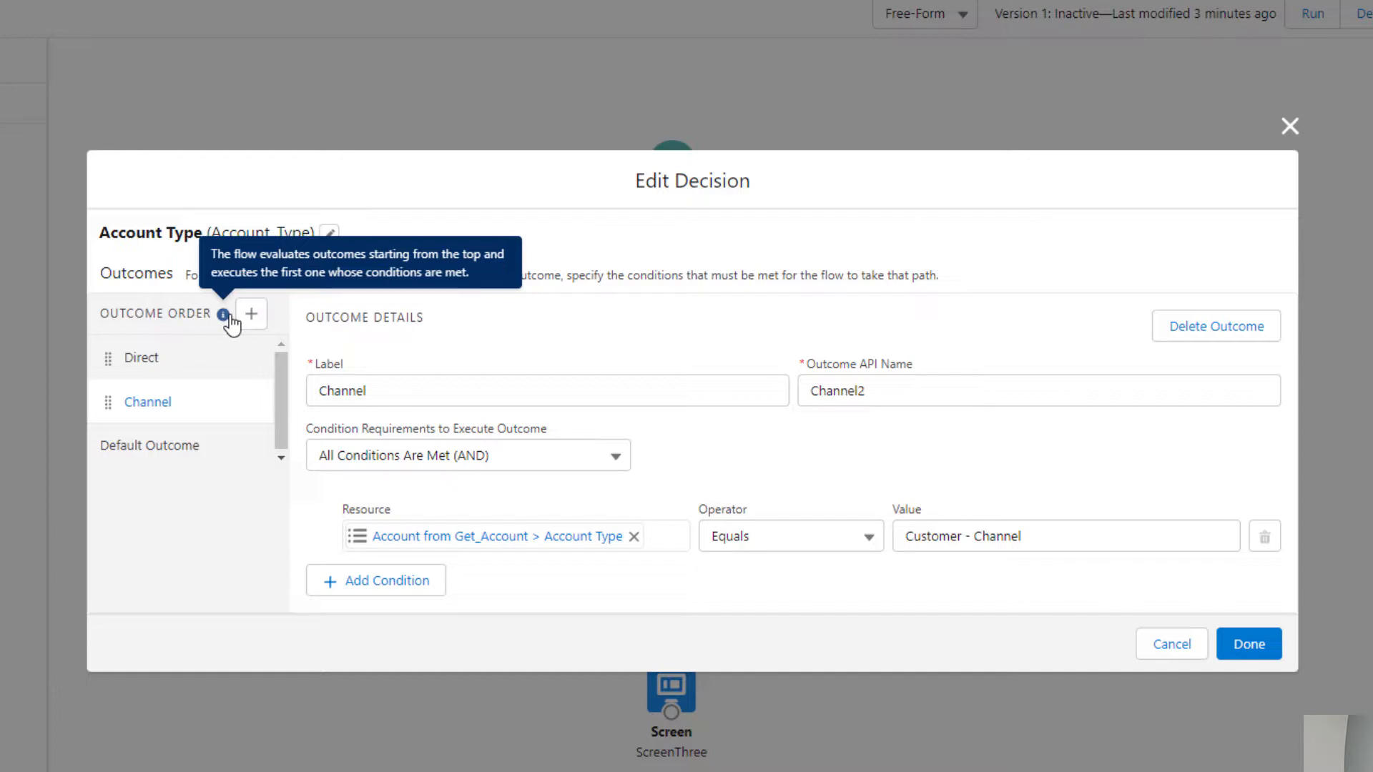
{"action": "left_click", "coordinate": [187, 561]}
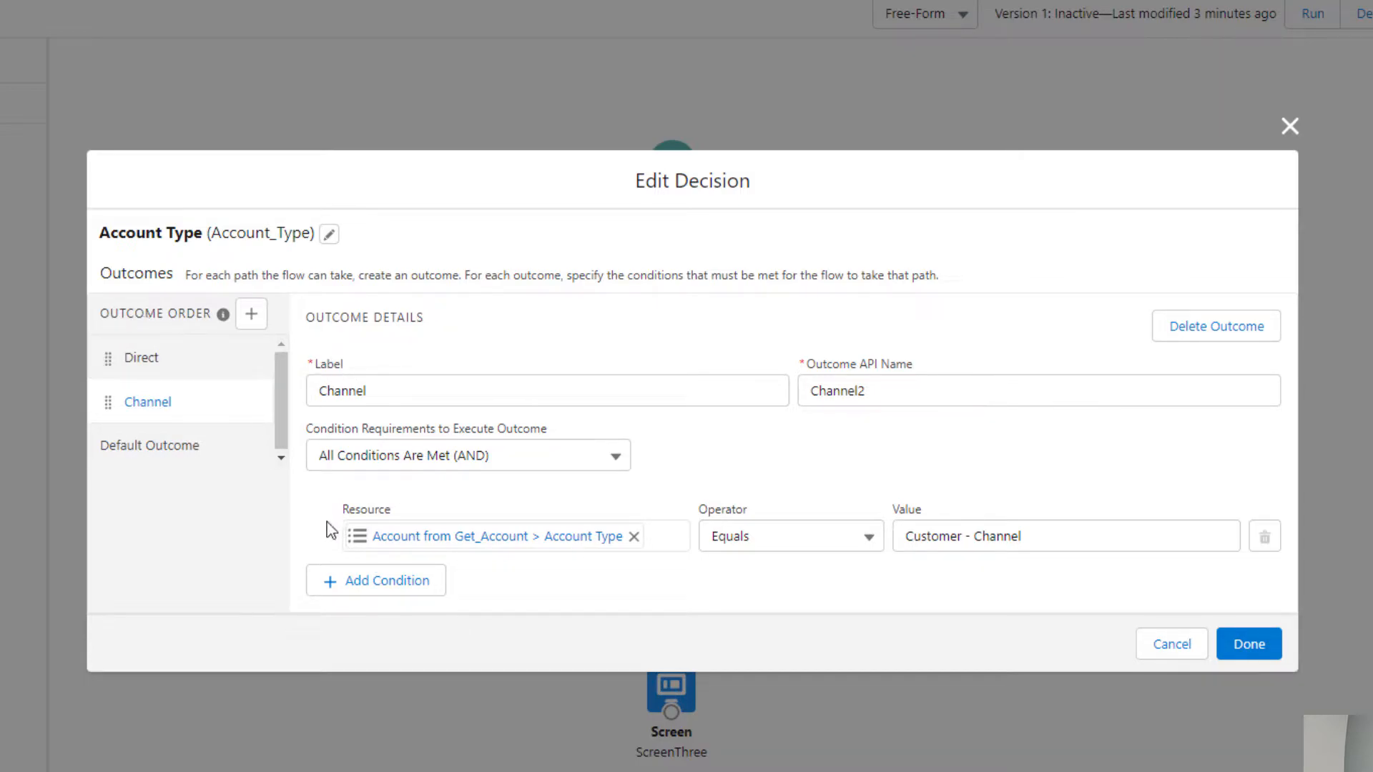
Add a second condition to the Channel outcome requiring Get_Account's Account Number to equal a sample account number
{"action": "left_click", "coordinate": [326, 580]}
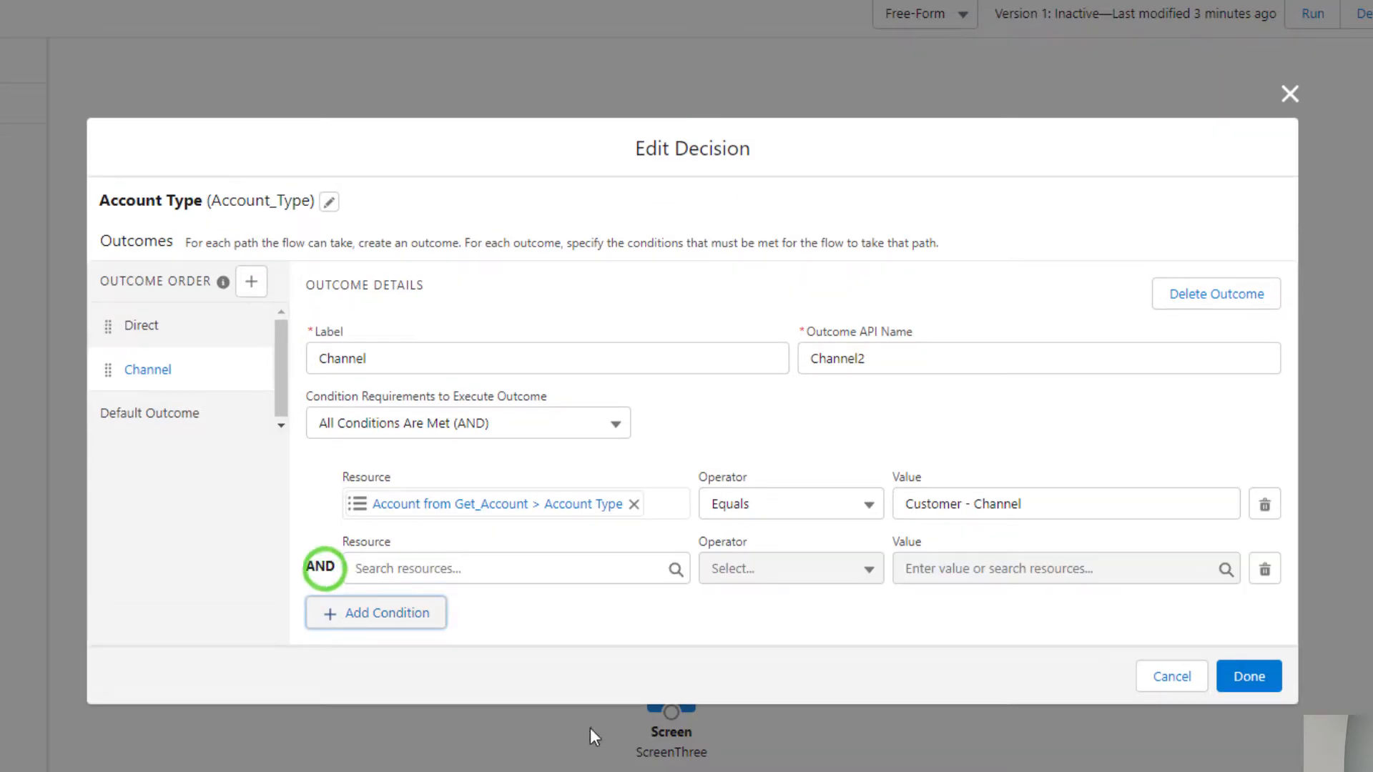
{"action": "left_click", "coordinate": [431, 569]}
{"action": "left_click", "coordinate": [472, 470]}
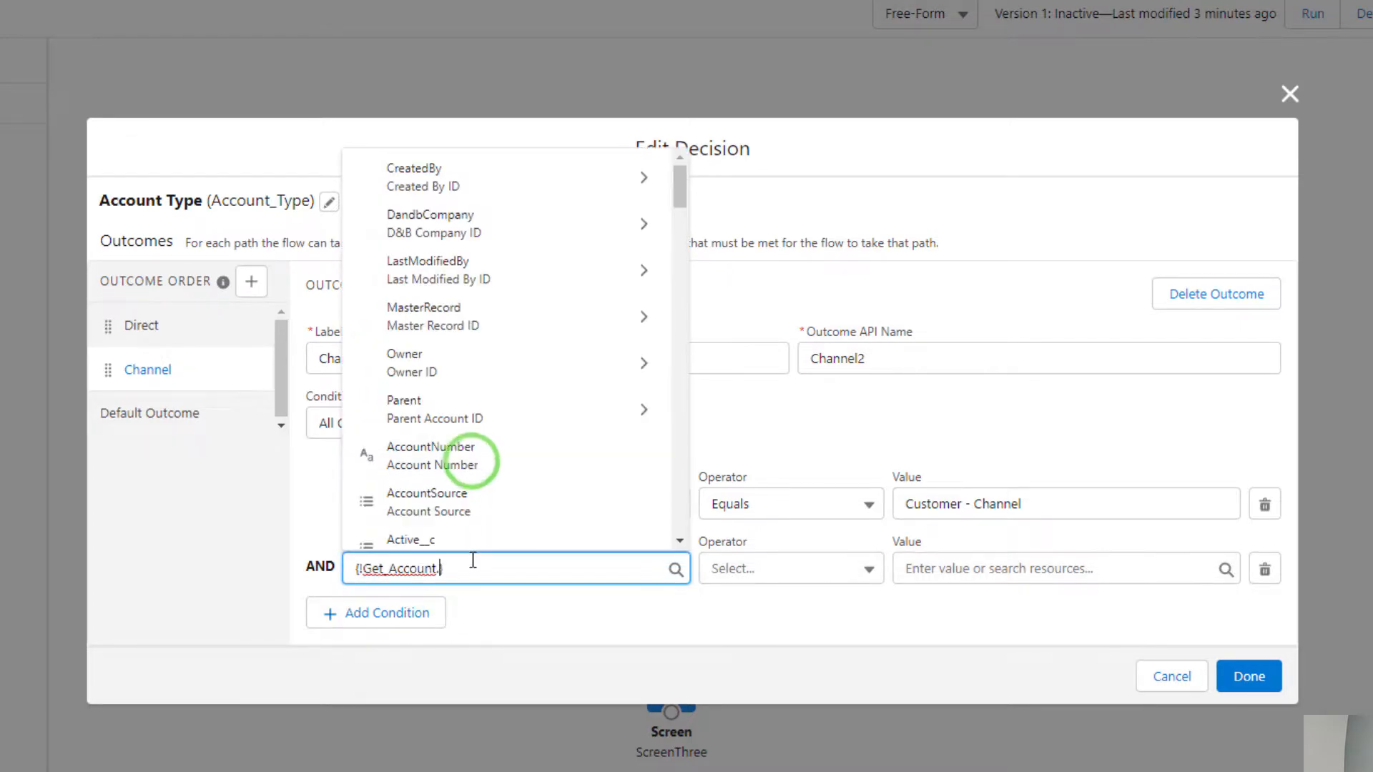
{"action": "left_click", "coordinate": [433, 472]}
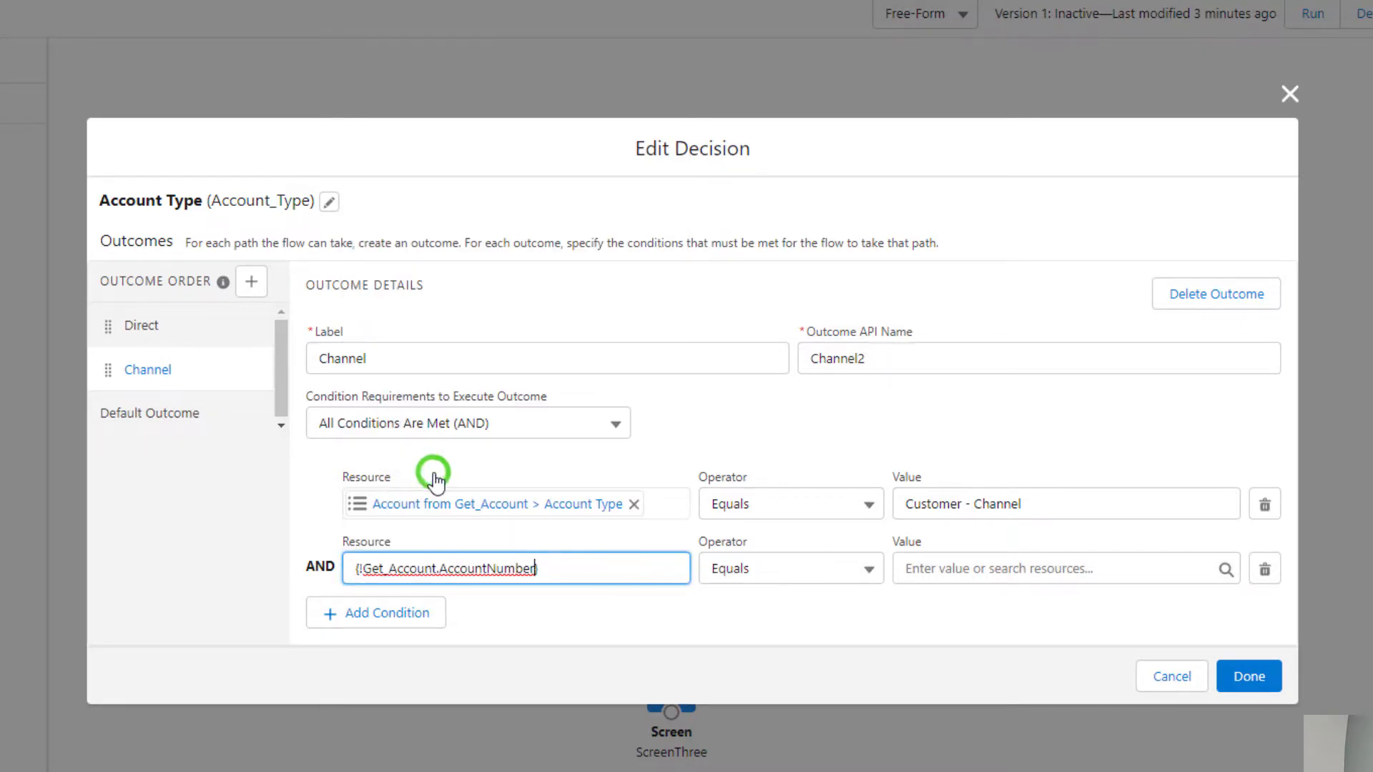
{"action": "left_click", "coordinate": [962, 554]}
{"action": "type", "text": "111111"}
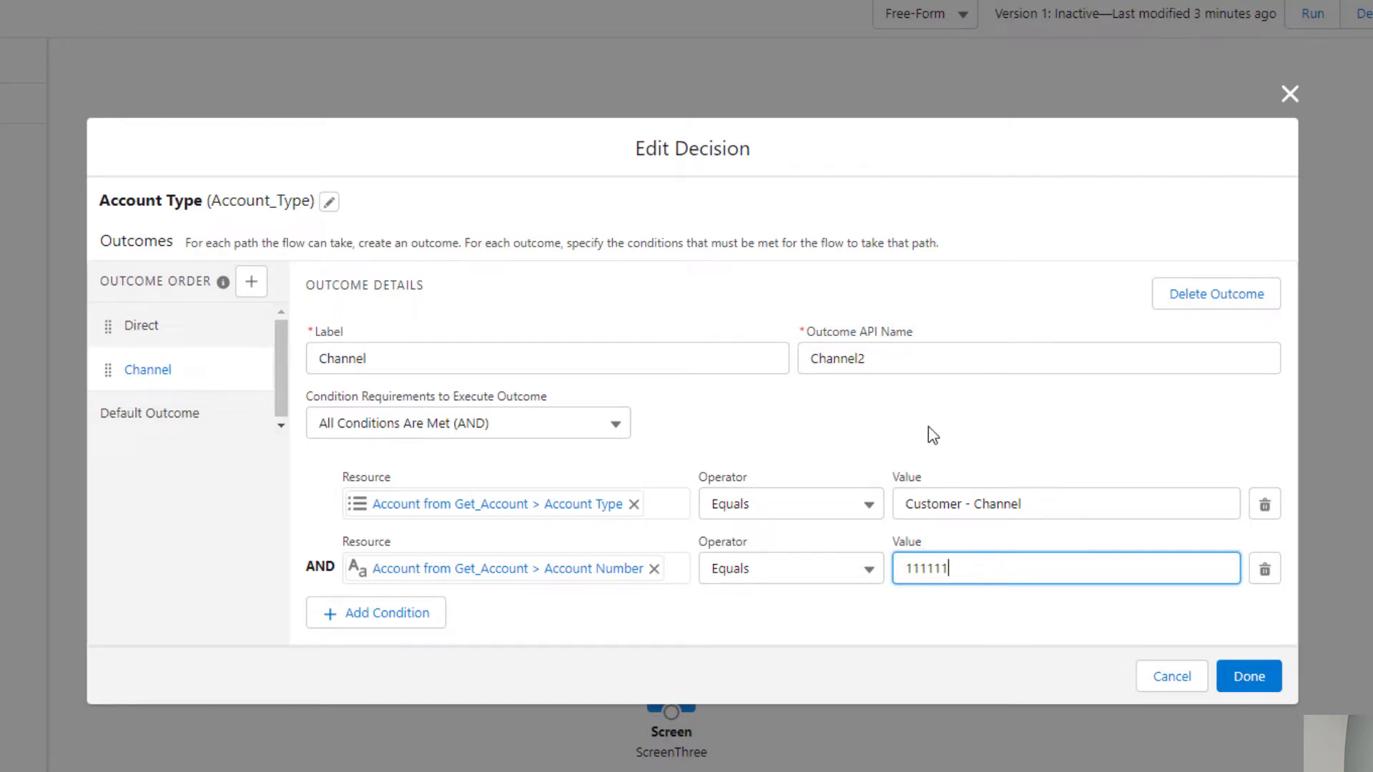
{"action": "left_click", "coordinate": [928, 427]}
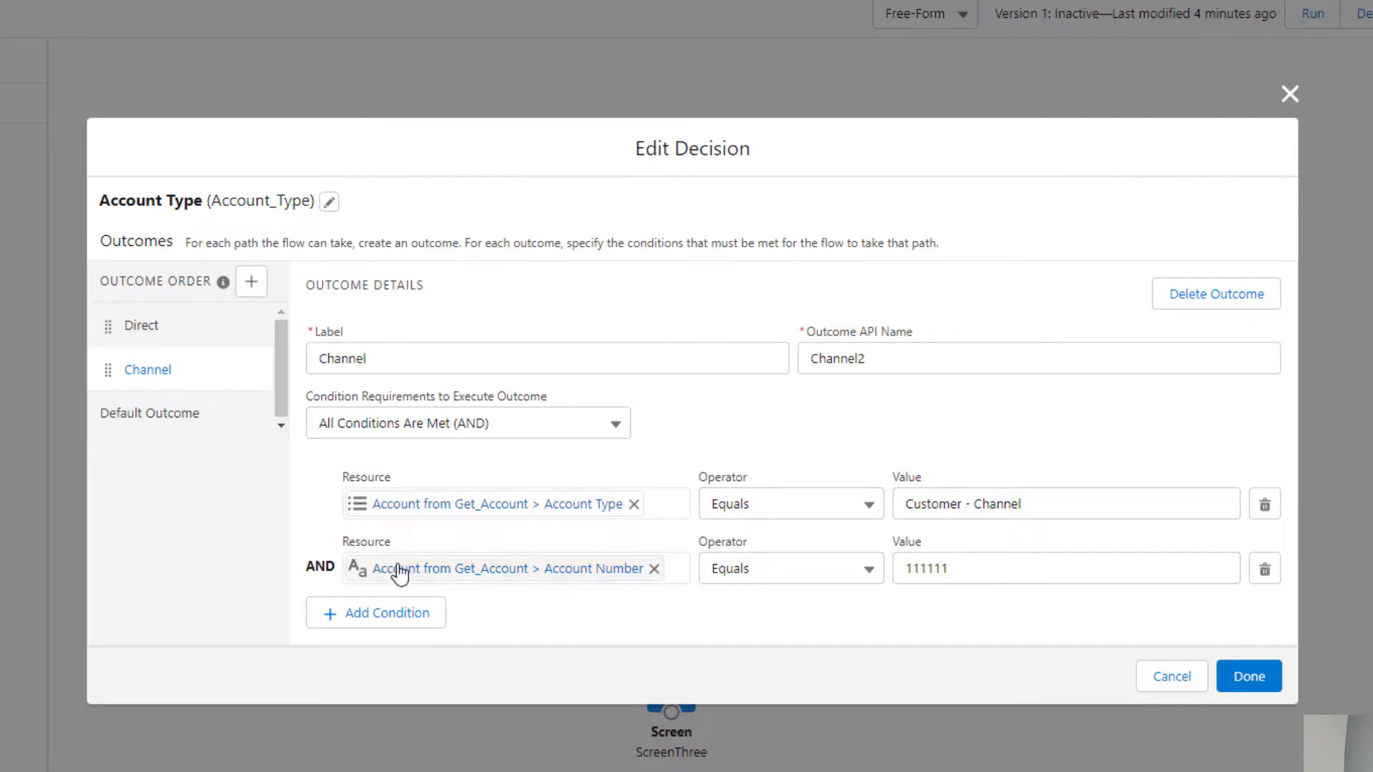
Try the Channel outcome's condition requirements as Any Condition Is Met (OR), ending on Custom Condition Logic Is Met
{"action": "left_click", "coordinate": [603, 412]}
{"action": "left_click", "coordinate": [550, 503]}
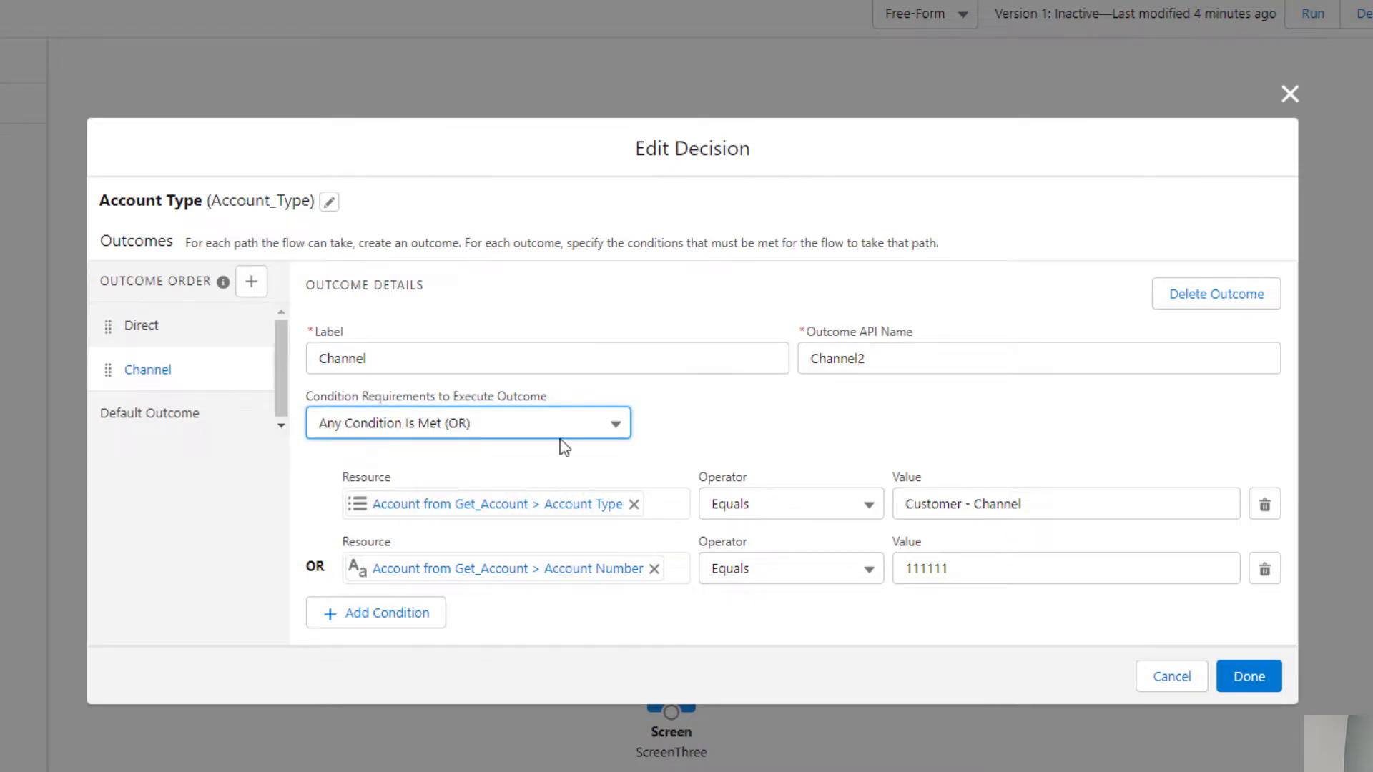
{"action": "left_click", "coordinate": [560, 420]}
{"action": "left_click", "coordinate": [527, 533]}
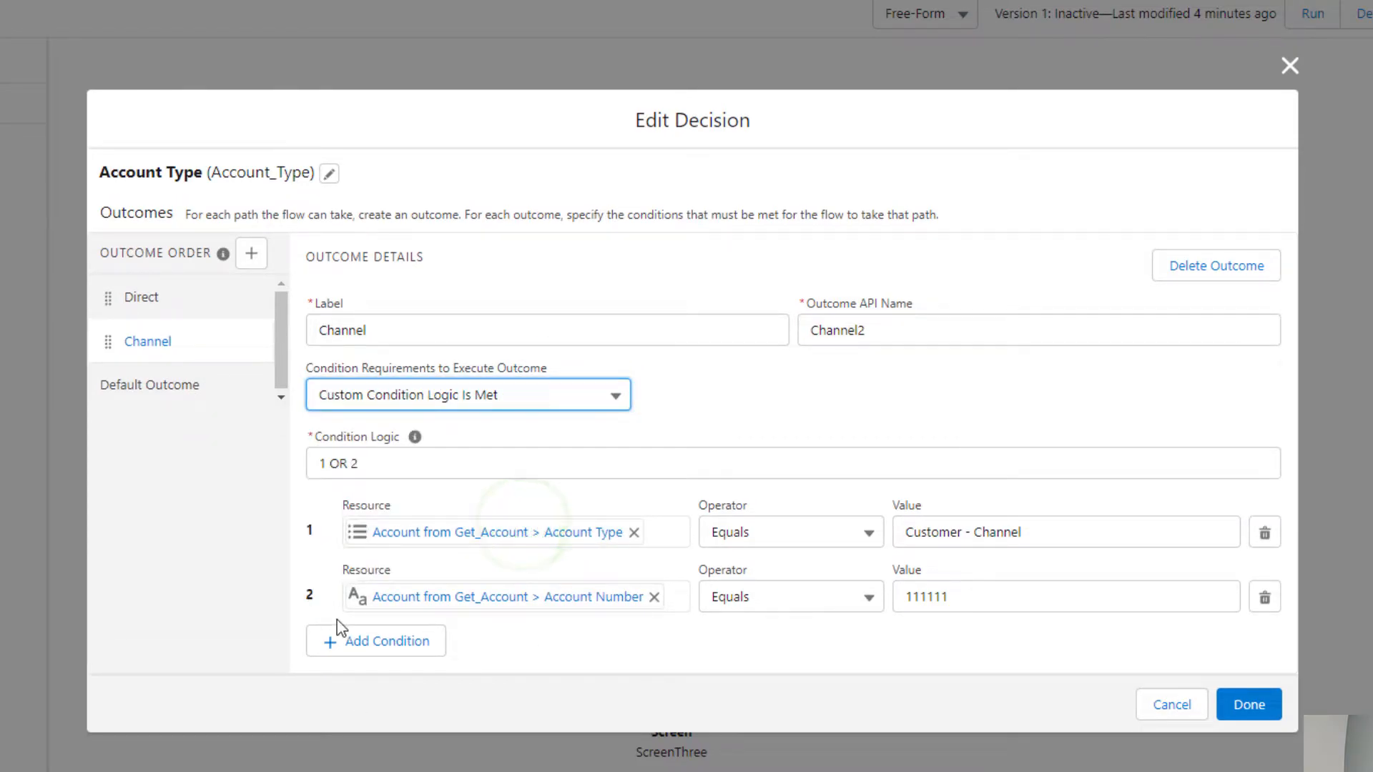
Try AND and NOT in the Channel outcome's condition logic, ending with "1 NOT 2", and read the condition logic help
{"action": "double_click", "coordinate": [333, 465]}
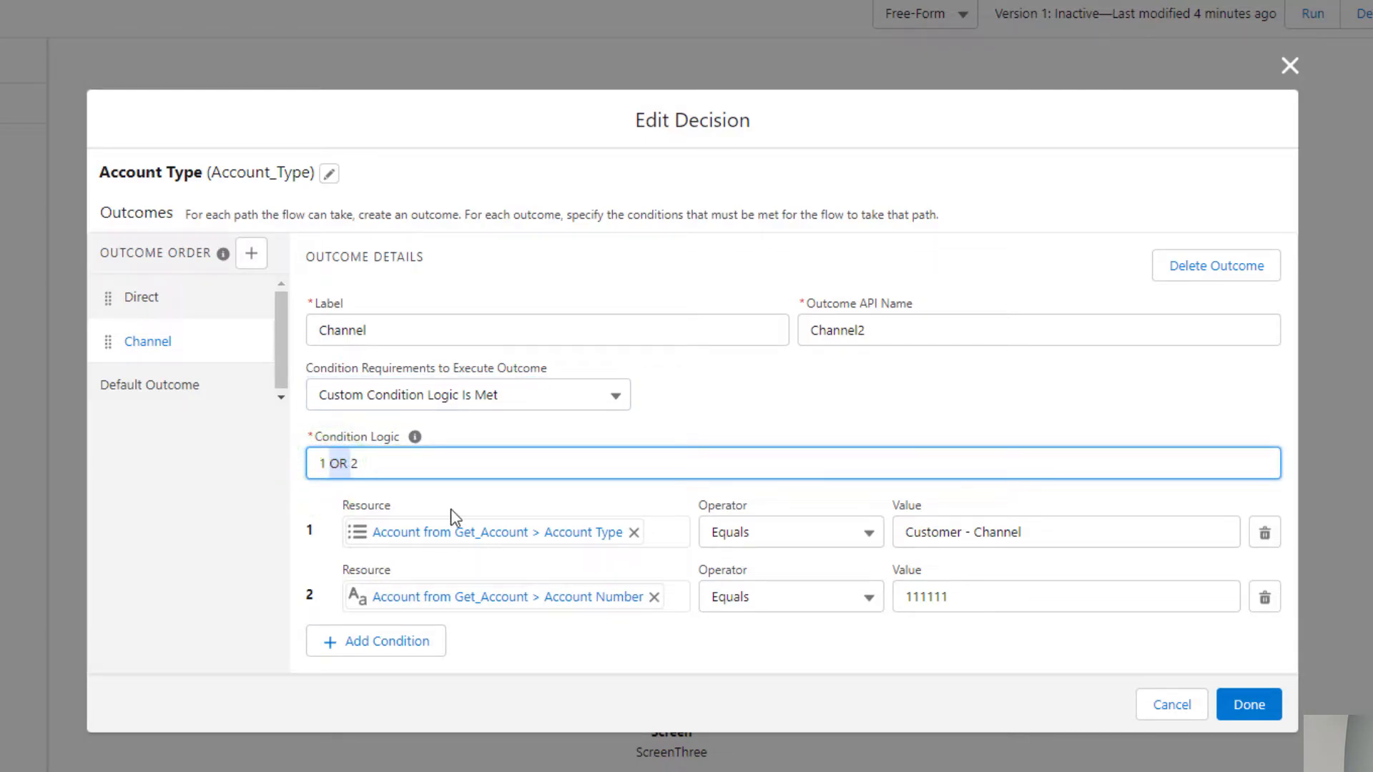
{"action": "type", "text": "AND"}
{"action": "key", "text": "BackSpace"}
{"action": "key", "text": "BackSpace"}
{"action": "key", "text": "BackSpace"}
{"action": "key", "text": "BackSpace"}
{"action": "type", "text": "NOT"}
{"action": "mouse_move", "coordinate": [415, 438]}
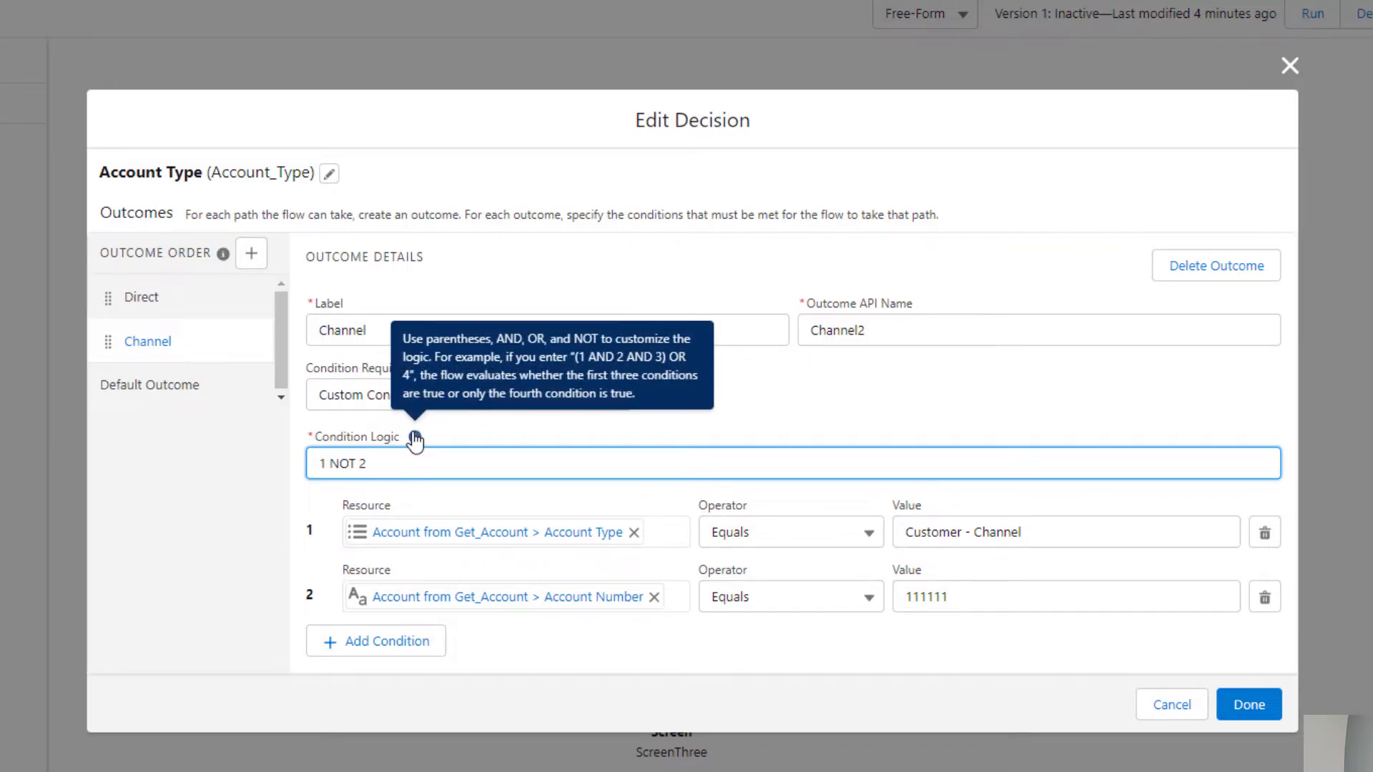
{"action": "left_click", "coordinate": [439, 426]}
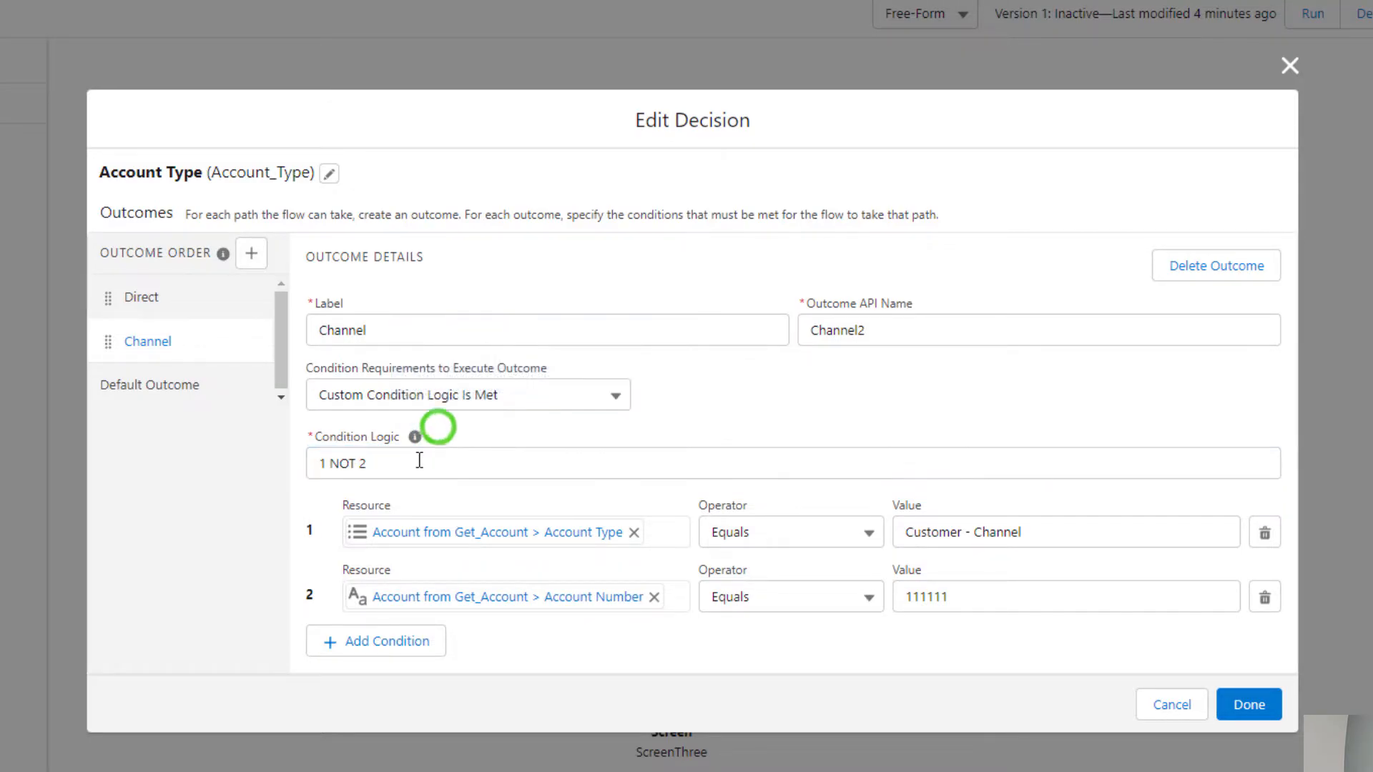
Set the Channel outcome's requirement back to All Conditions Are Met (AND) and close the decision without saving the trial edits
{"action": "left_click", "coordinate": [400, 393]}
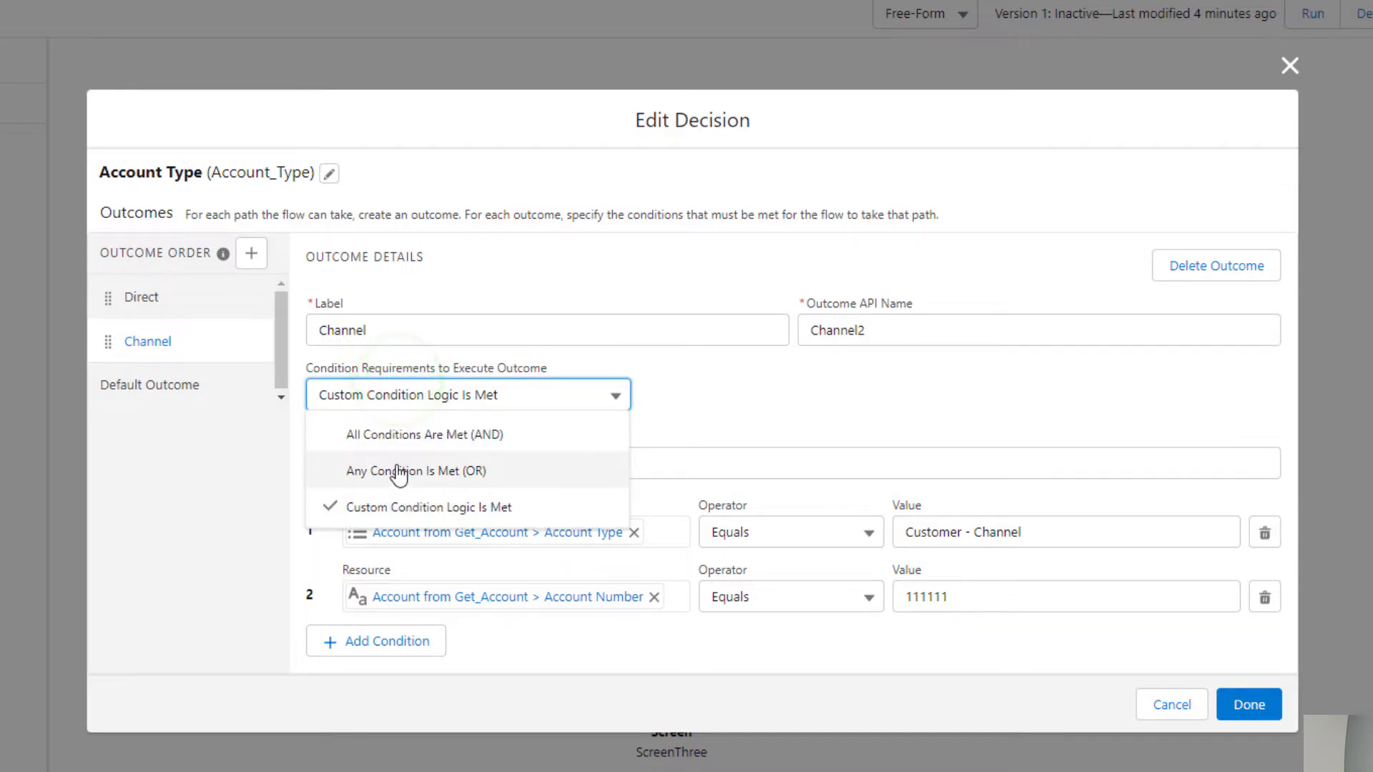
{"action": "left_click", "coordinate": [398, 470]}
{"action": "left_click", "coordinate": [388, 424]}
{"action": "left_click", "coordinate": [390, 464]}
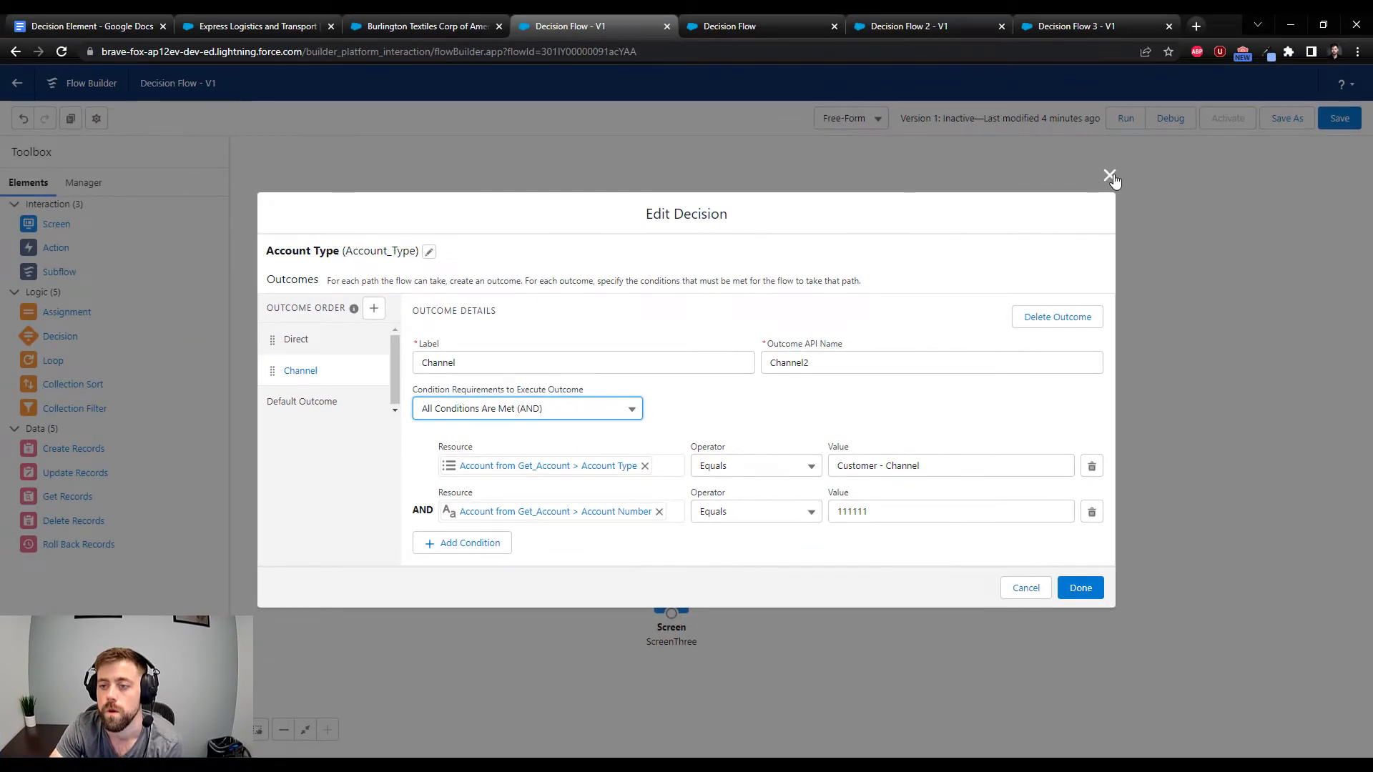
{"action": "left_click", "coordinate": [1290, 94]}
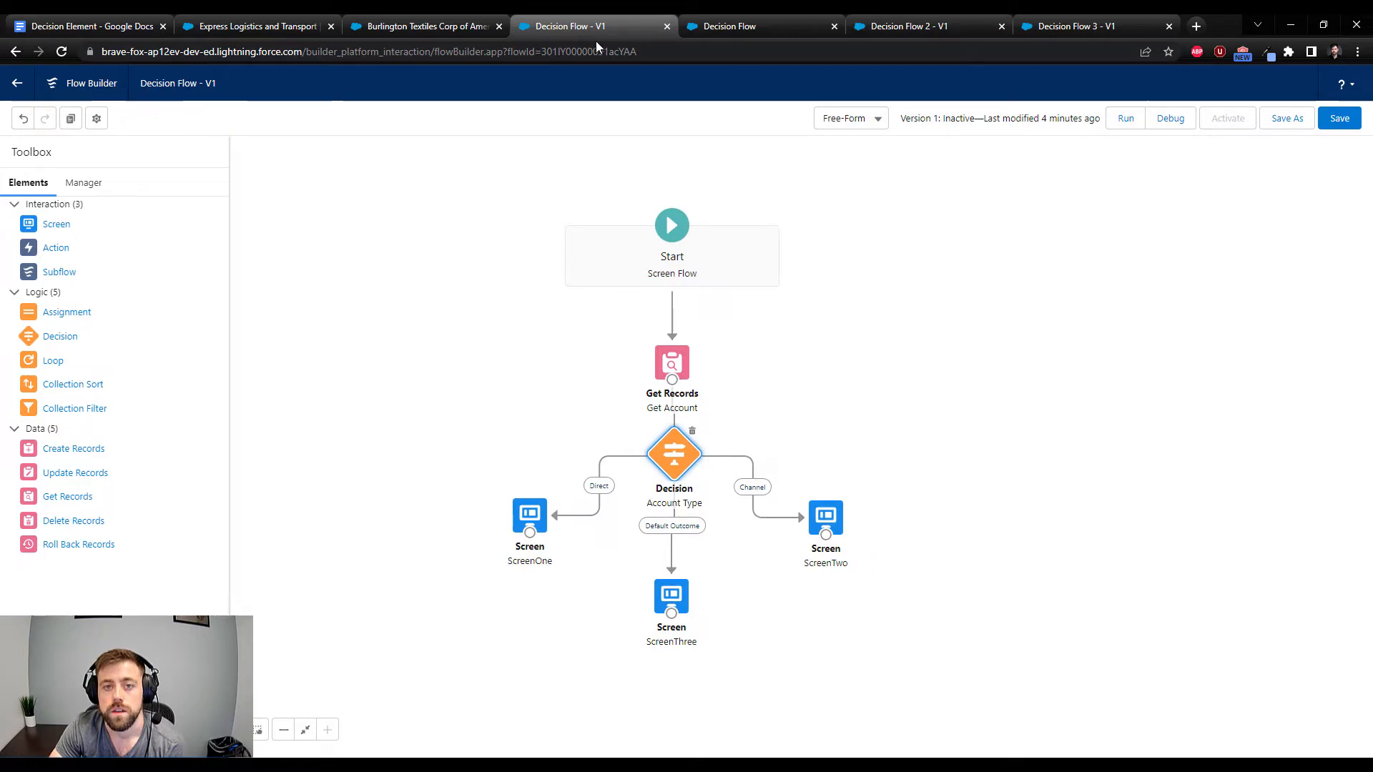
Close the debug run and review the Get Related Opportunity element's AccountId and StageName filters in Decision Flow 2, cancelling without changes
{"action": "left_click", "coordinate": [834, 25]}
{"action": "key", "text": "ctrl+Tab"}
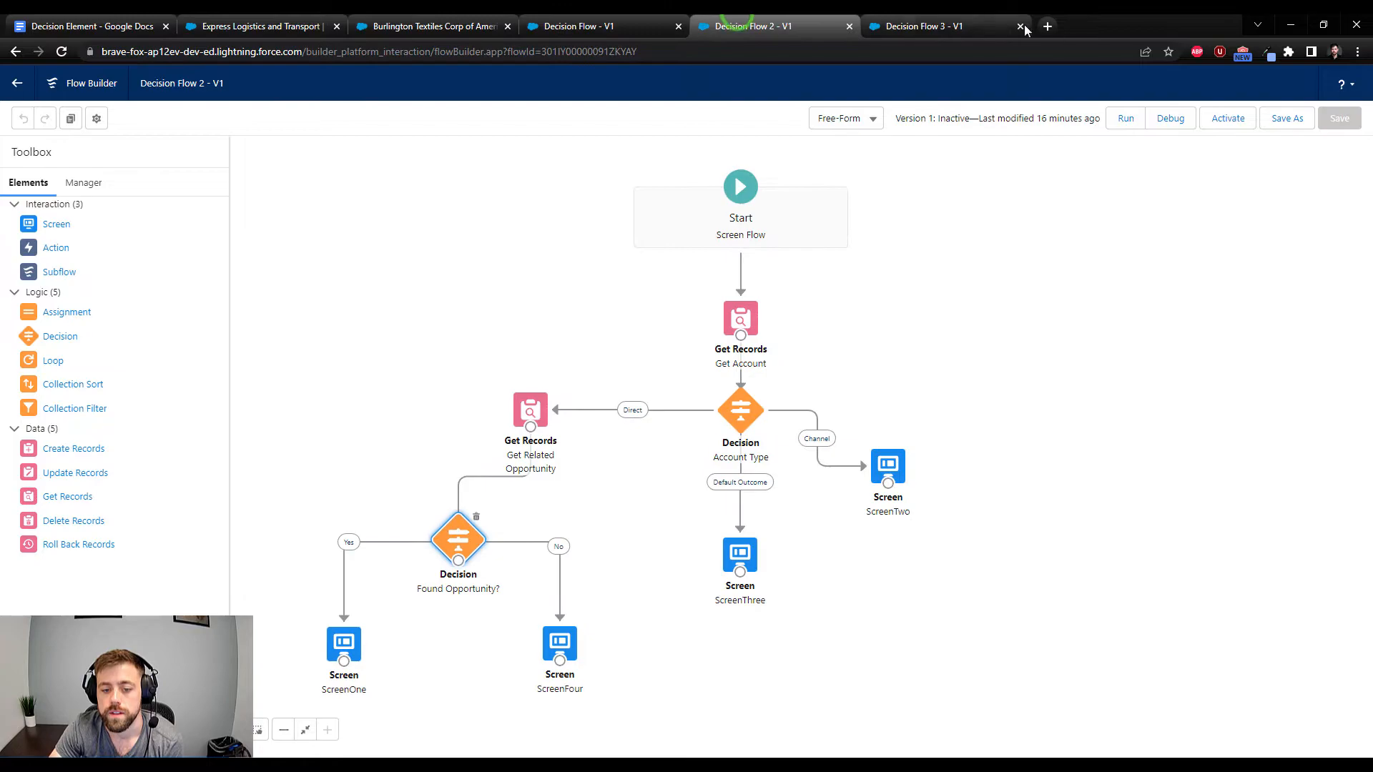
{"action": "left_click_drag", "start_coordinate": [662, 515], "coordinate": [680, 514]}
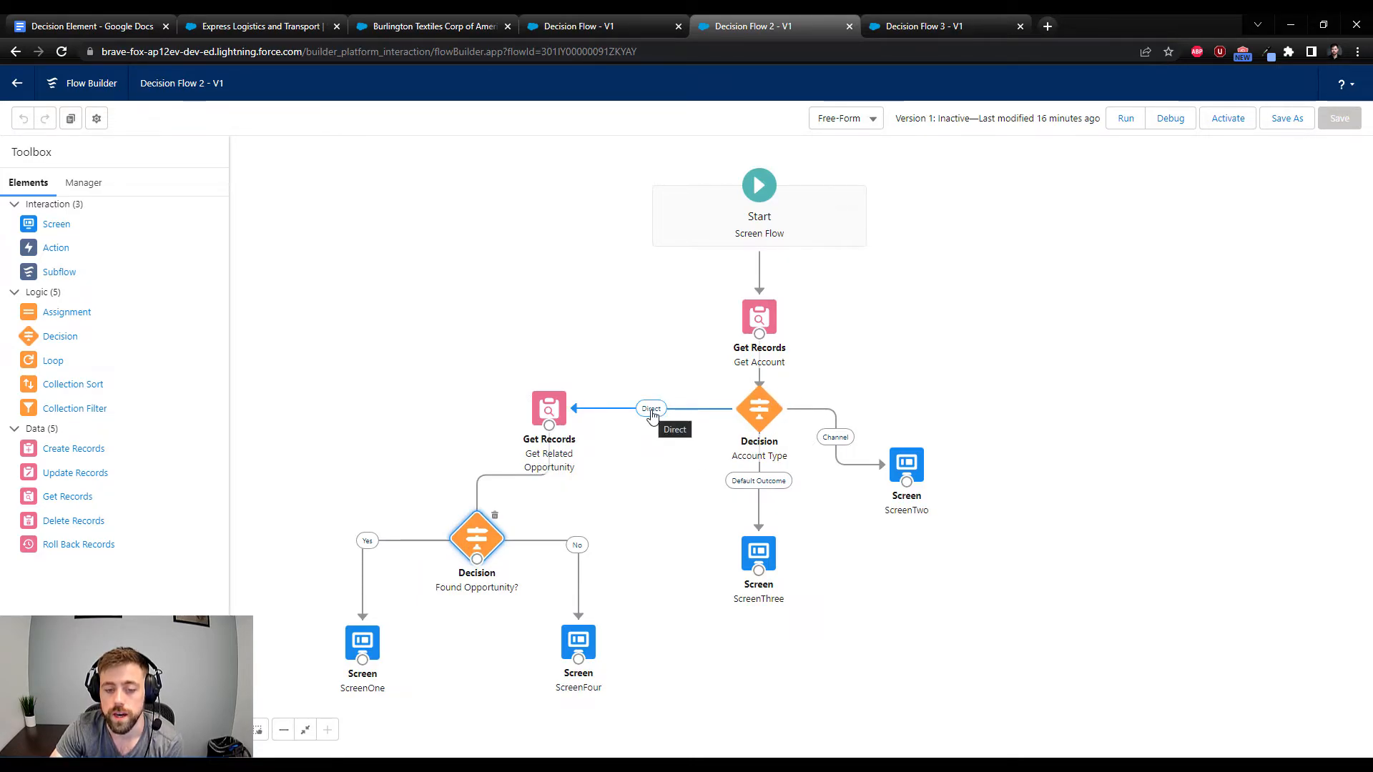
{"action": "double_click", "coordinate": [547, 409]}
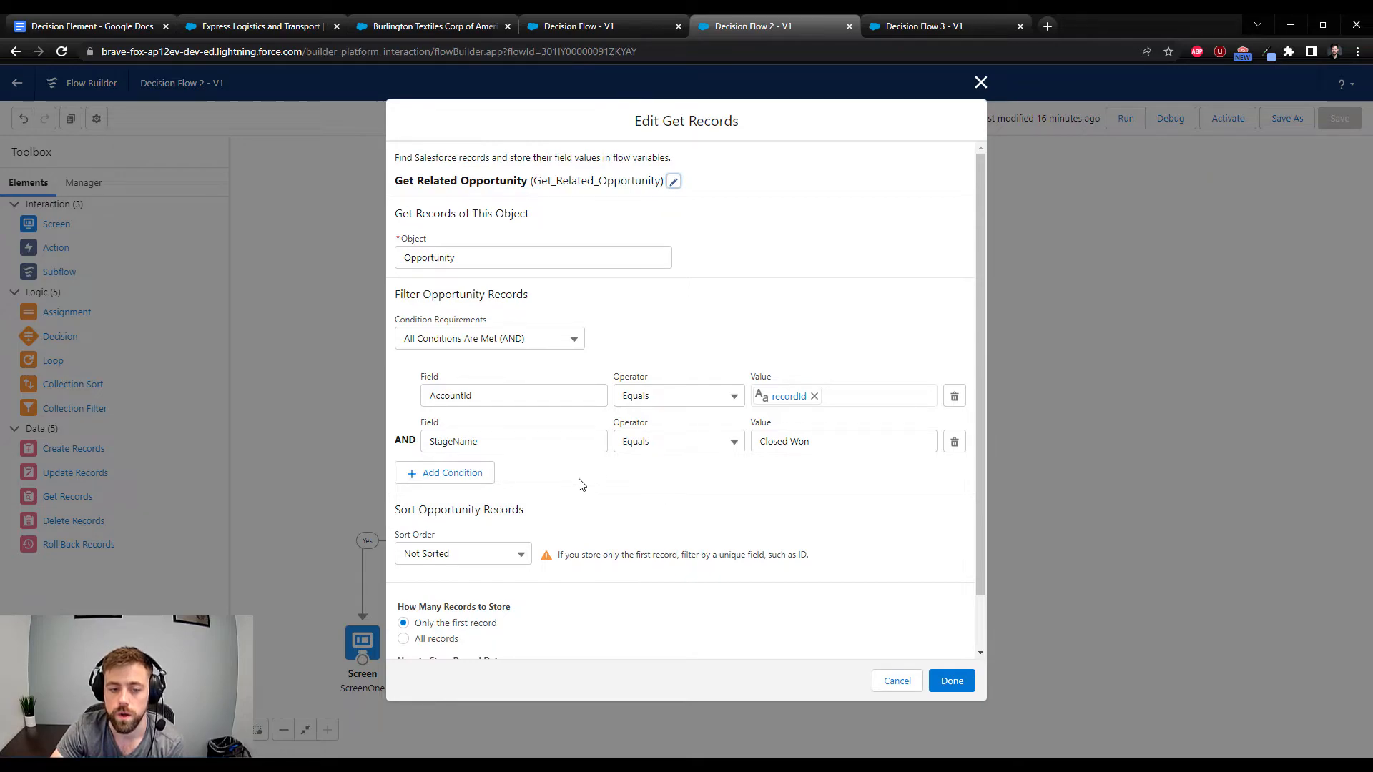
{"action": "left_click", "coordinate": [502, 443]}
{"action": "double_click", "coordinate": [500, 442]}
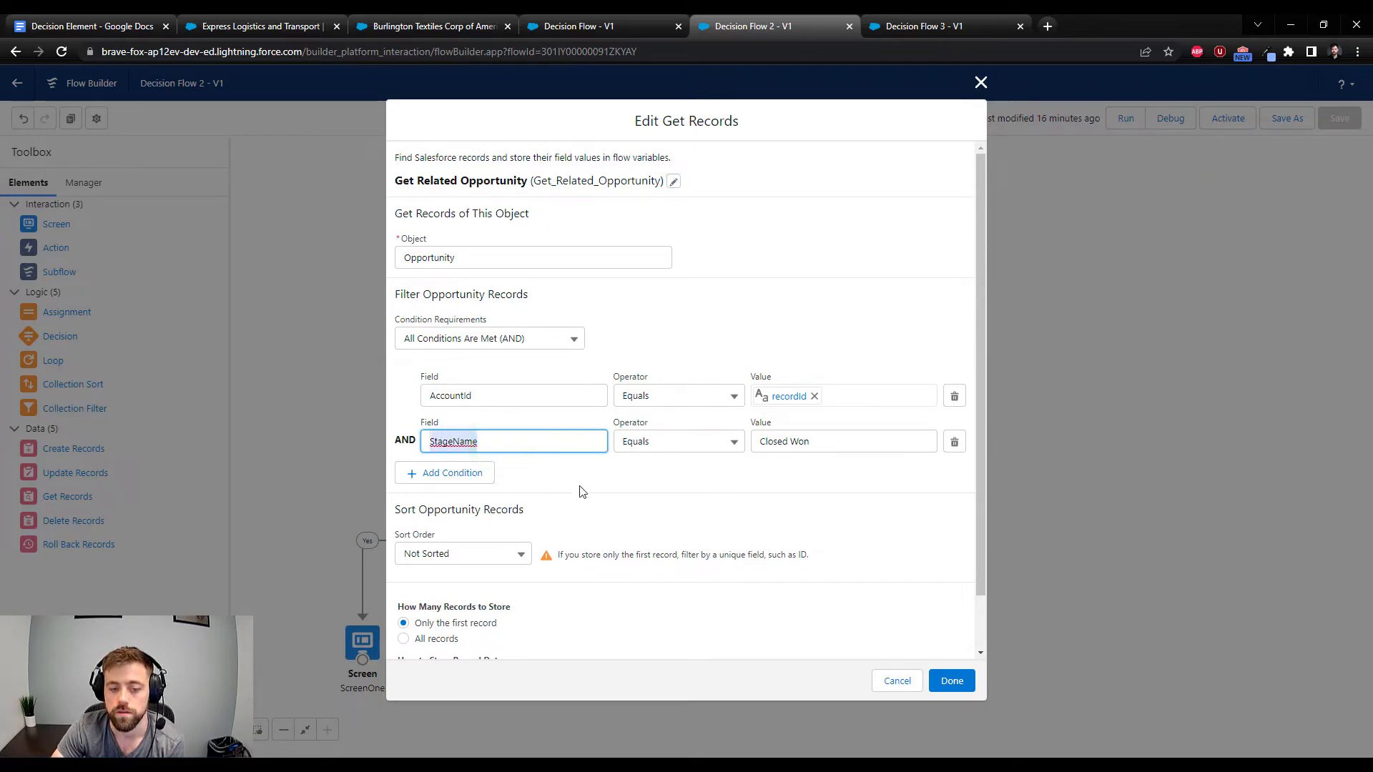
{"action": "left_click", "coordinate": [629, 499]}
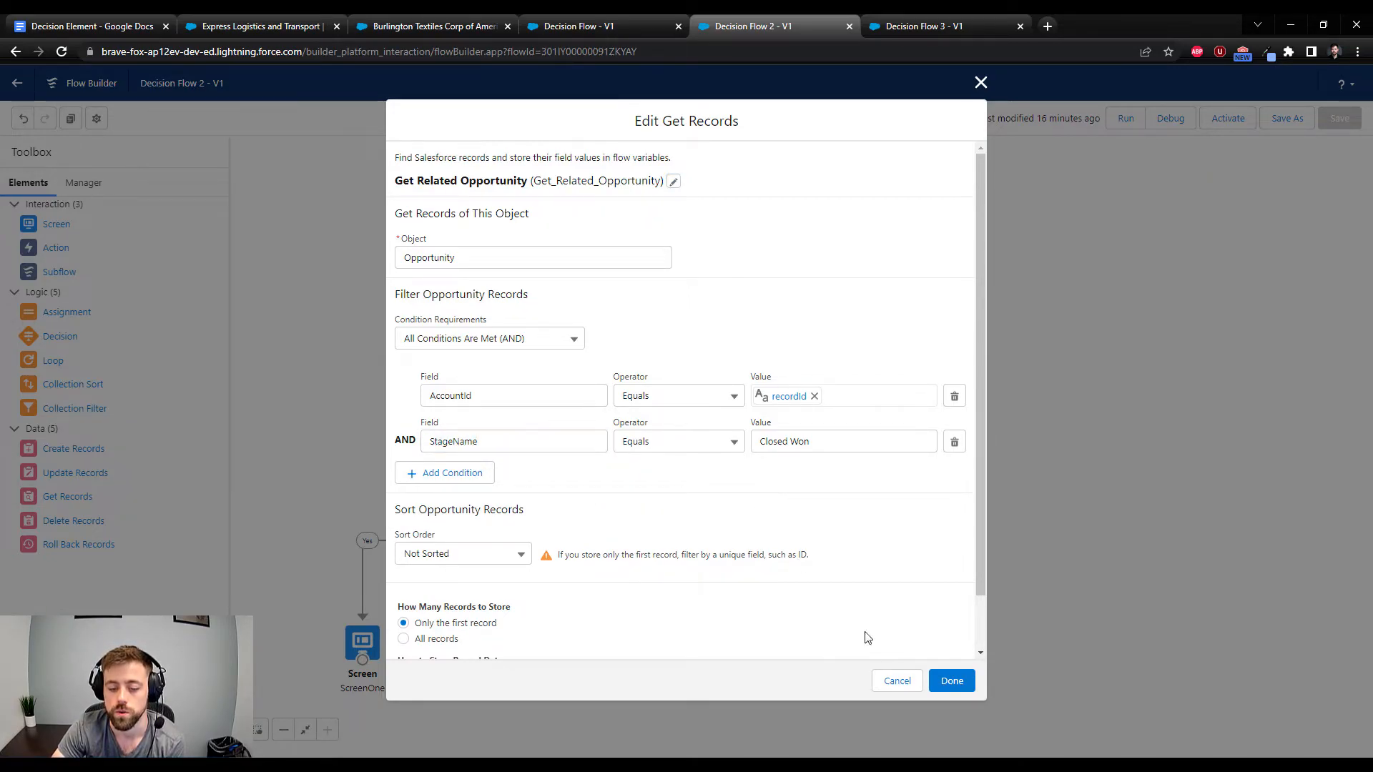
{"action": "left_click", "coordinate": [896, 679]}
Set the Express Logistics and Transport account's Type to Customer - Direct and save the record
{"action": "left_click", "coordinate": [238, 27]}
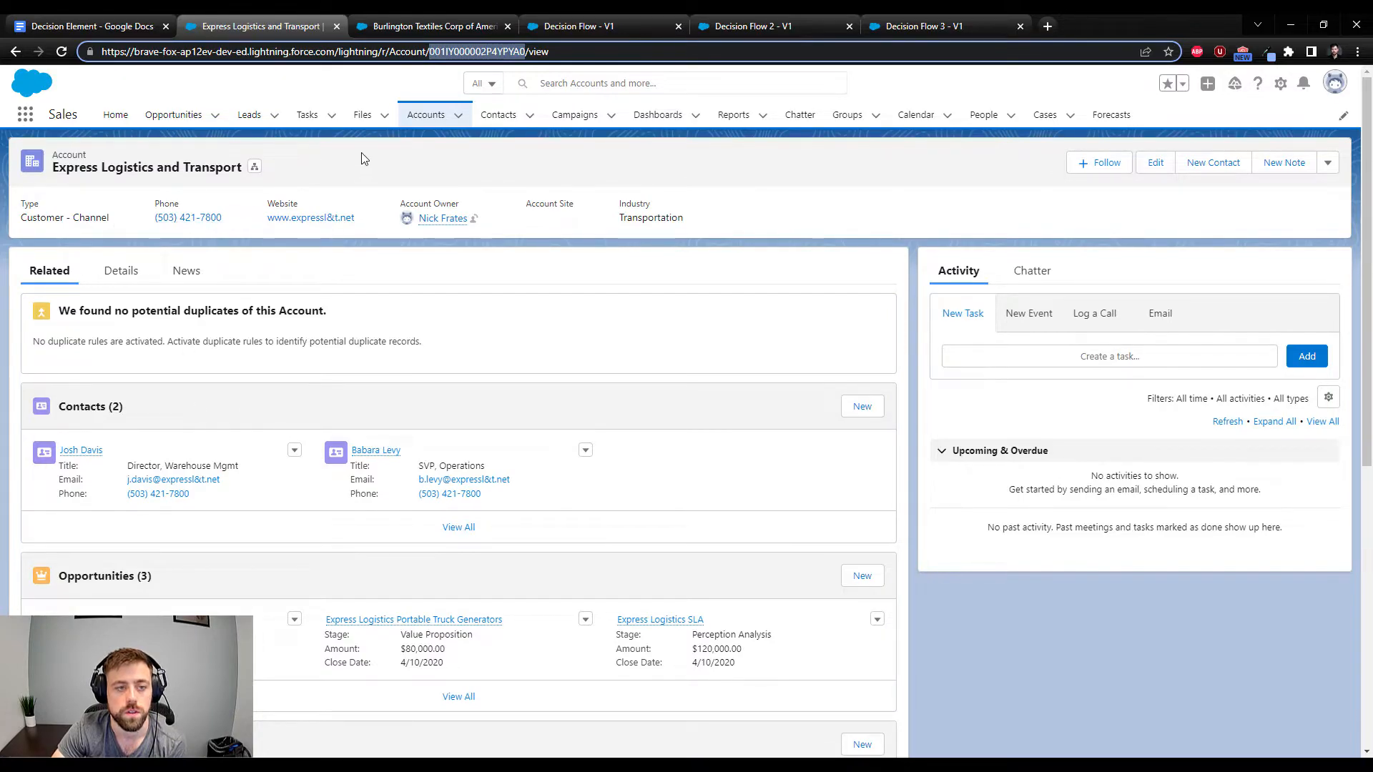
{"action": "left_click", "coordinate": [120, 271]}
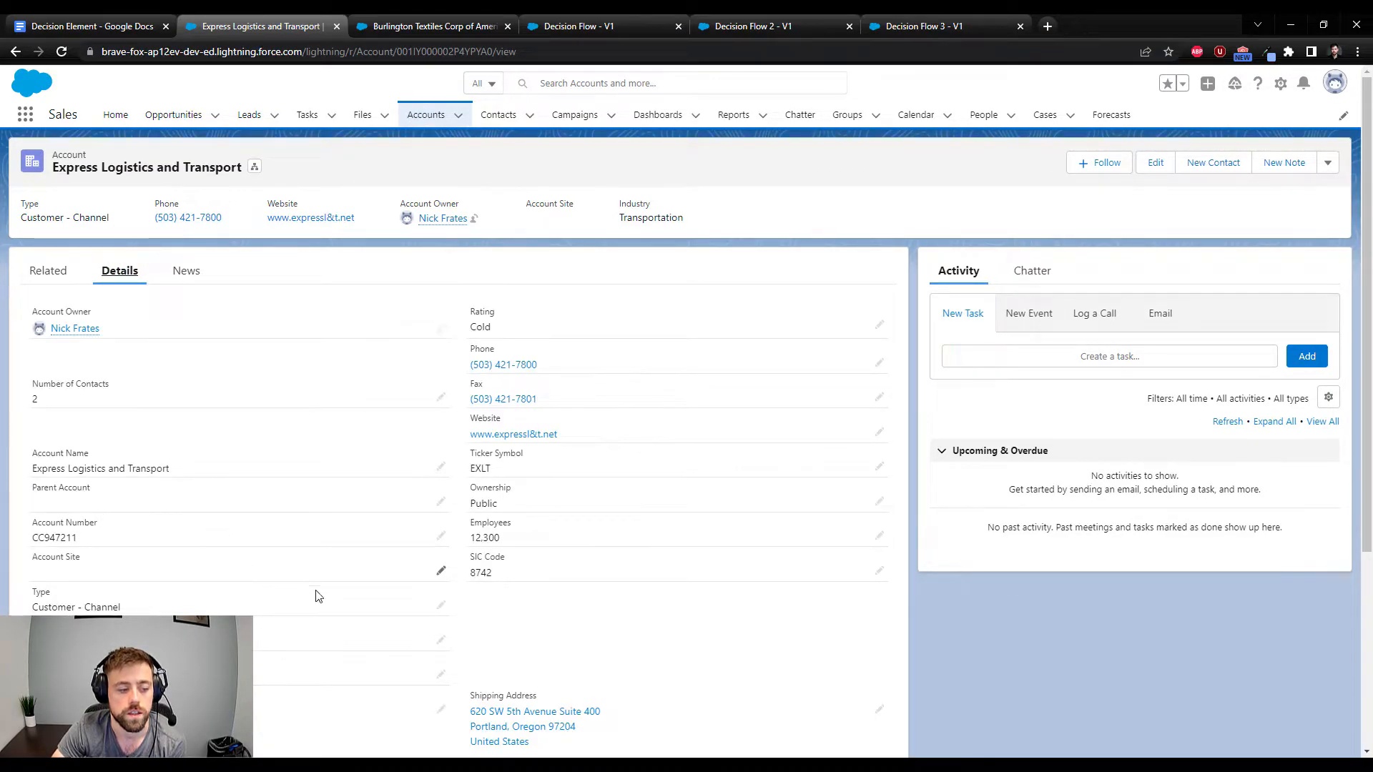
{"action": "left_click", "coordinate": [438, 605]}
{"action": "left_click", "coordinate": [423, 614]}
{"action": "left_click", "coordinate": [116, 460]}
{"action": "left_click", "coordinate": [486, 735]}
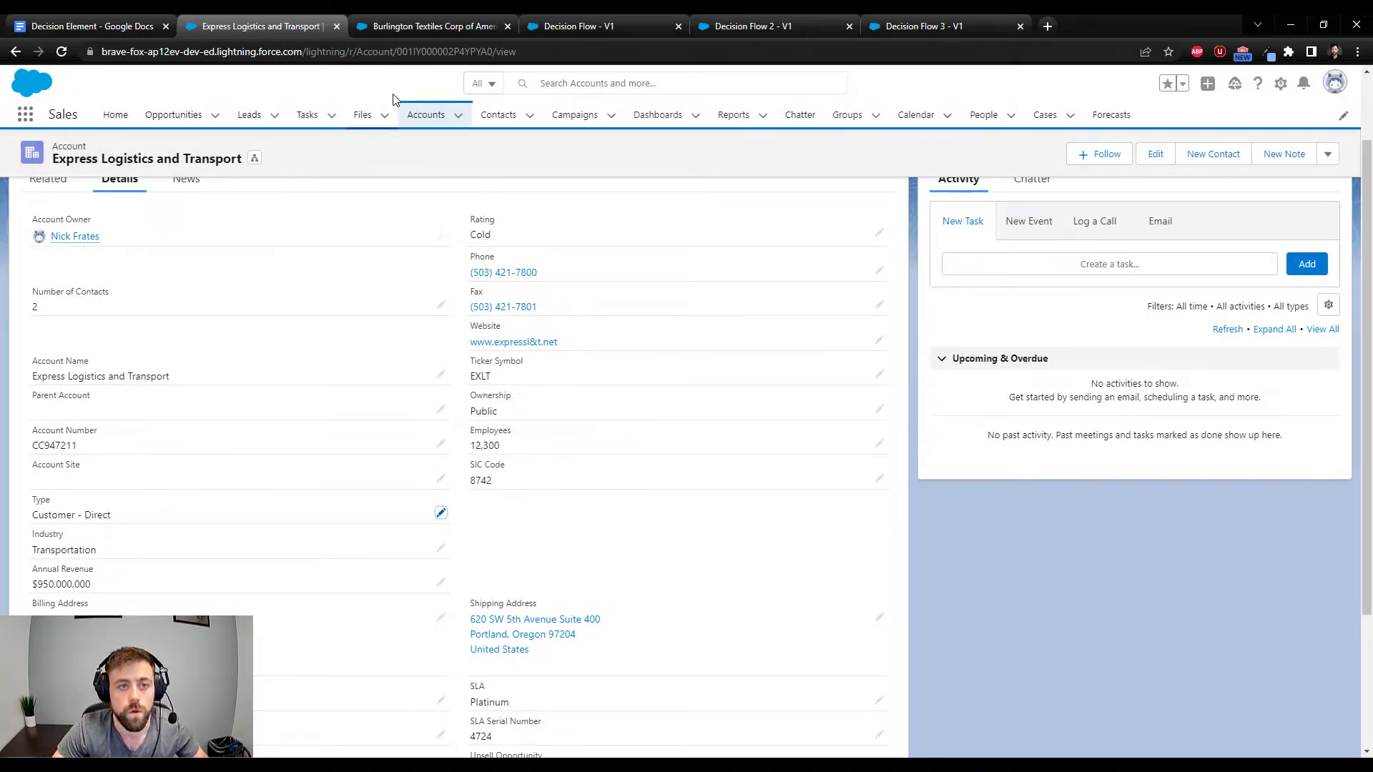
Copy the Express Logistics and Transport account's record ID and review Decision Flow 2's Get Account filter and the Account Type decision's Direct outcome
{"action": "double_click", "coordinate": [431, 48]}
{"action": "key", "text": "ctrl+c"}
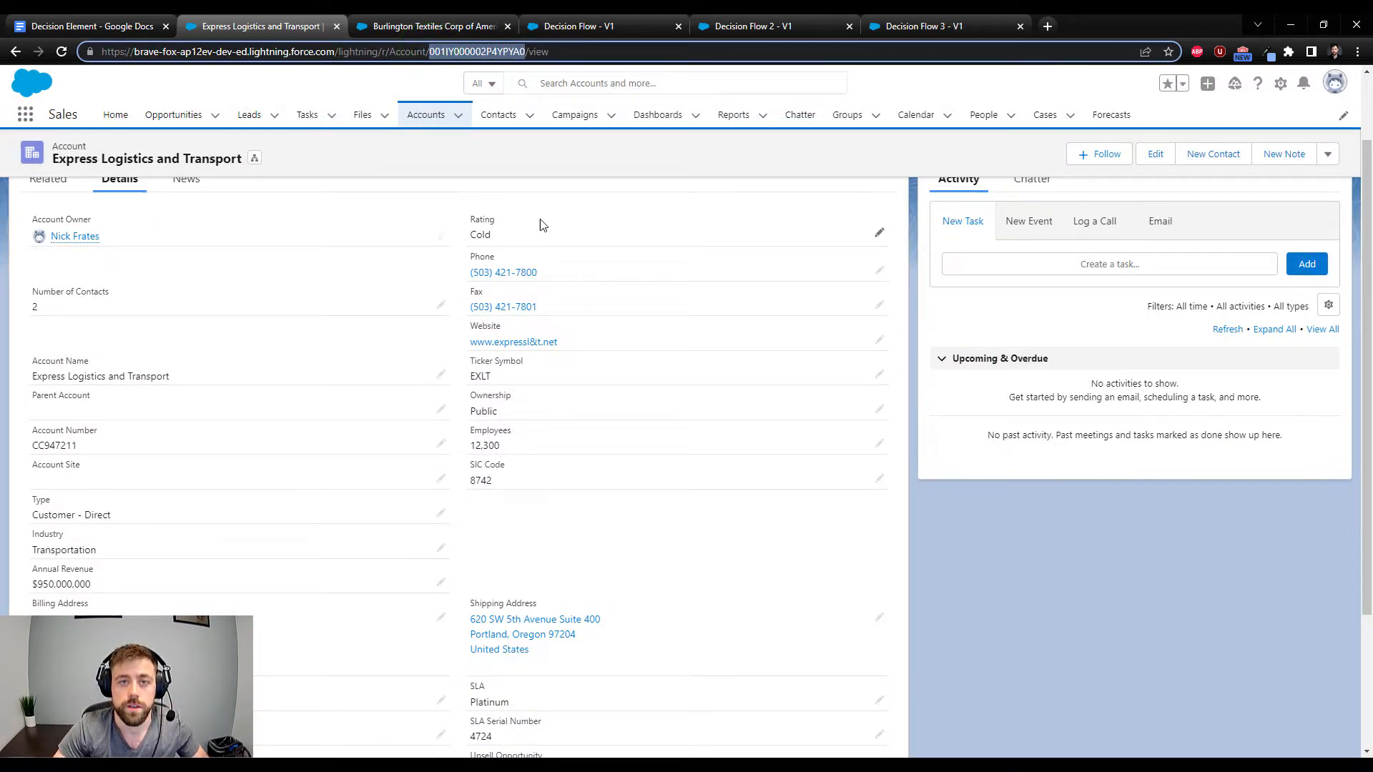
{"action": "left_click", "coordinate": [751, 42]}
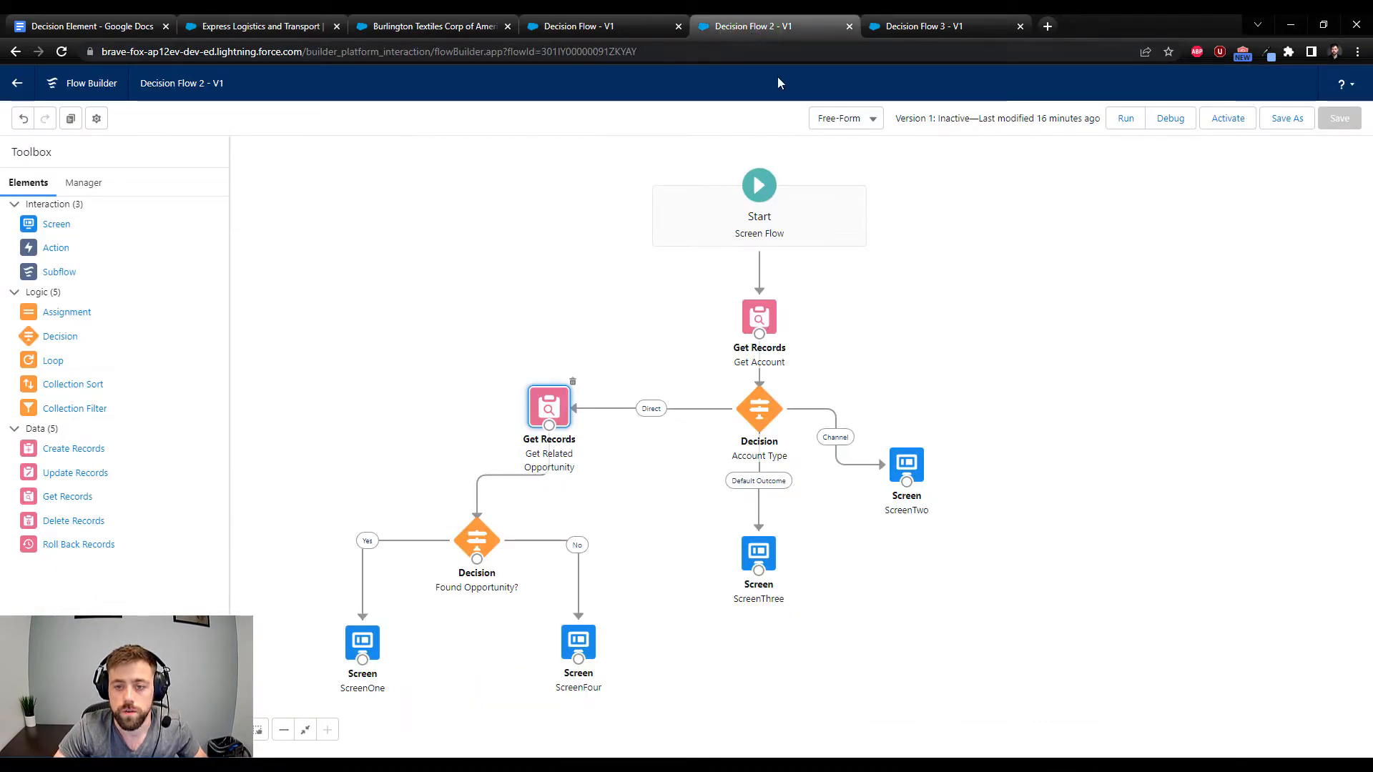
{"action": "double_click", "coordinate": [759, 323]}
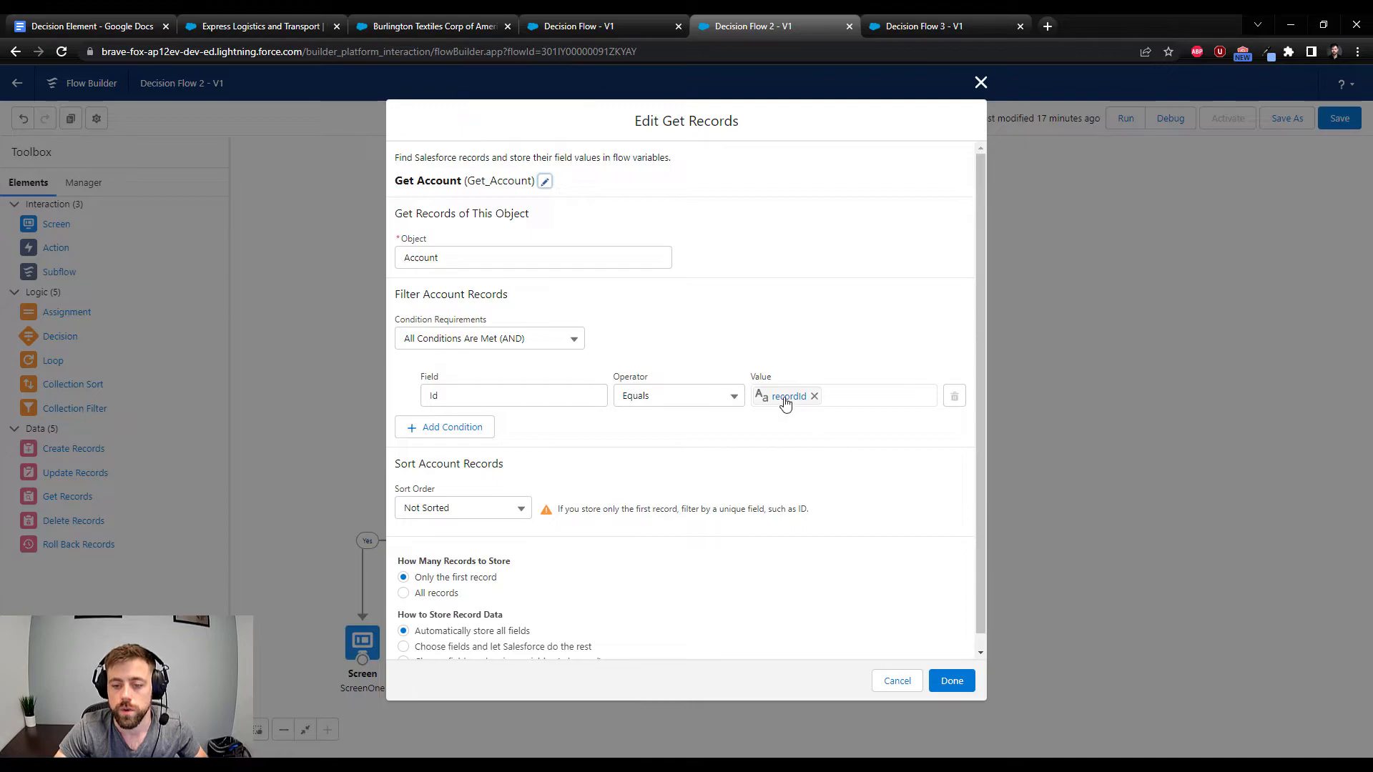
{"action": "left_click", "coordinate": [960, 686]}
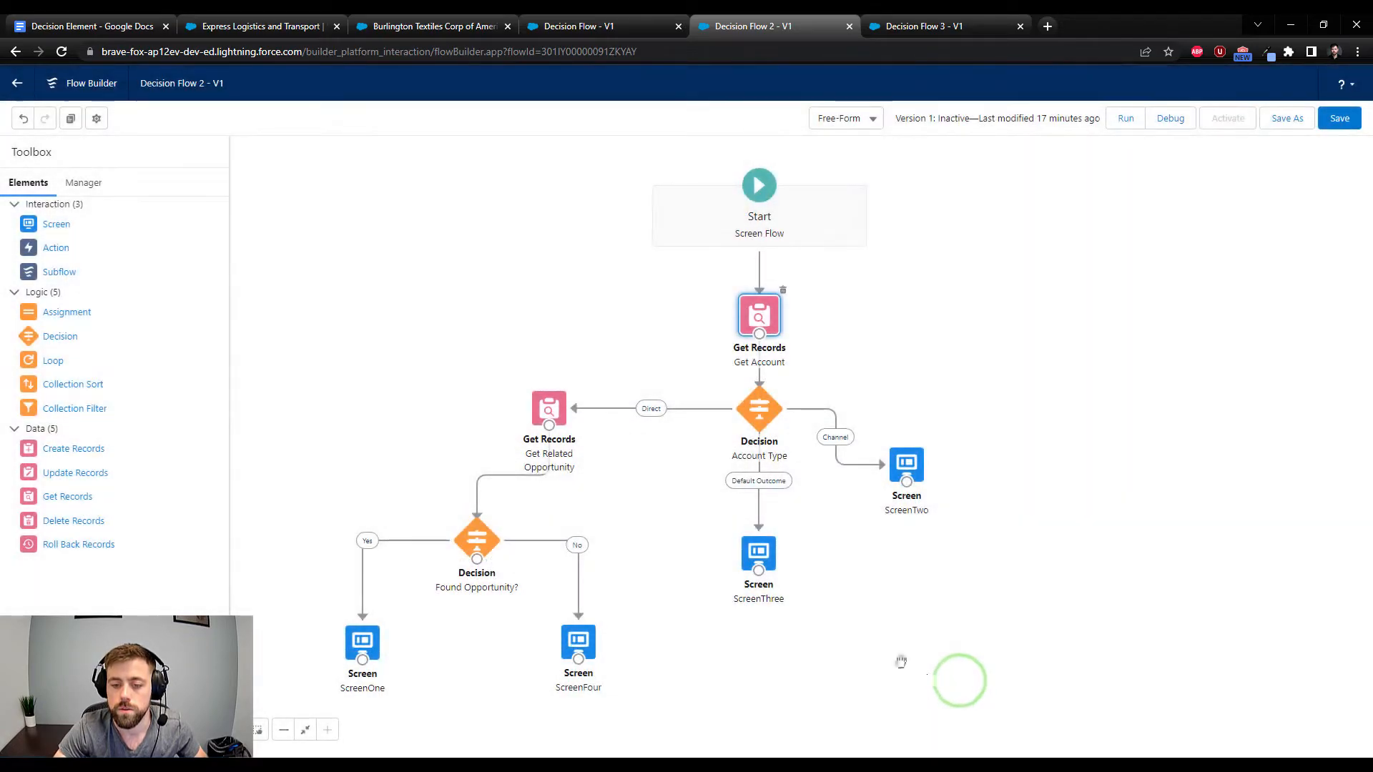
{"action": "double_click", "coordinate": [759, 415]}
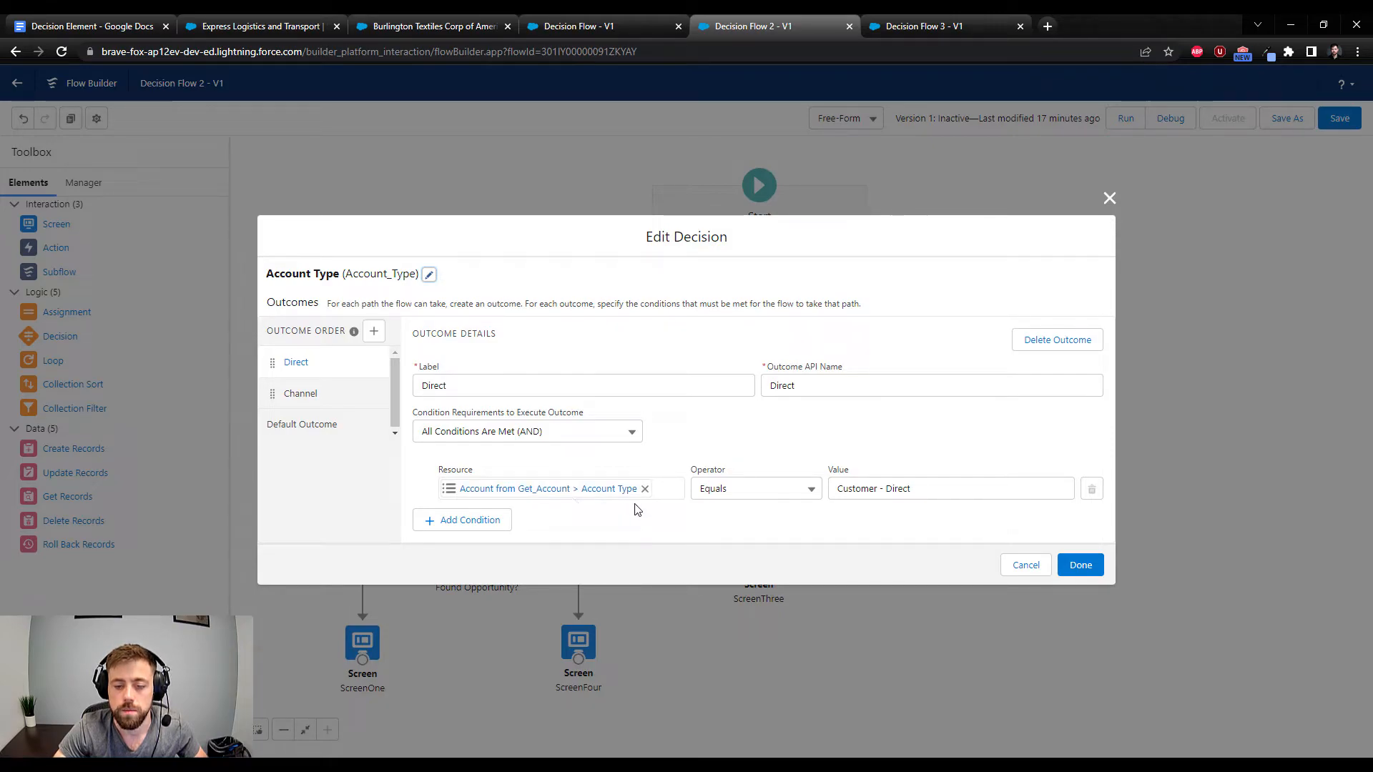
{"action": "left_click", "coordinate": [1080, 565]}
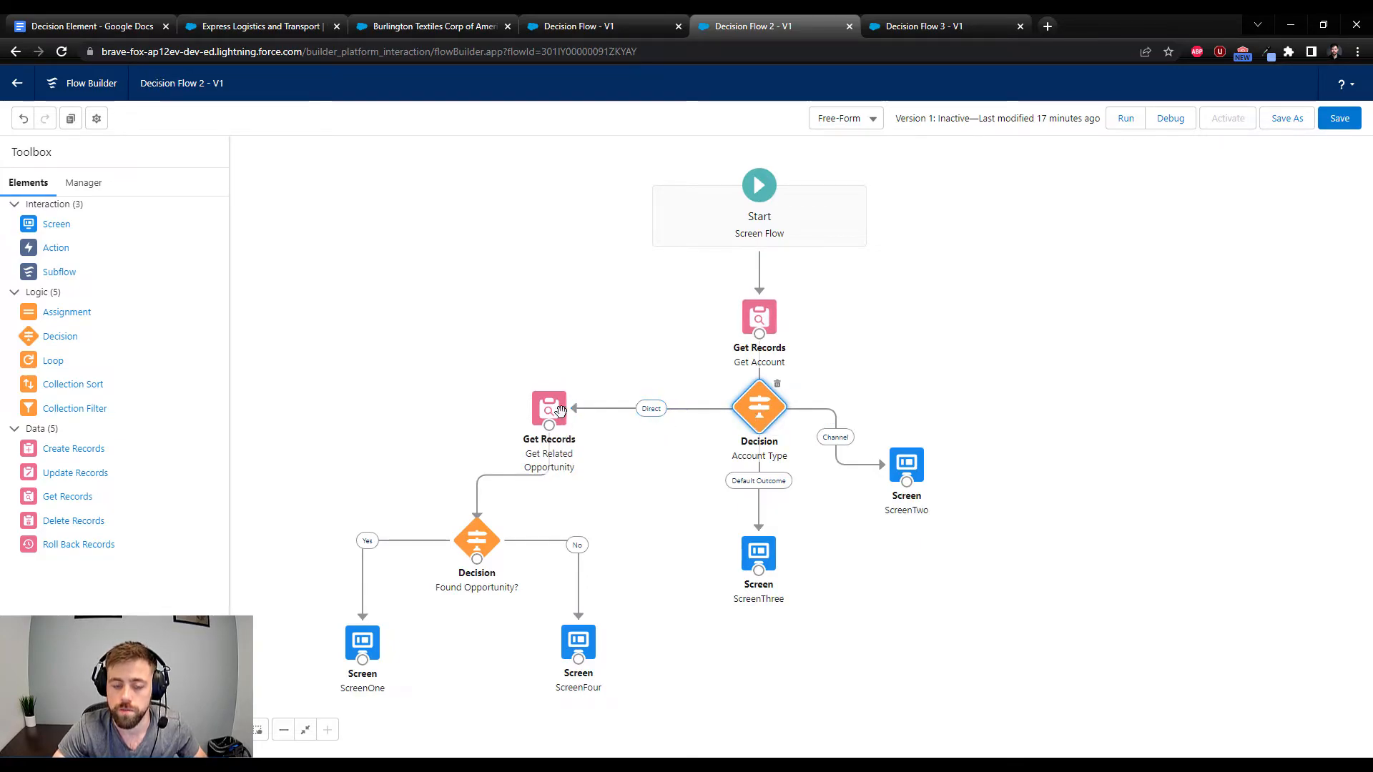
Review the Get Related Opportunity filters and the Yes outcome's condition in the Found Opportunity? decision
{"action": "double_click", "coordinate": [548, 411]}
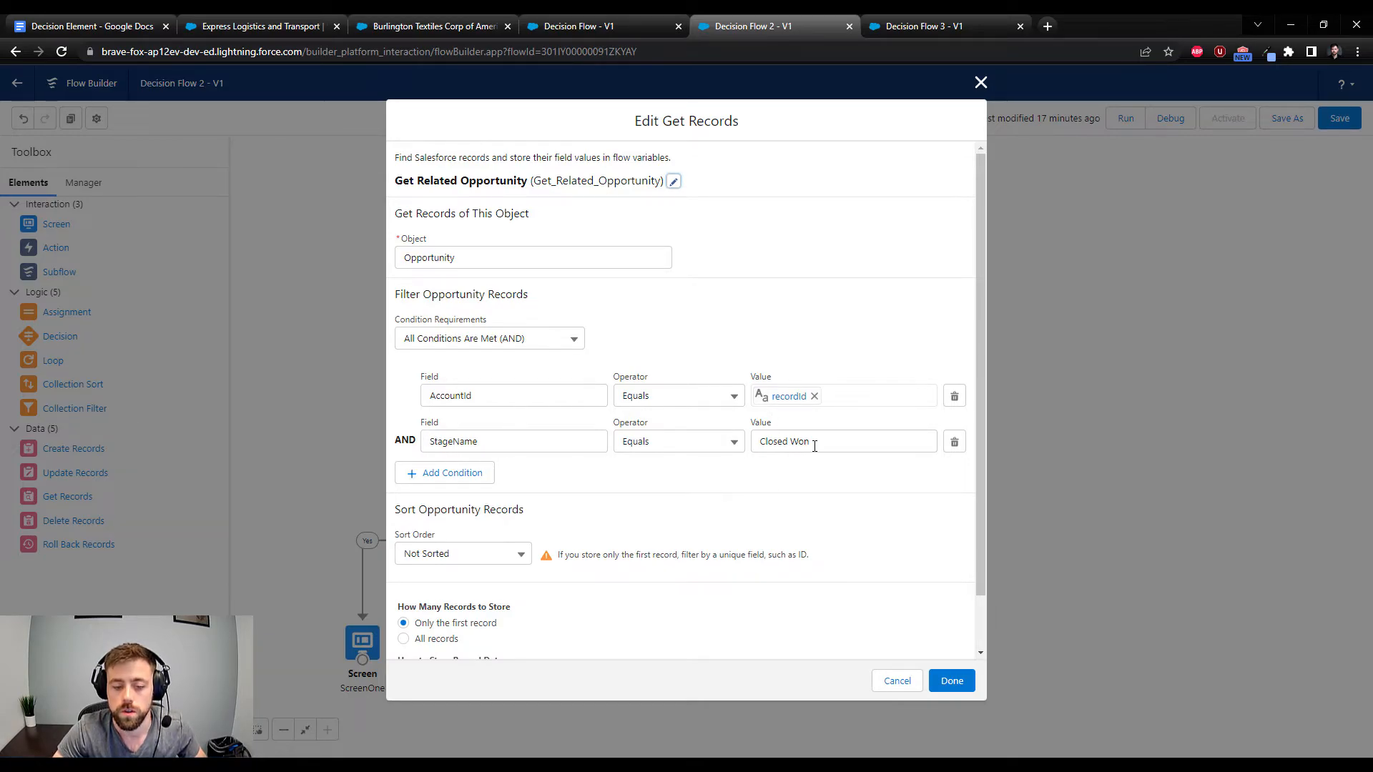
{"action": "left_click", "coordinate": [952, 681]}
{"action": "left_click_drag", "start_coordinate": [422, 414], "coordinate": [582, 270]}
{"action": "double_click", "coordinate": [607, 409]}
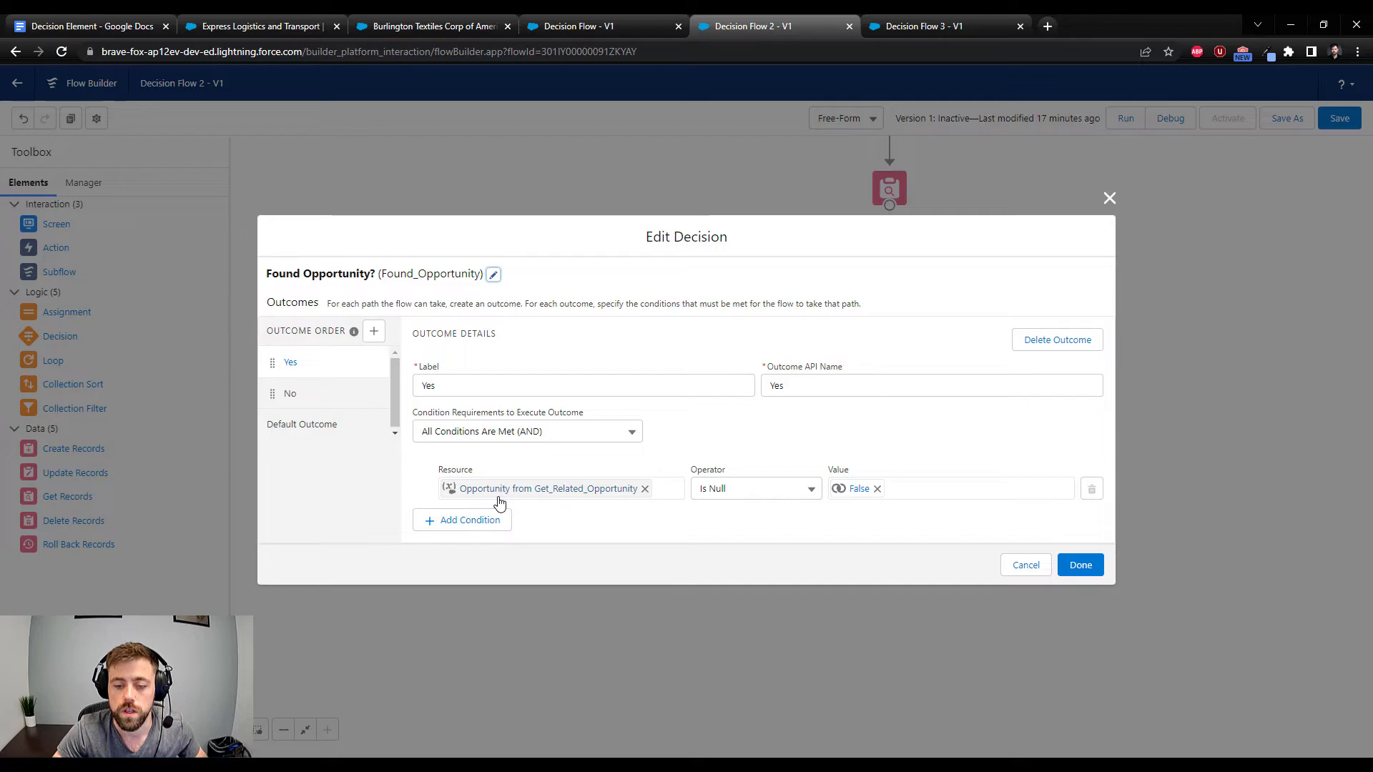
{"action": "left_click", "coordinate": [1073, 565]}
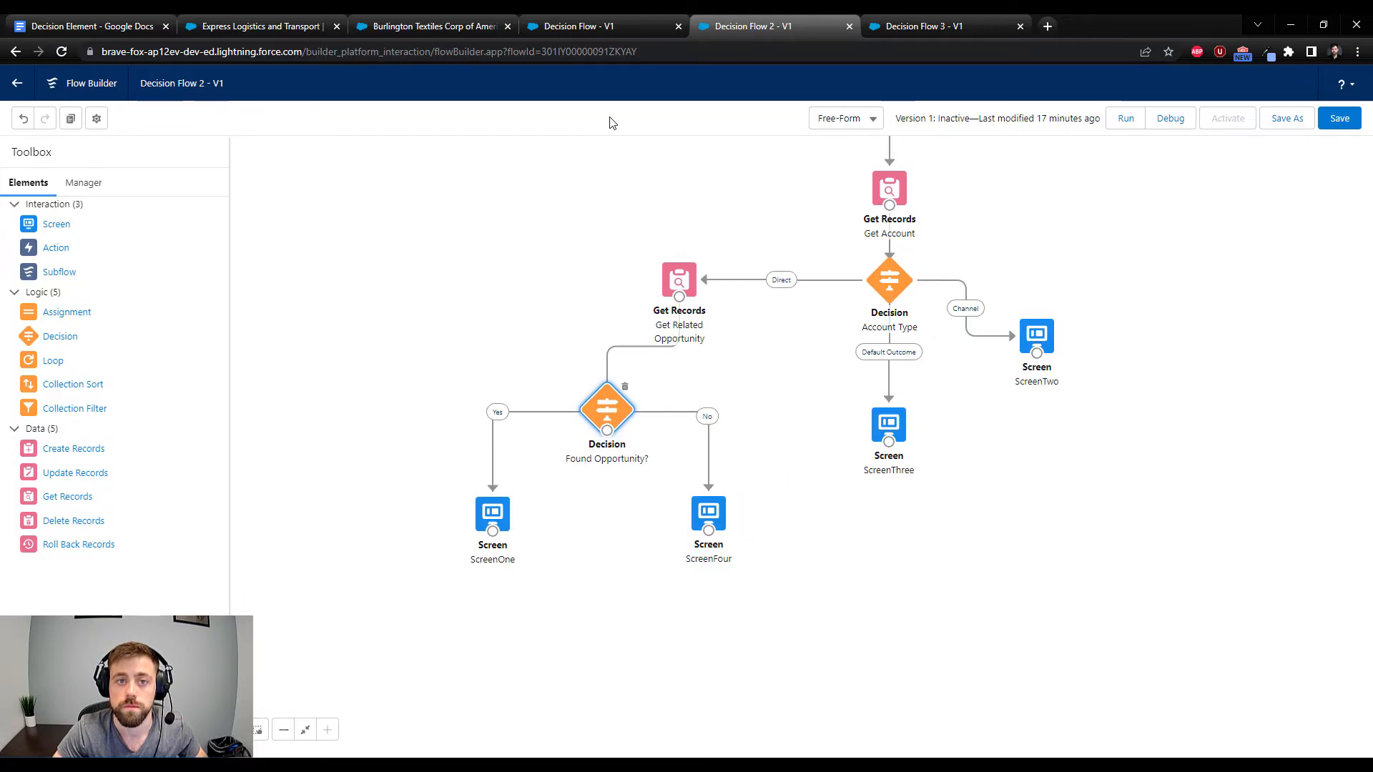
Debug Decision Flow 2 with the copied Express Logistics and Transport account ID as the recordId input
{"action": "left_click", "coordinate": [1171, 118]}
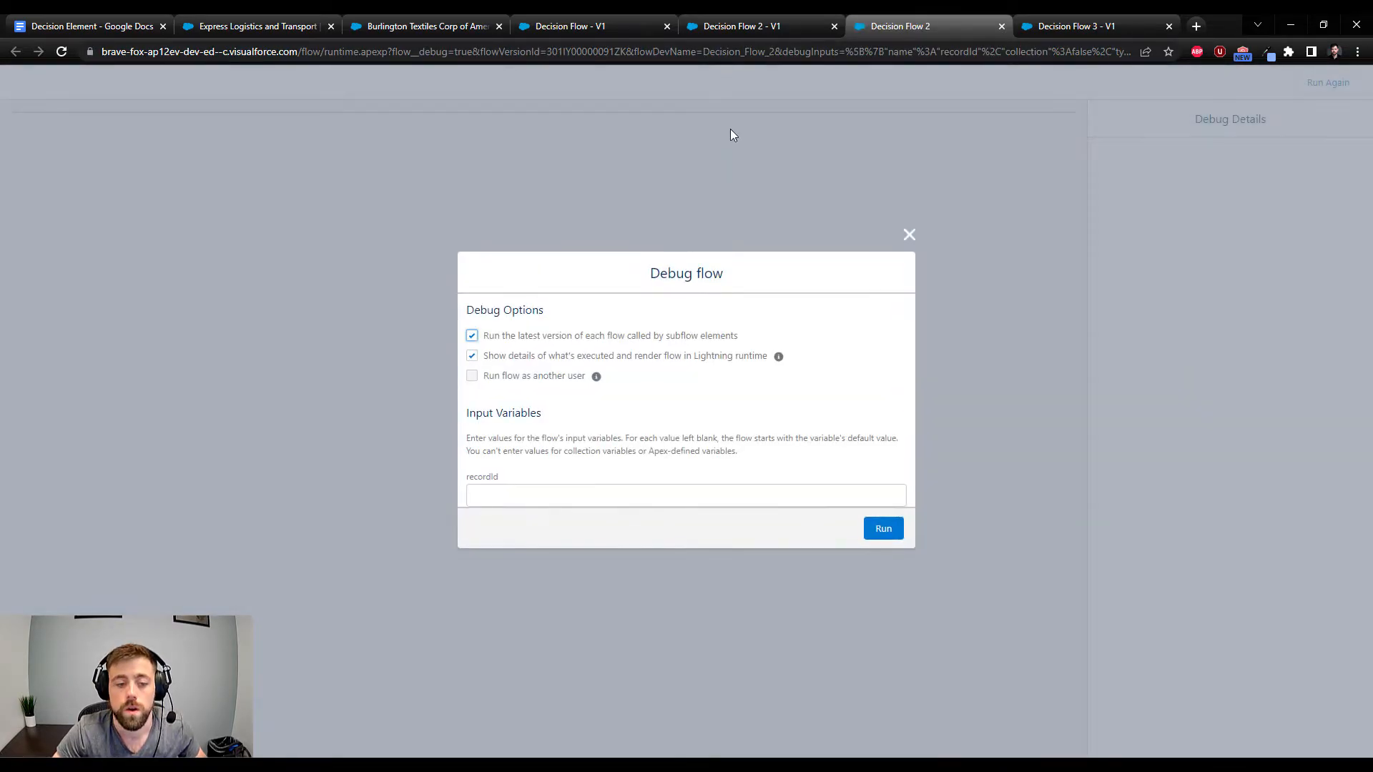
{"action": "left_click", "coordinate": [551, 488]}
{"action": "key", "text": "ctrl+v"}
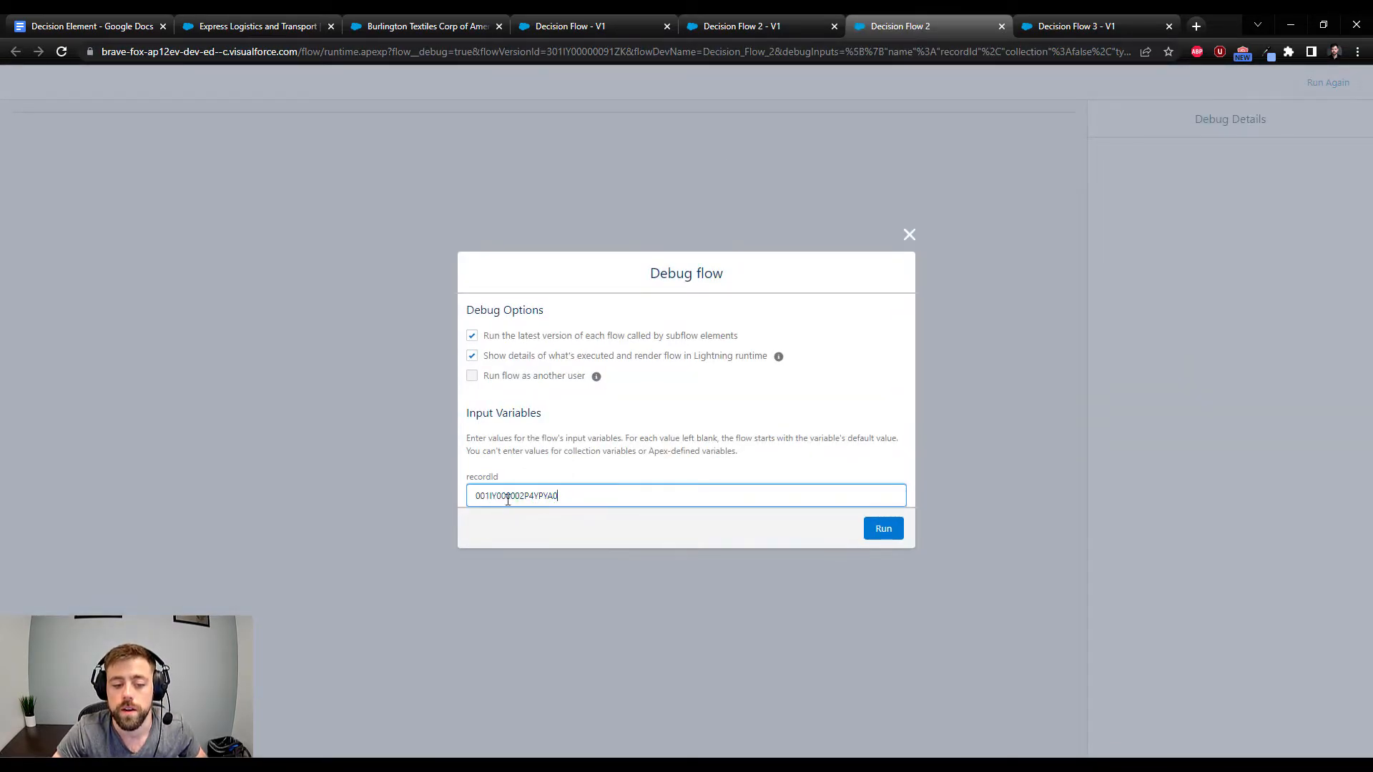
{"action": "left_click", "coordinate": [879, 532]}
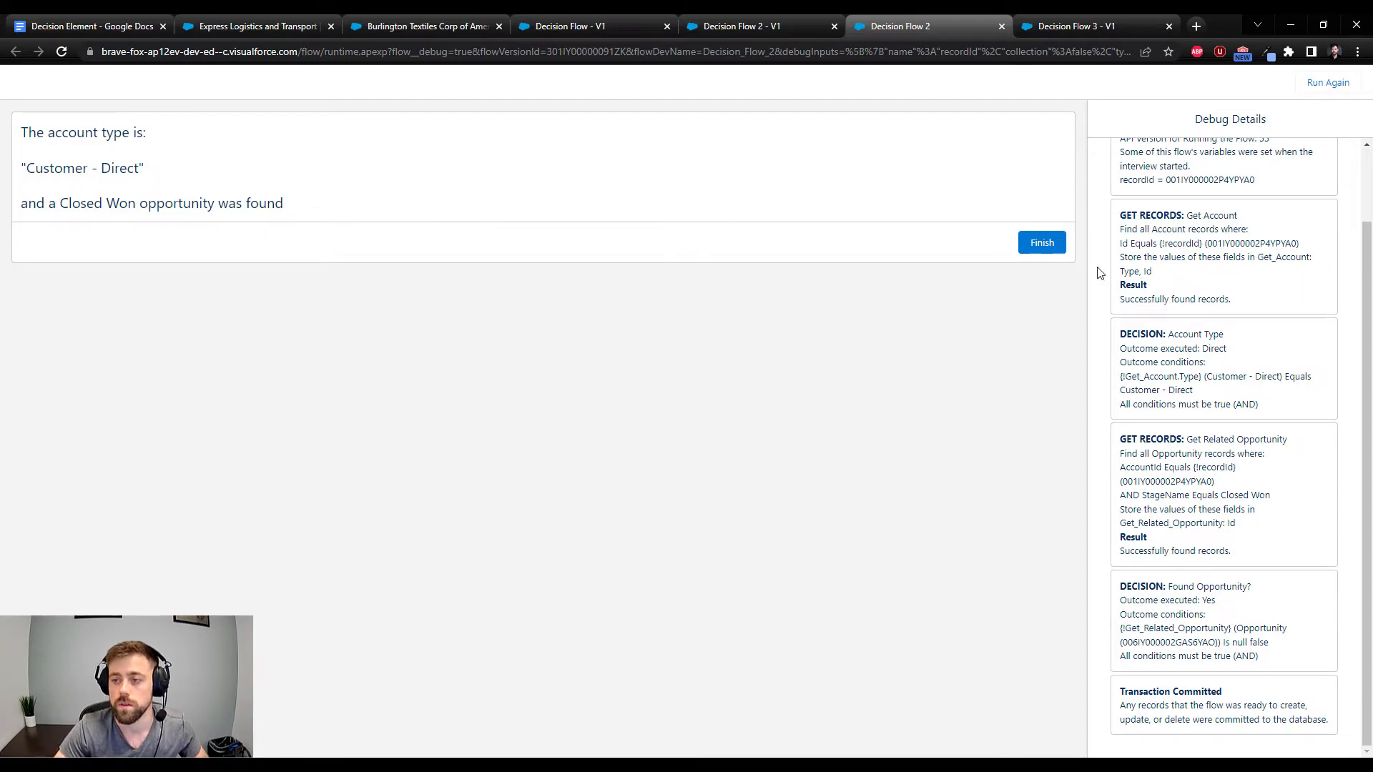
Examine the debug details for Get Account, the Account Type decision, Get Related Opportunity and the Found Opportunity? decision
{"action": "scroll", "coordinate": [1230, 358], "scroll_direction": "up", "scroll_amount": 1}
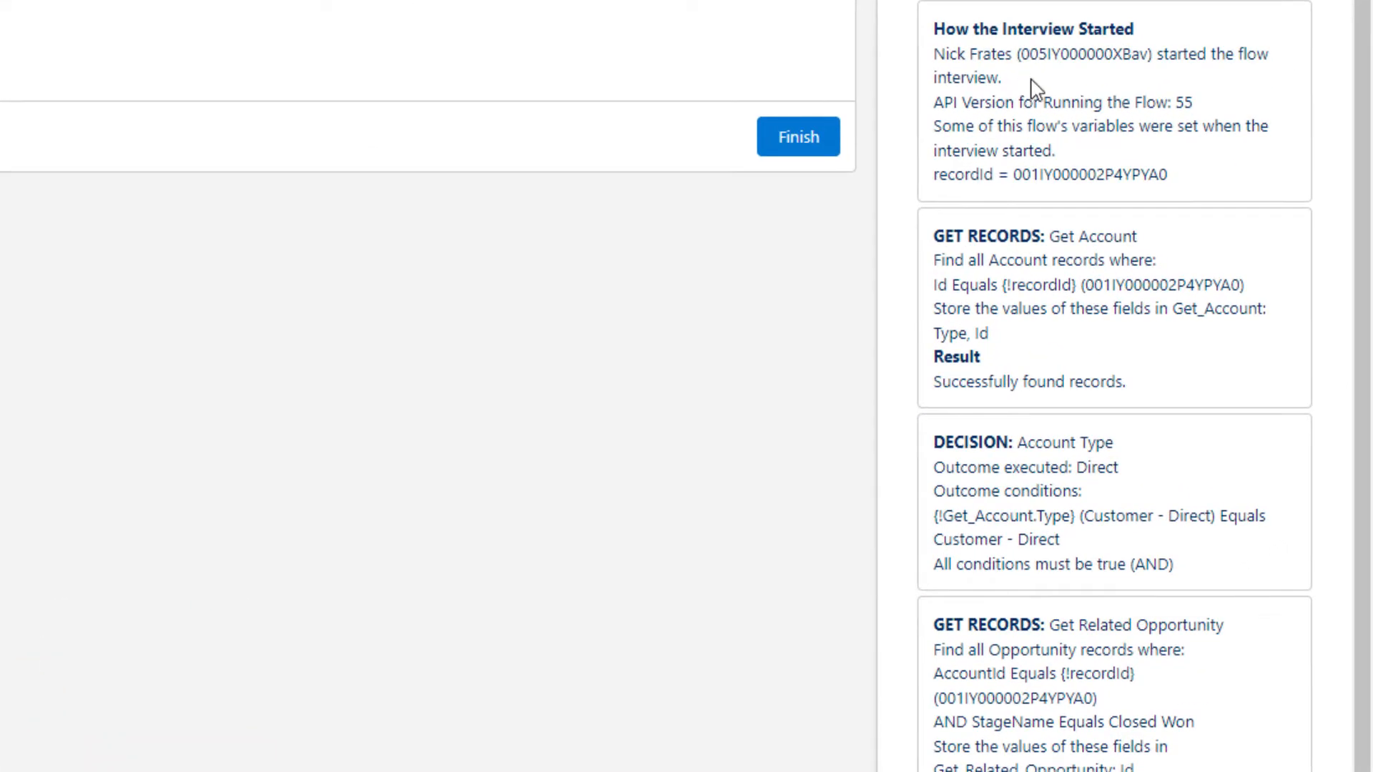
{"action": "scroll", "coordinate": [1035, 89], "scroll_direction": "down", "scroll_amount": 2}
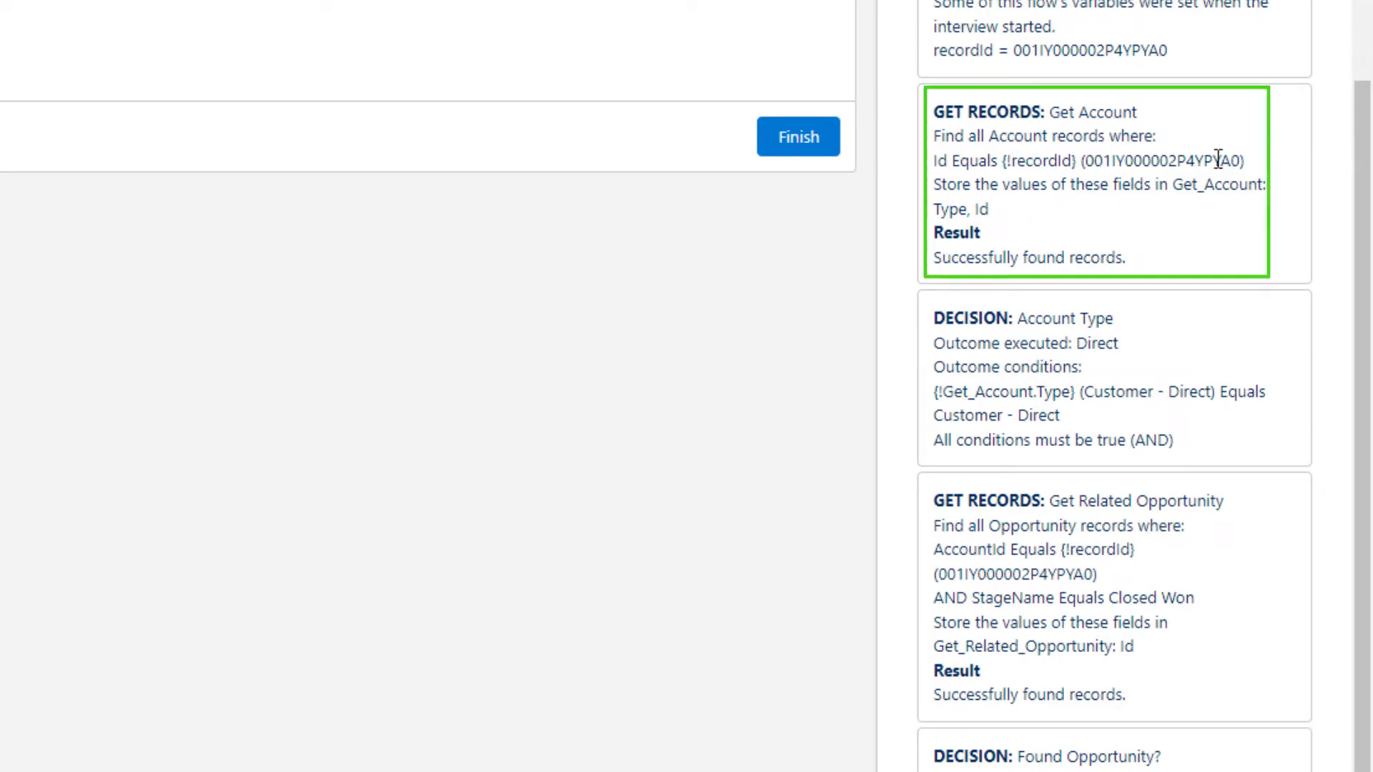
{"action": "scroll", "coordinate": [1225, 156], "scroll_direction": "down", "scroll_amount": 1}
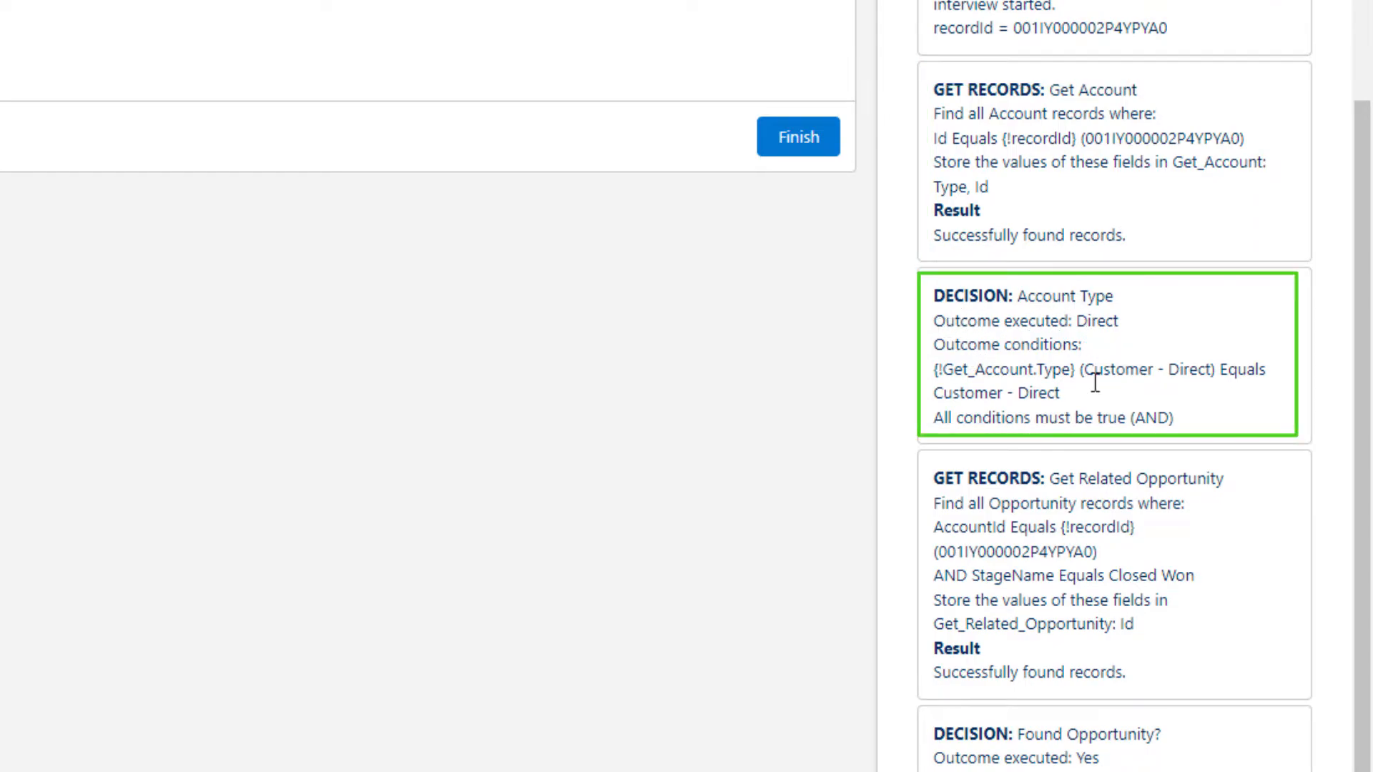
{"action": "left_click_drag", "start_coordinate": [1085, 379], "coordinate": [1215, 372]}
{"action": "left_click_drag", "start_coordinate": [1067, 393], "coordinate": [933, 393]}
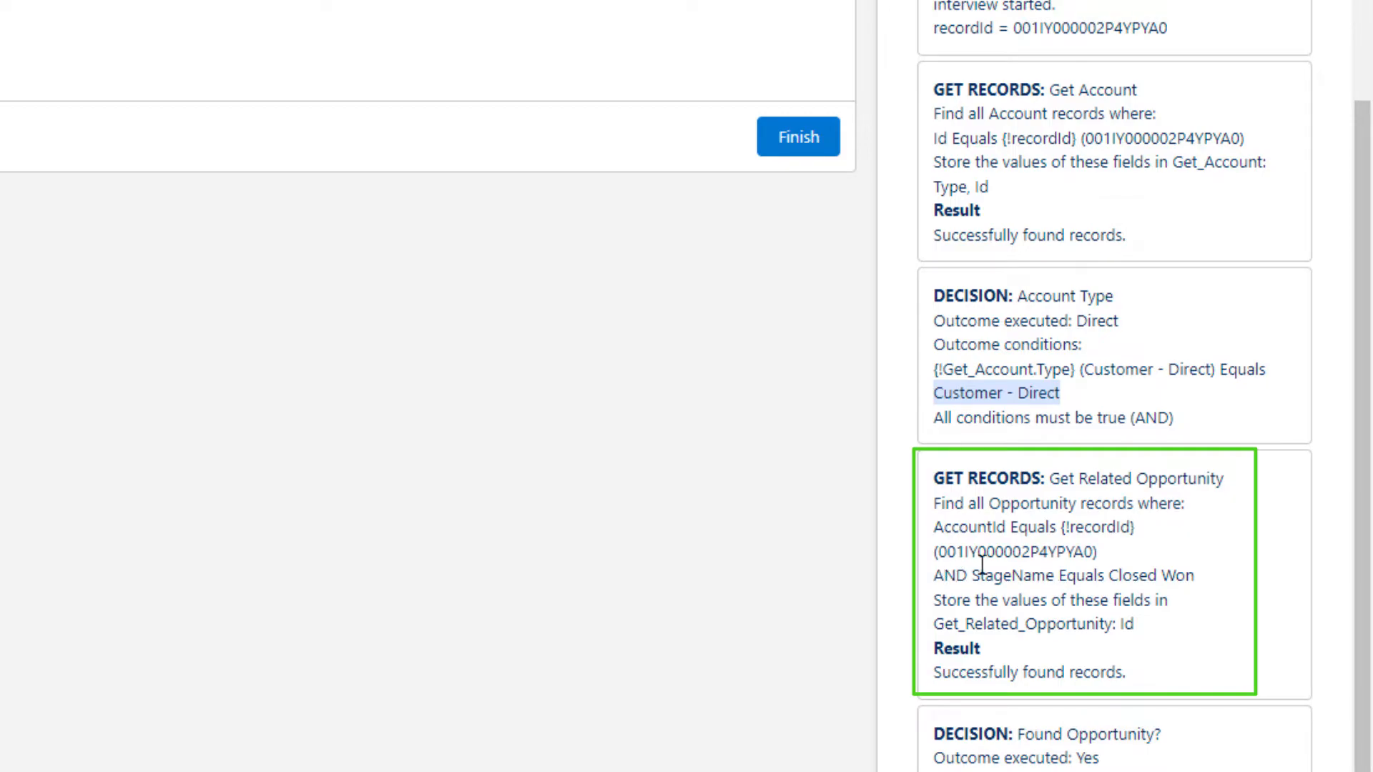
{"action": "left_click_drag", "start_coordinate": [934, 674], "coordinate": [1126, 673]}
{"action": "left_click", "coordinate": [1190, 665]}
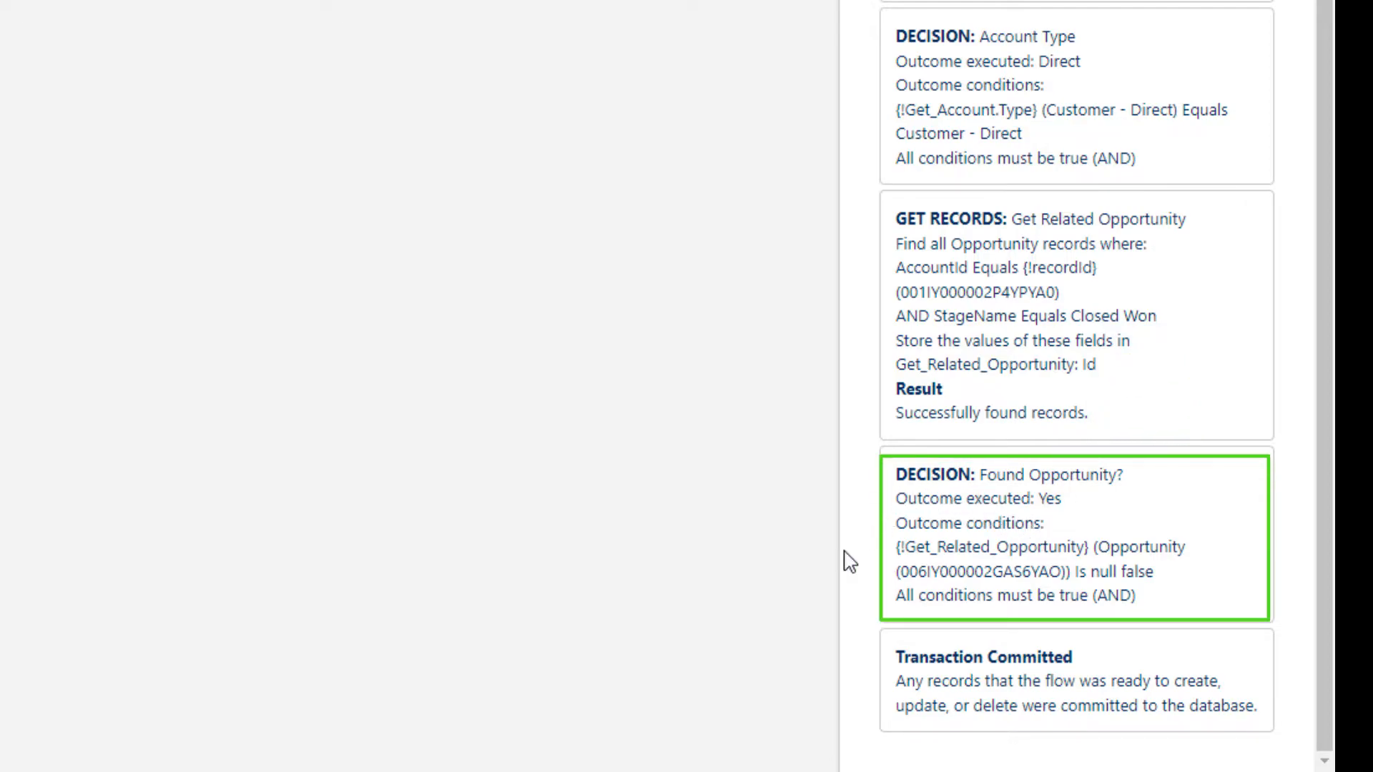
{"action": "mouse_move", "coordinate": [895, 547]}
{"action": "left_mouse_down"}
{"action": "mouse_move", "coordinate": [1084, 547]}
{"action": "mouse_move", "coordinate": [1156, 572]}
{"action": "mouse_move", "coordinate": [898, 552]}
{"action": "left_mouse_up"}
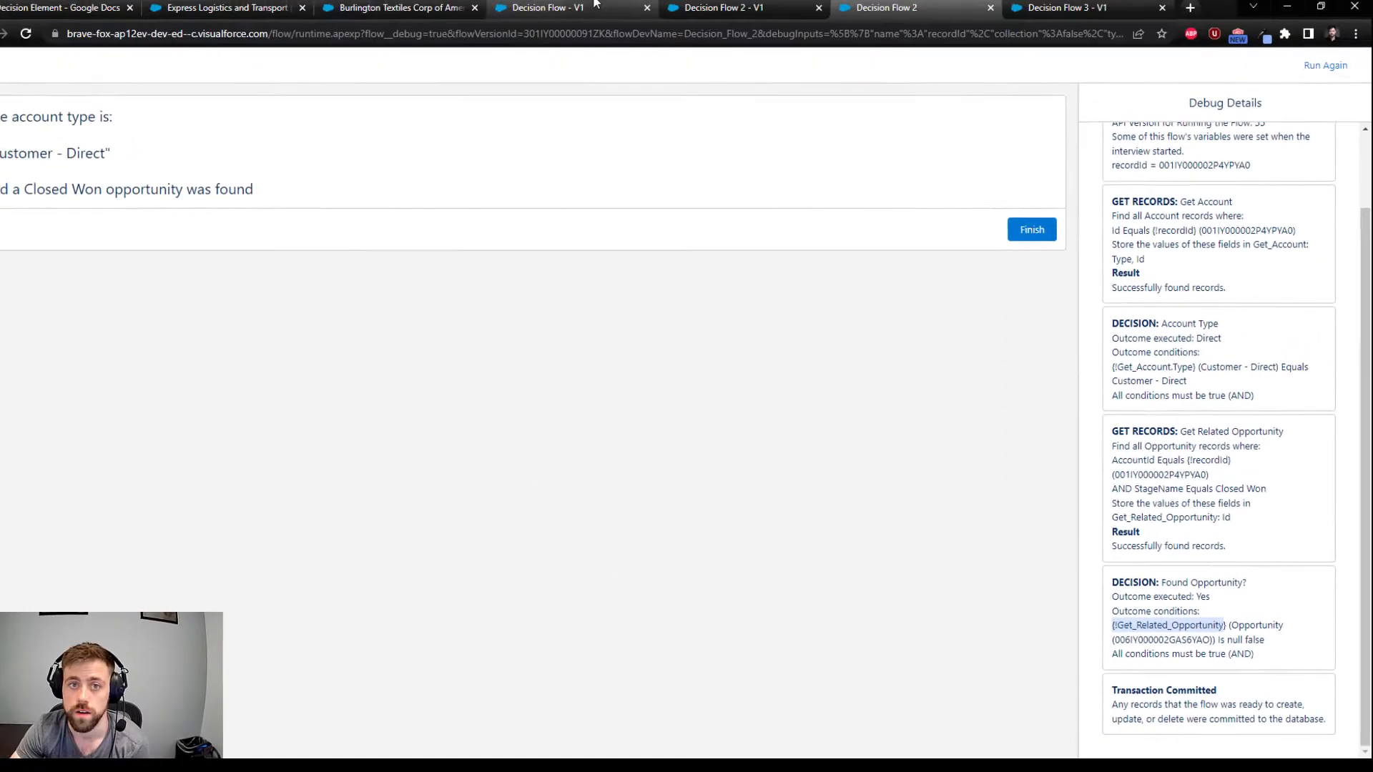
Return to Decision Flow 2 and review the No outcome of the Found Opportunity? decision, cancelling without changes
{"action": "left_click", "coordinate": [722, 24]}
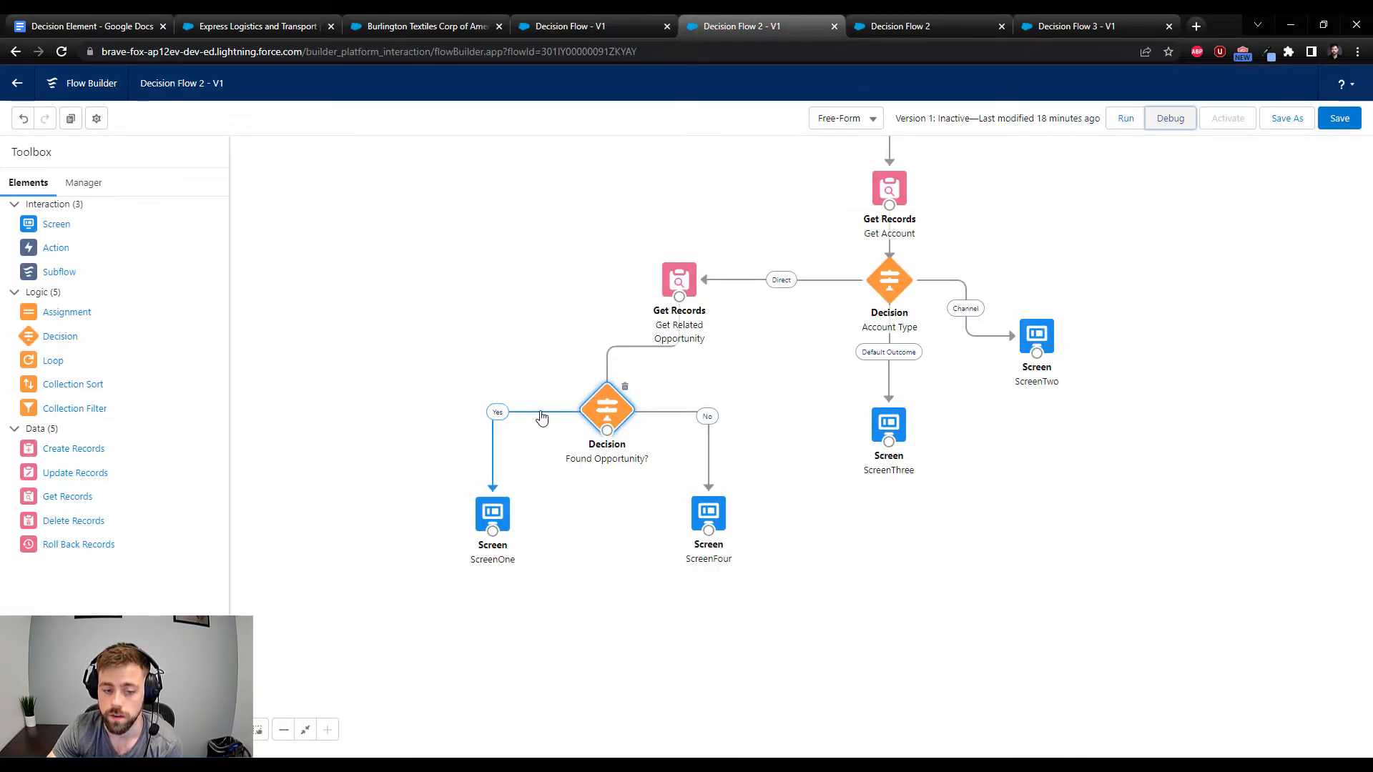
{"action": "double_click", "coordinate": [605, 409]}
{"action": "left_click", "coordinate": [354, 394]}
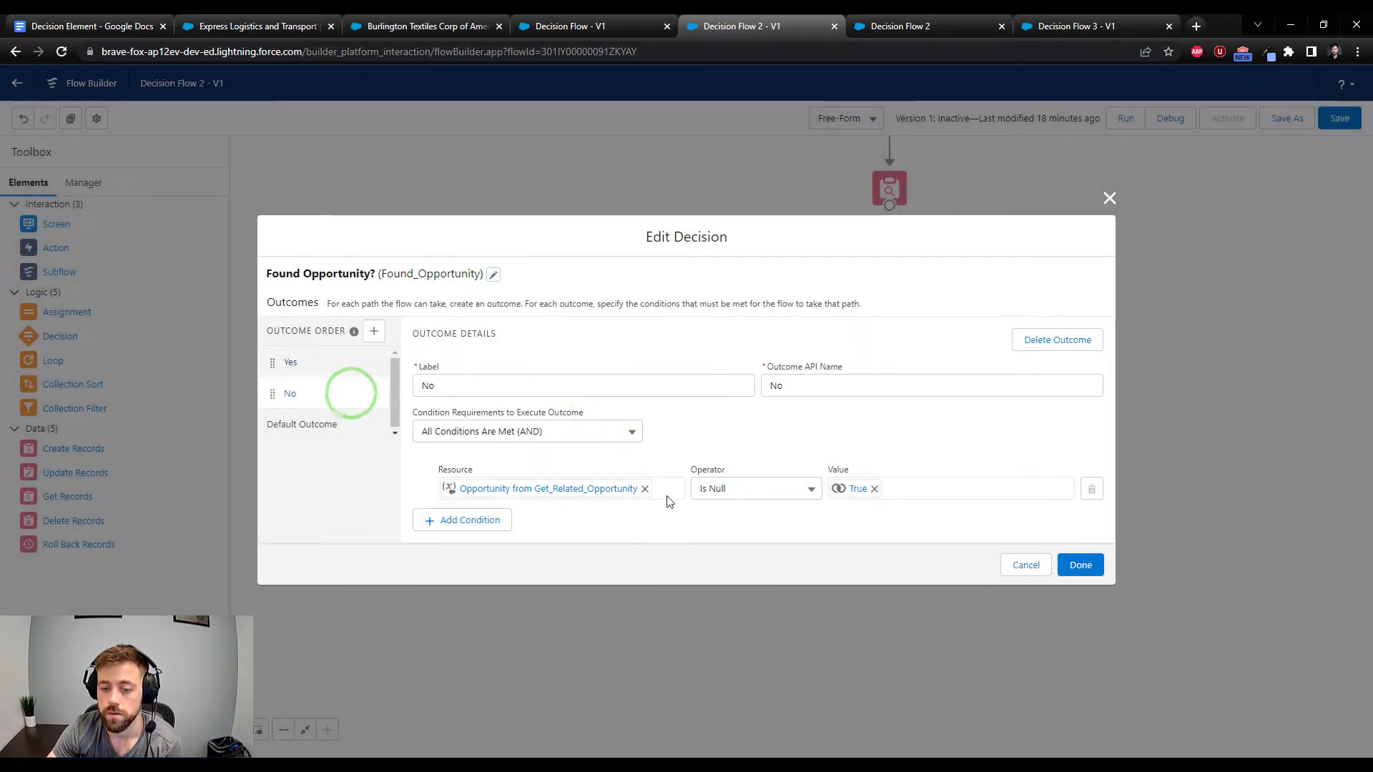
{"action": "left_click", "coordinate": [1028, 567]}
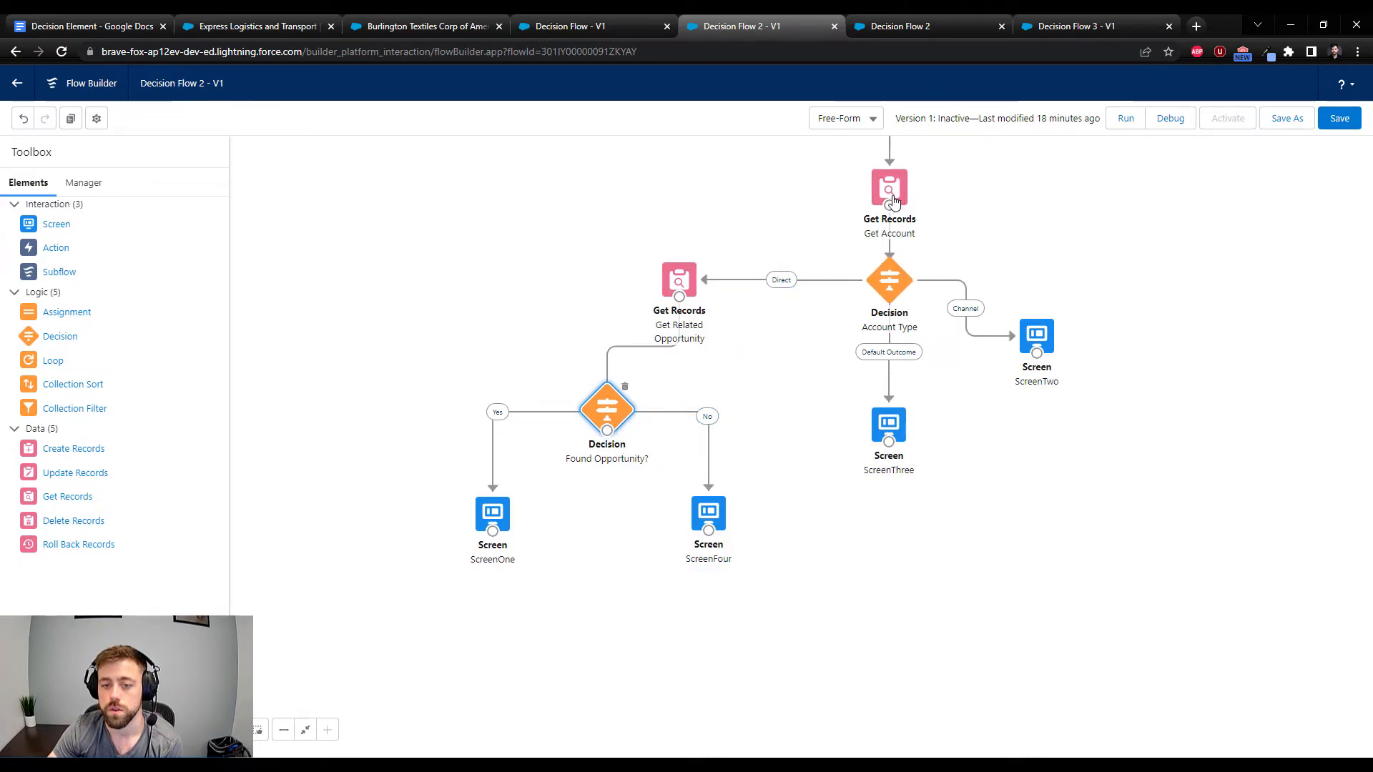
{"action": "left_click_drag", "start_coordinate": [813, 397], "coordinate": [779, 465]}
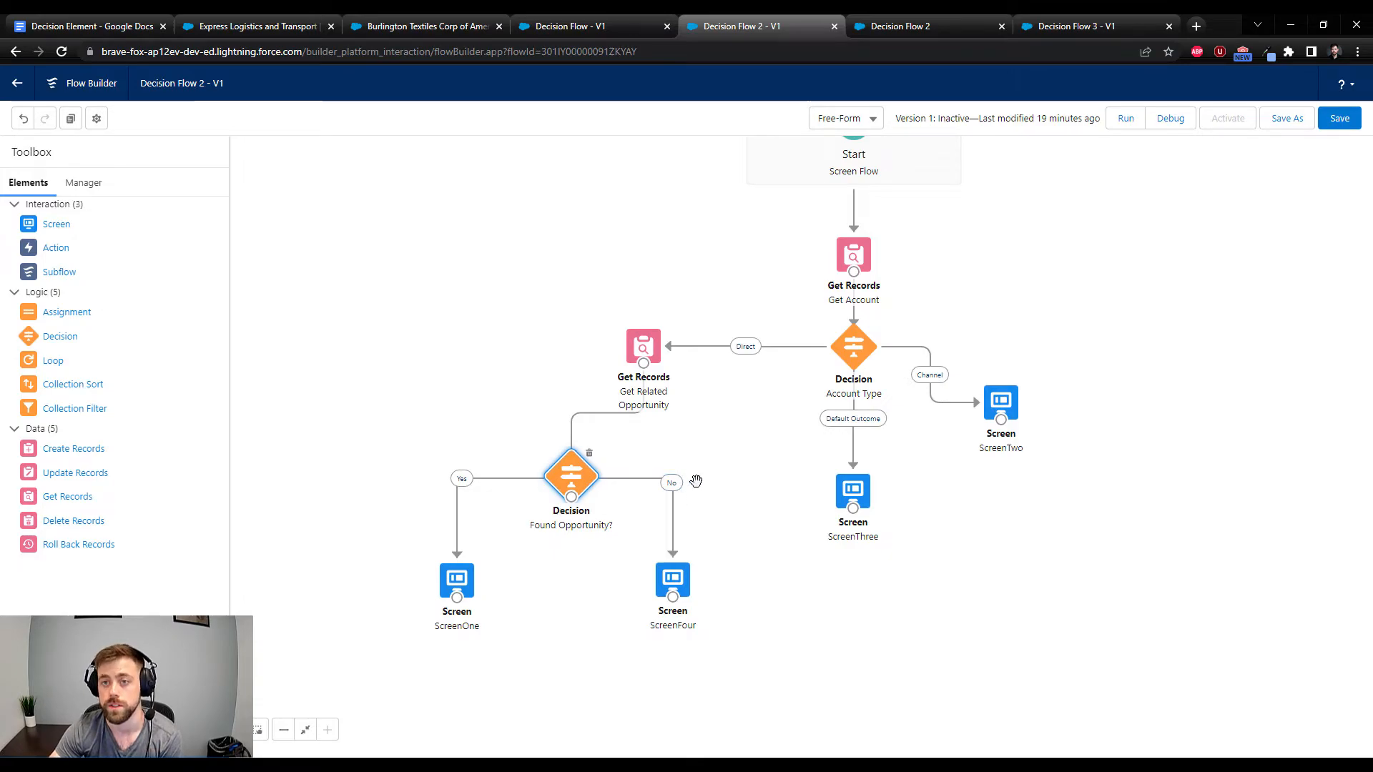
Keep Decision Flow 2 open at the unsaved-changes warning and save the flow
{"action": "left_click", "coordinate": [834, 26]}
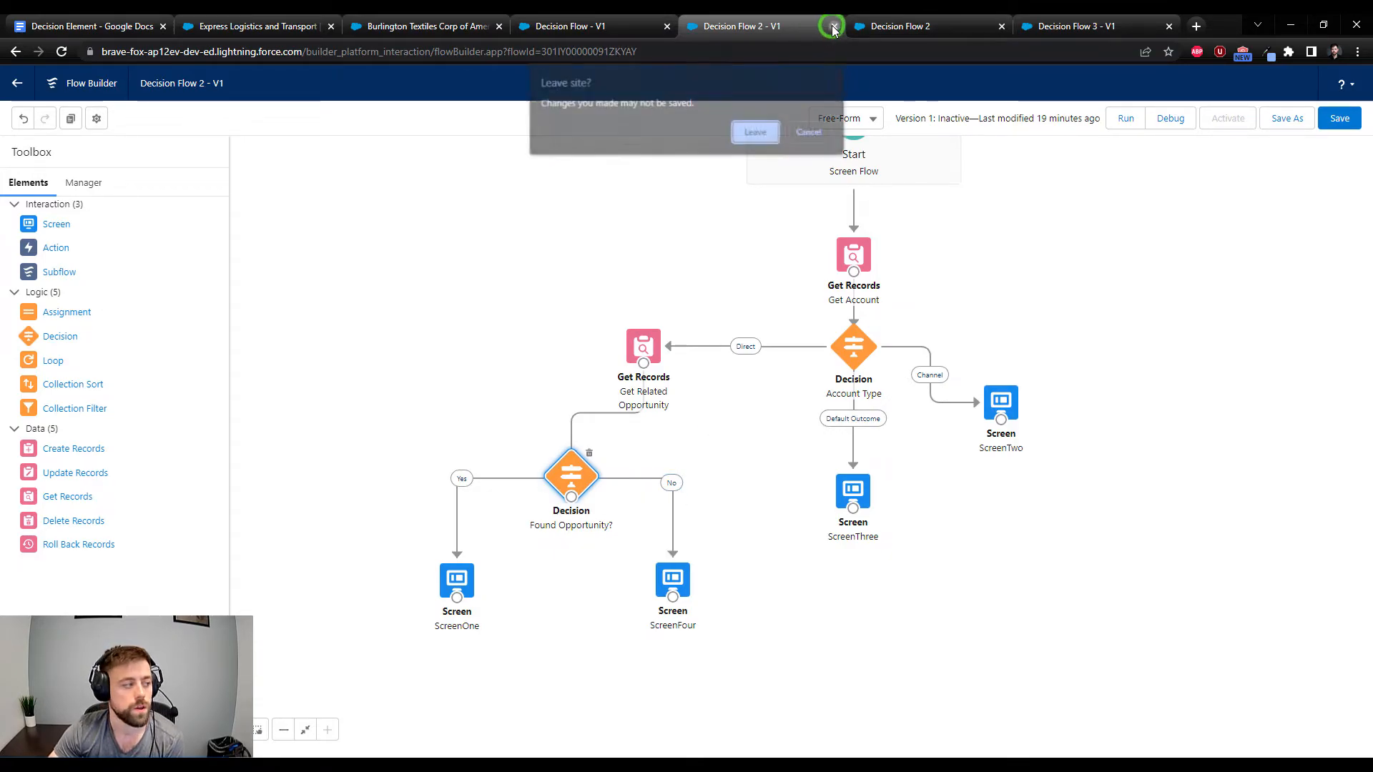
{"action": "left_click", "coordinate": [794, 140]}
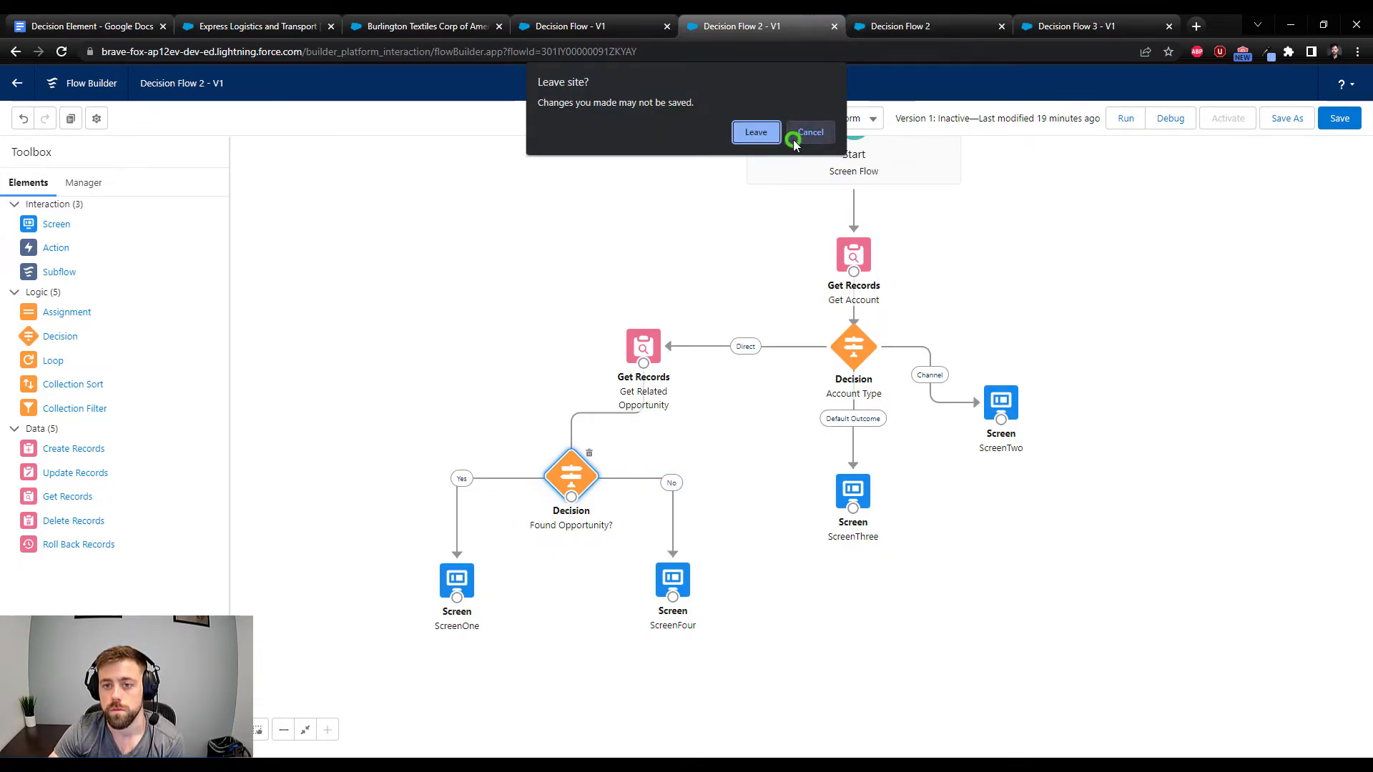
{"action": "left_click", "coordinate": [1340, 120]}
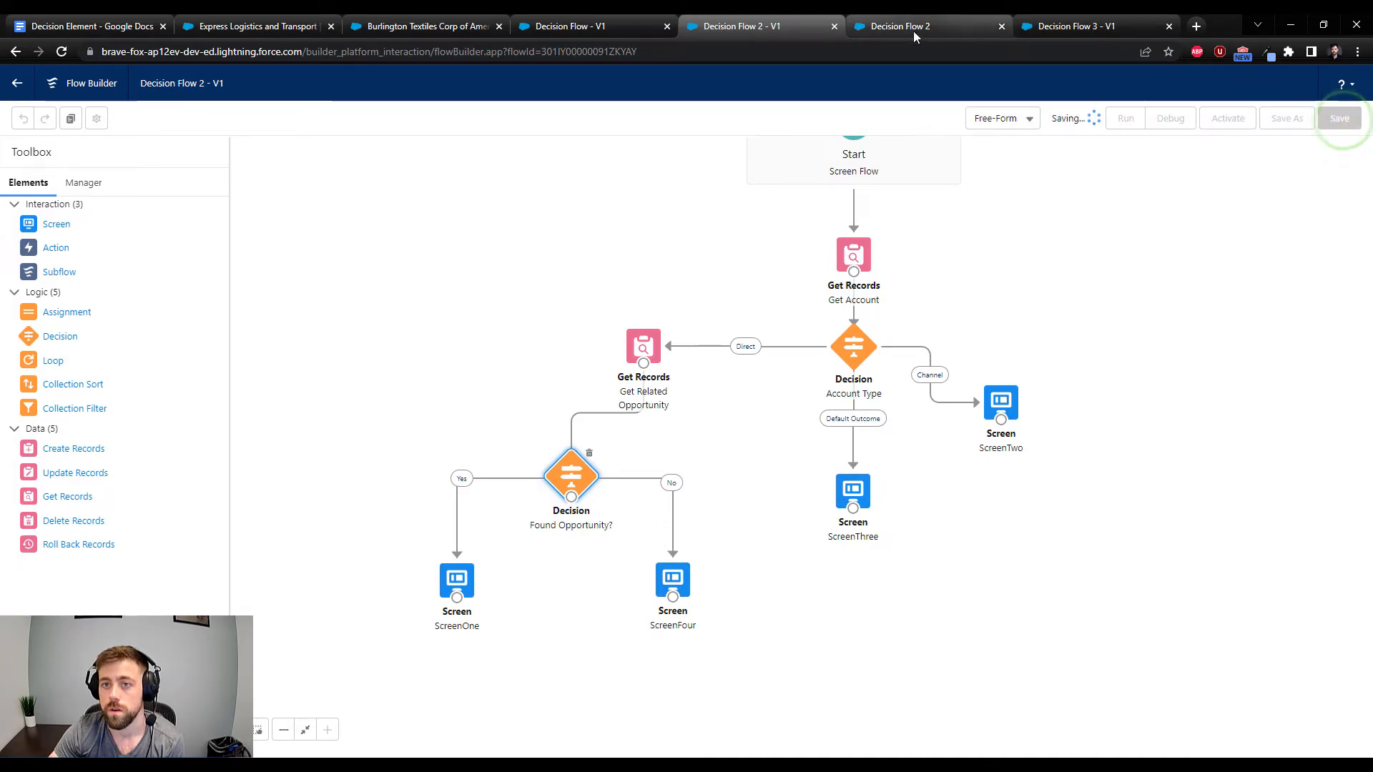
Close Decision Flow without saving, along with Decision Flow 2 and its debug run, and save Decision Flow 3
{"action": "left_click", "coordinate": [666, 27]}
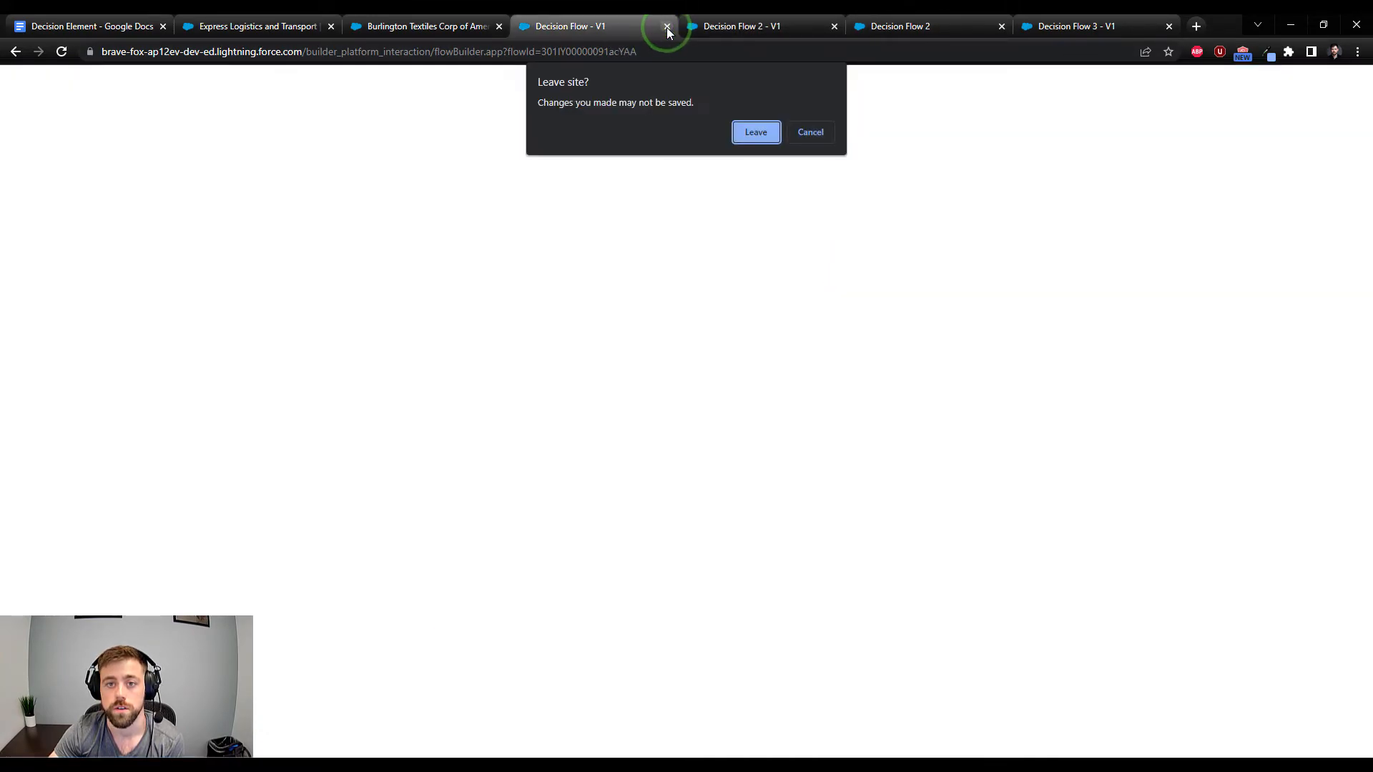
{"action": "left_click", "coordinate": [759, 132]}
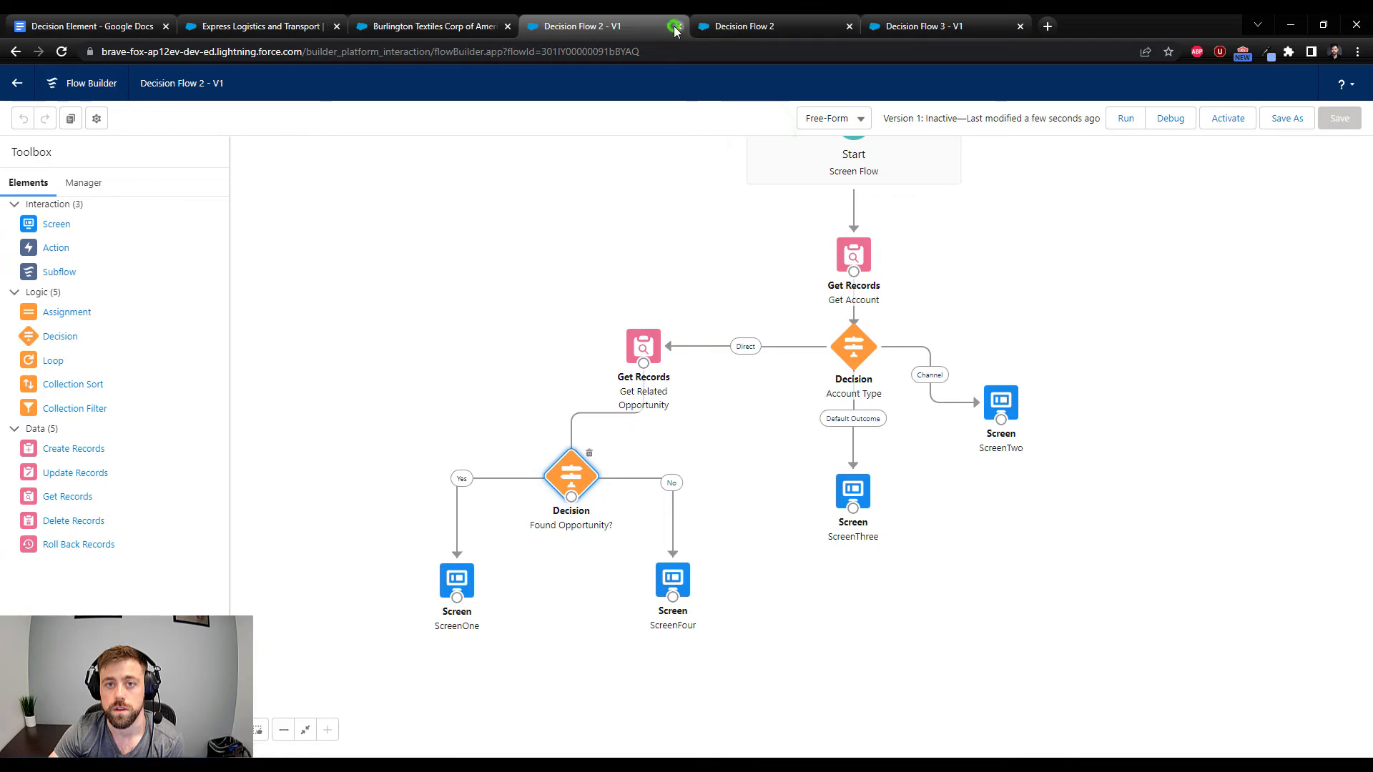
{"action": "left_click", "coordinate": [676, 29]}
{"action": "left_click", "coordinate": [676, 28]}
{"action": "left_click_drag", "start_coordinate": [723, 228], "coordinate": [722, 246]}
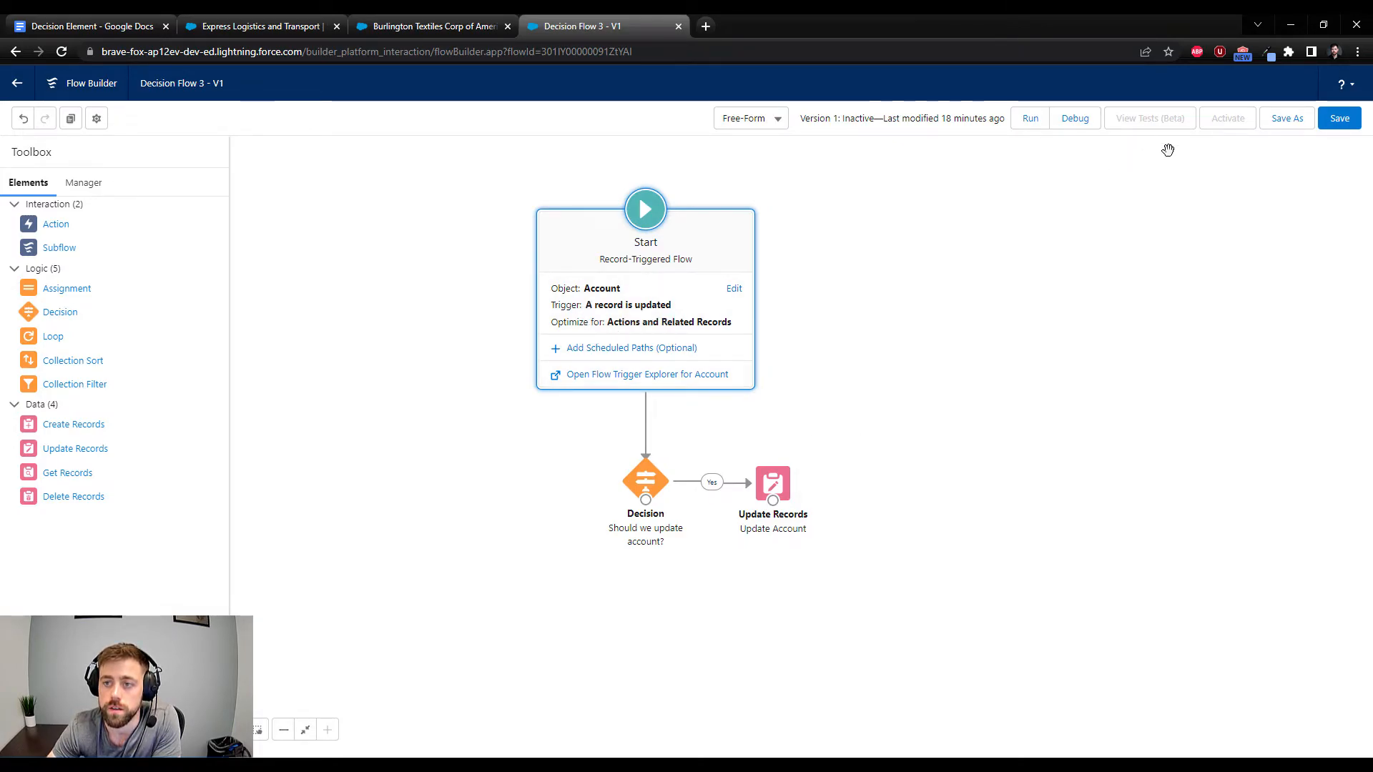
{"action": "left_click", "coordinate": [1324, 123]}
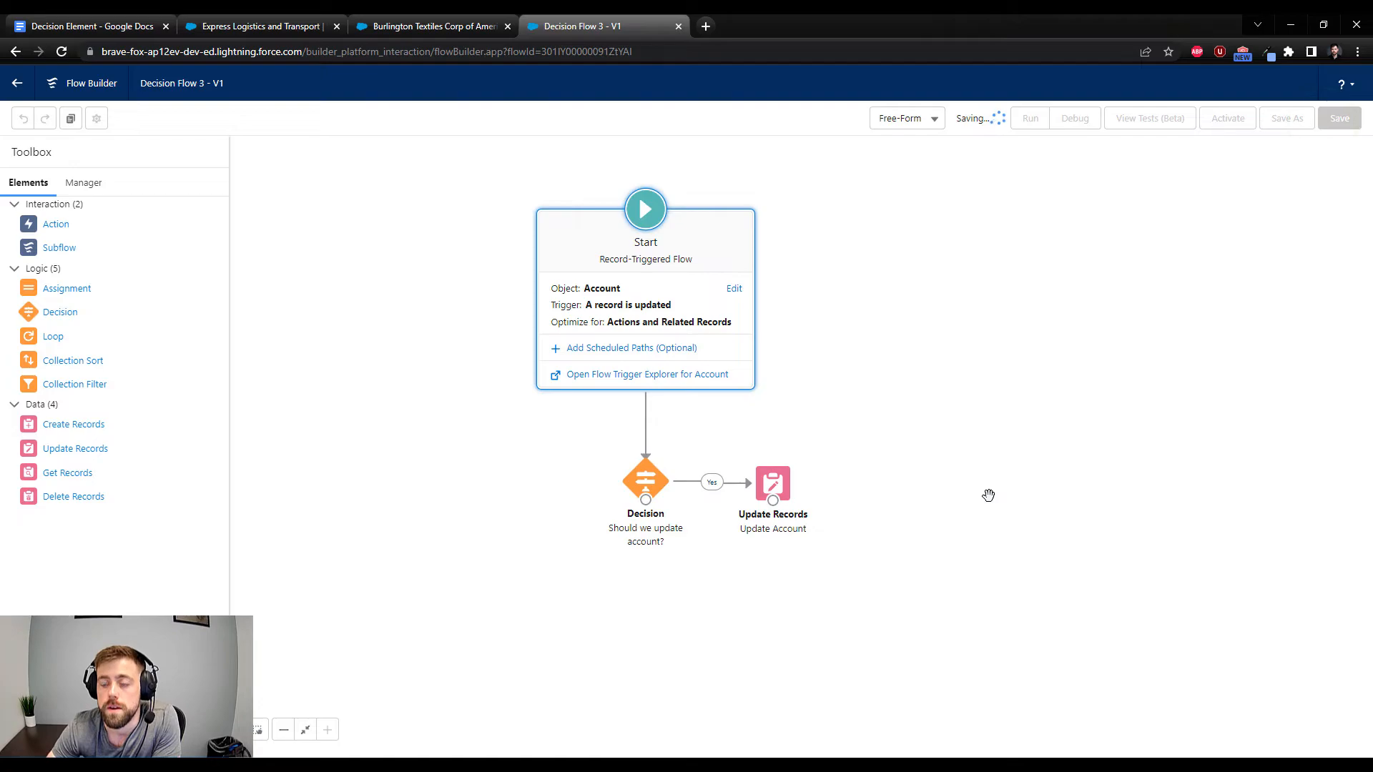
In Decision Flow 3's start configuration, try All Conditions Are Met (AND) as the entry requirement and set it back to None
{"action": "left_click", "coordinate": [733, 289]}
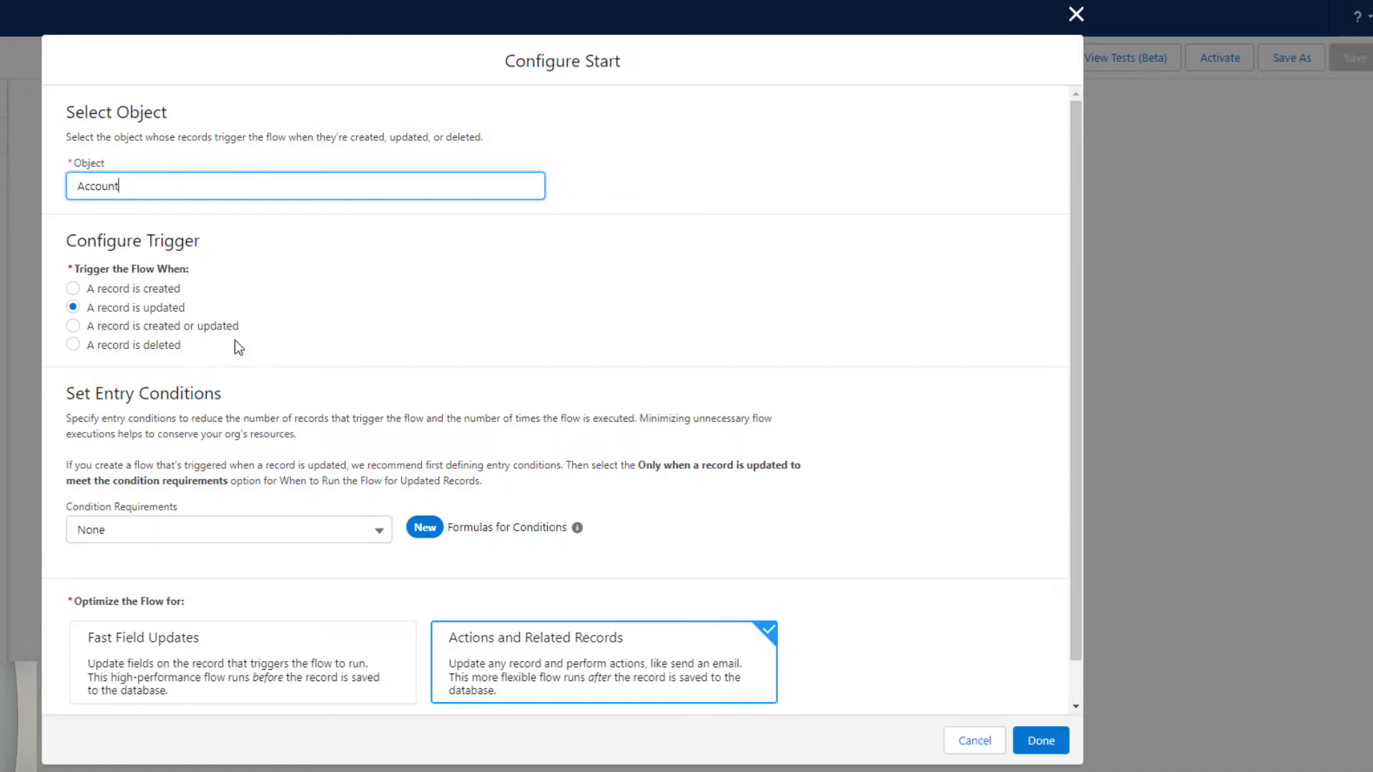
{"action": "left_click", "coordinate": [124, 538]}
{"action": "left_click", "coordinate": [138, 593]}
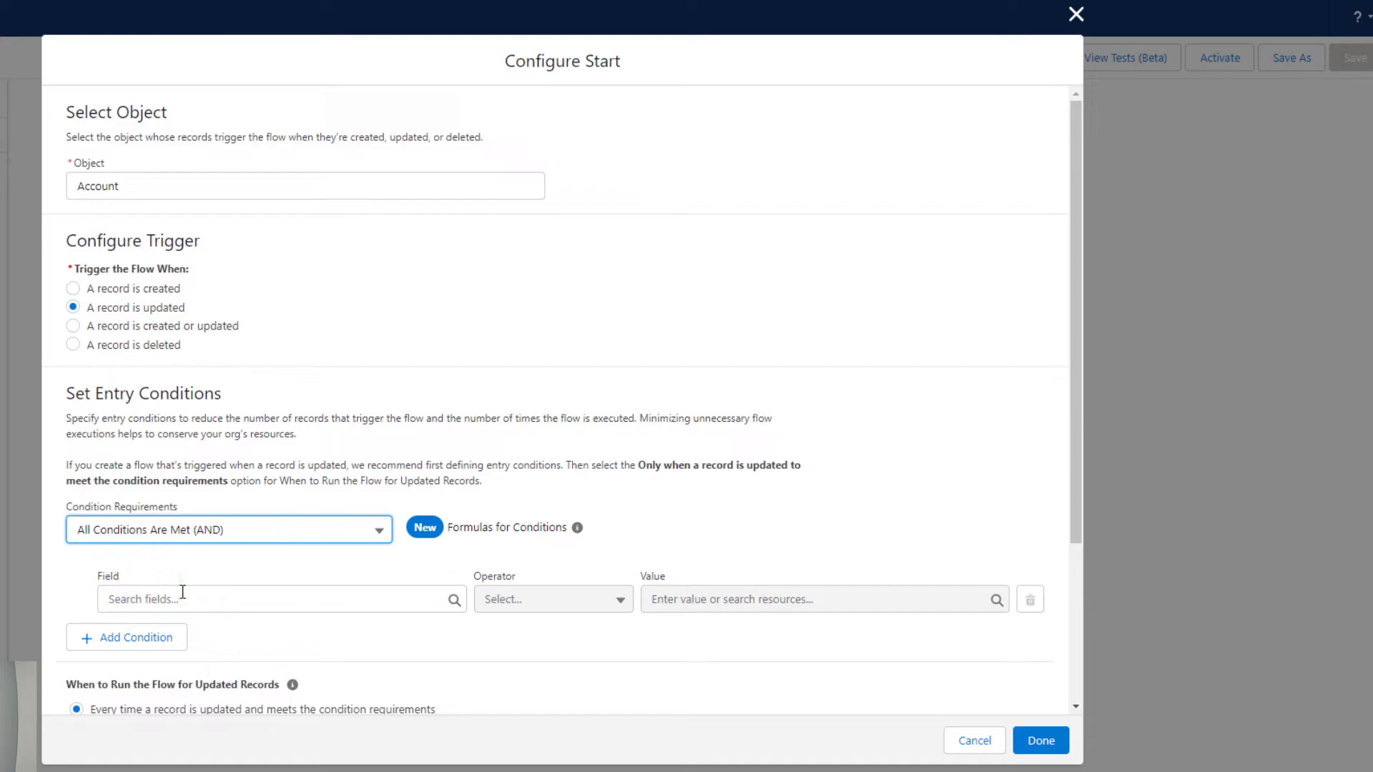
{"action": "left_click", "coordinate": [182, 592]}
{"action": "left_click", "coordinate": [803, 284]}
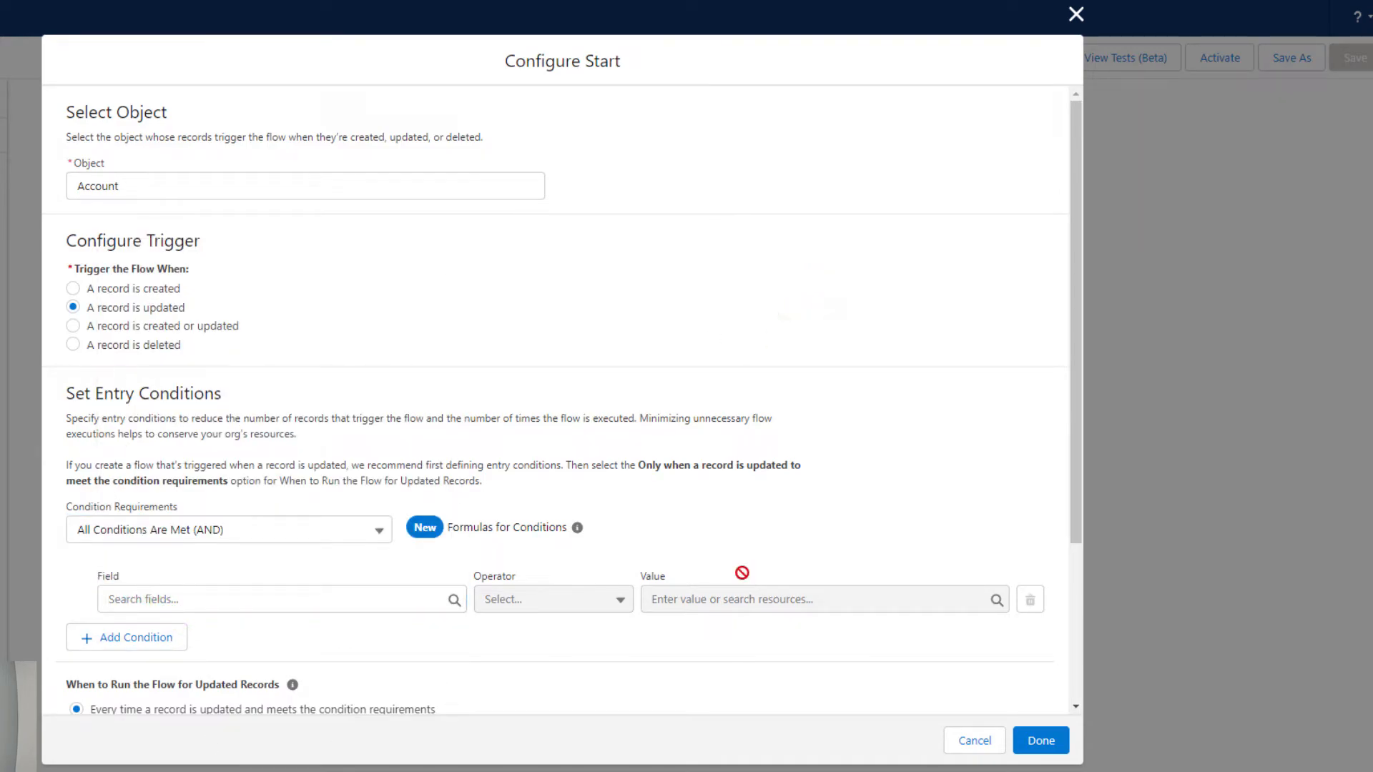
{"action": "left_click", "coordinate": [261, 538]}
{"action": "left_click", "coordinate": [183, 563]}
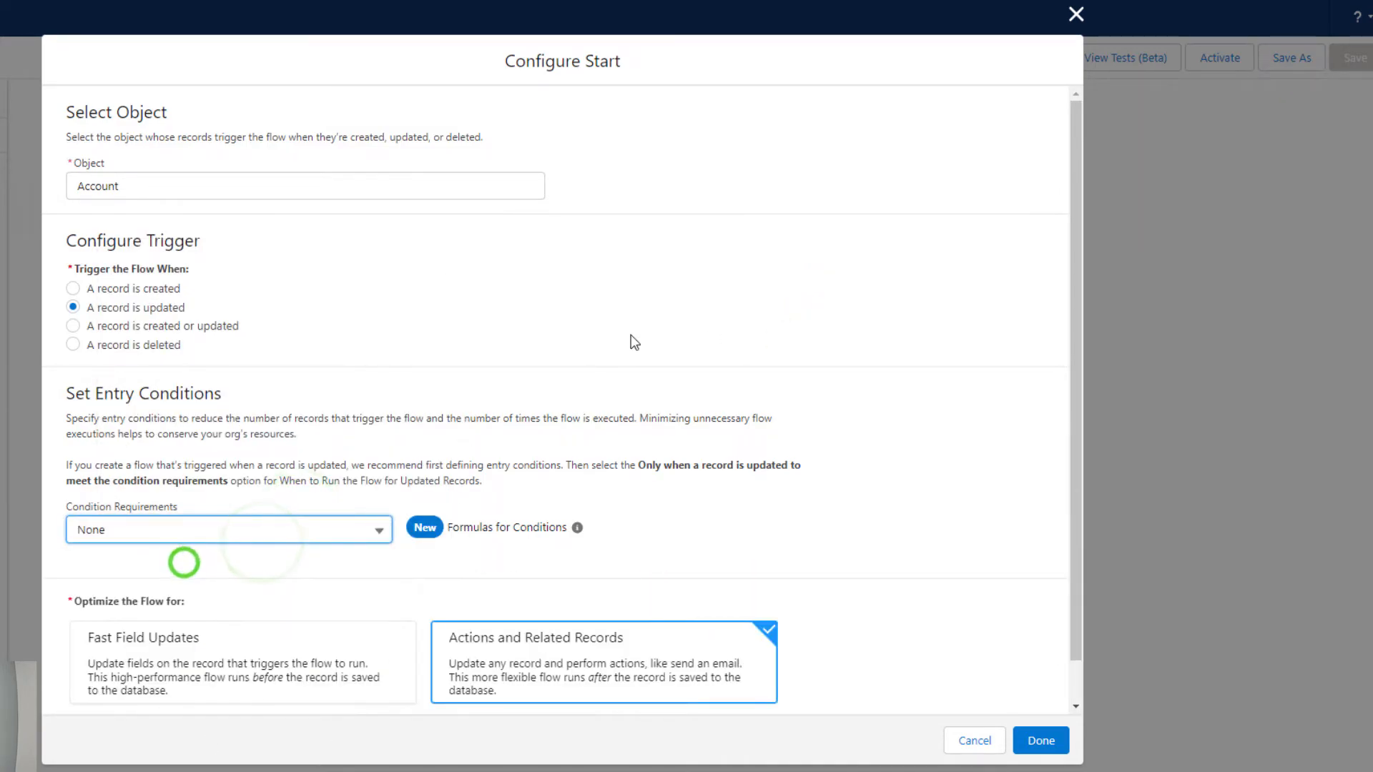
{"action": "scroll", "coordinate": [507, 452], "scroll_direction": "down", "scroll_amount": 2}
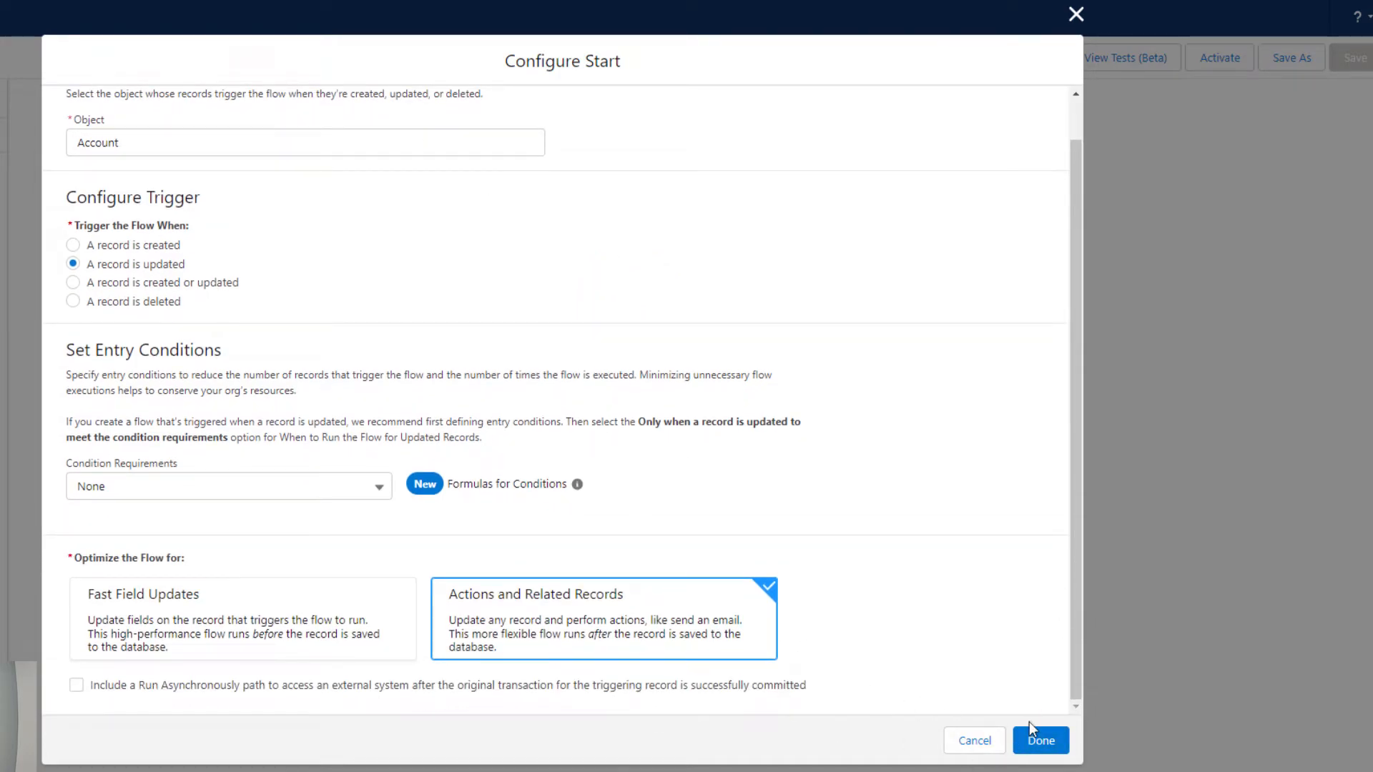
{"action": "left_click", "coordinate": [1039, 740]}
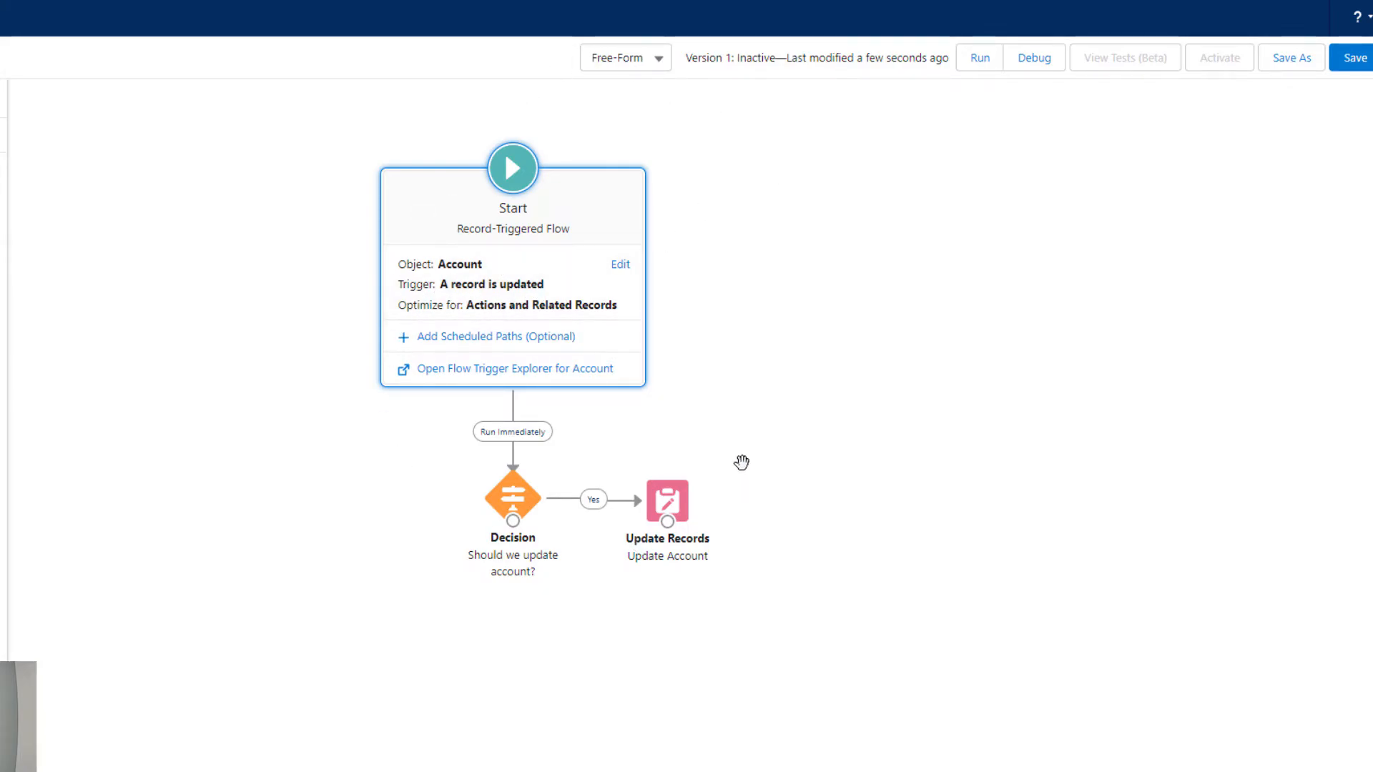
Set the Yes outcome of the Should we update account? decision to execute only if the triggering record is updated to meet the condition requirements
{"action": "double_click", "coordinate": [532, 498]}
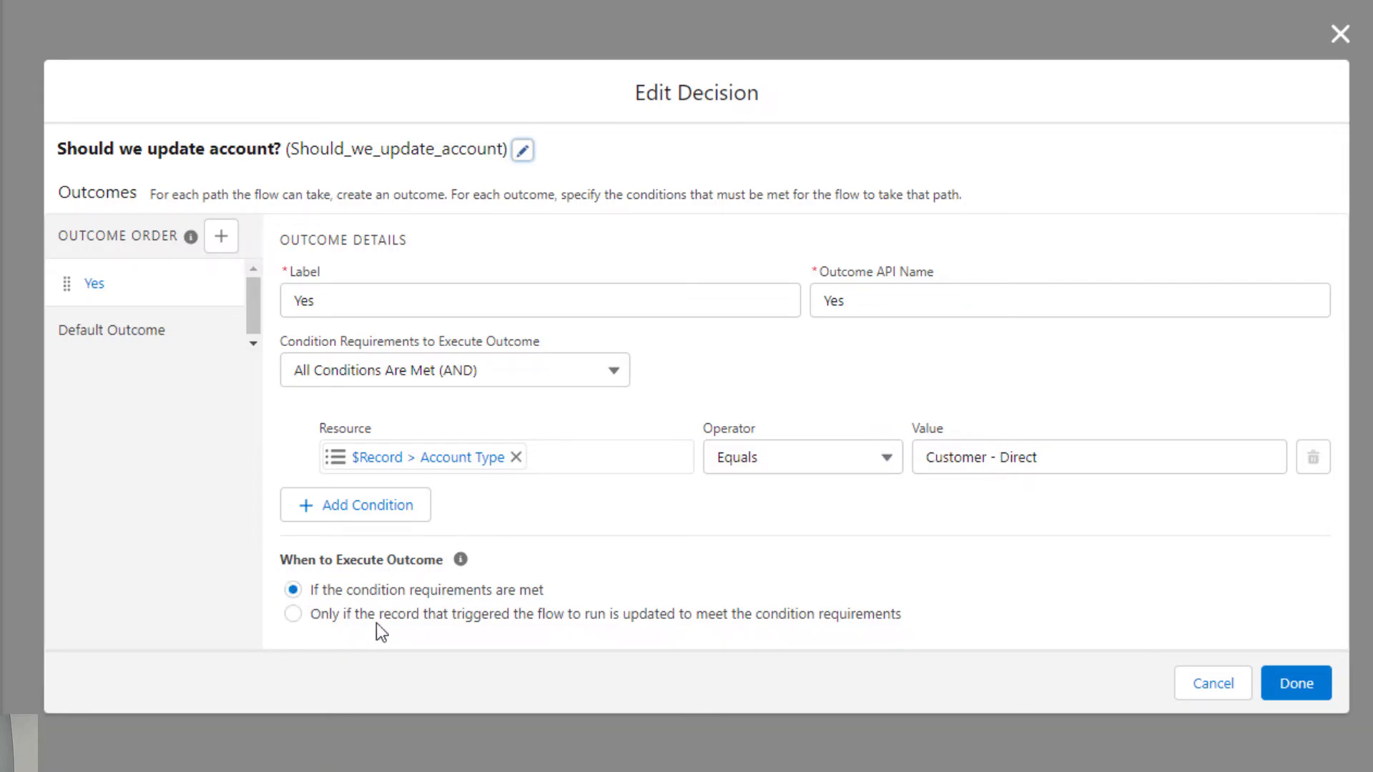
{"action": "mouse_move", "coordinate": [459, 559]}
{"action": "left_click", "coordinate": [348, 613]}
{"action": "left_click", "coordinate": [383, 590]}
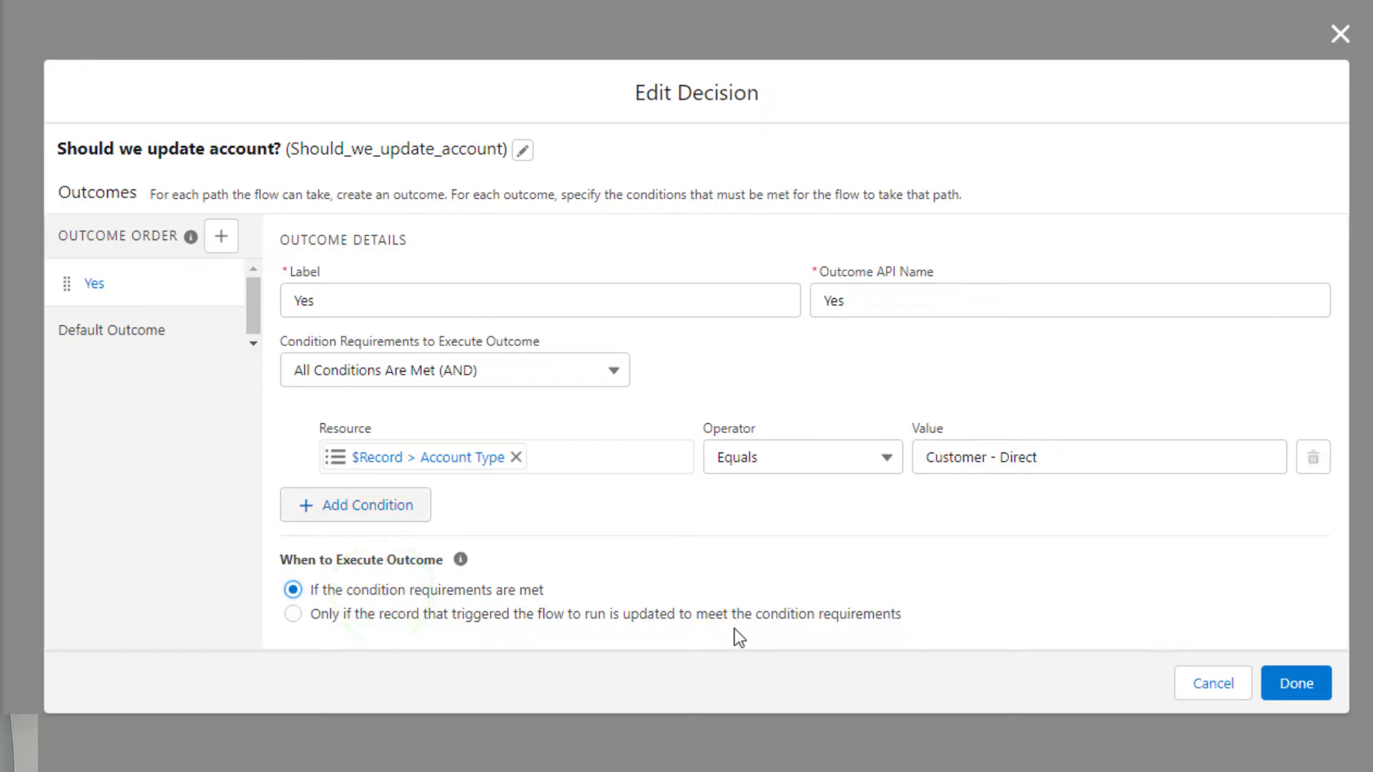
{"action": "left_click", "coordinate": [499, 610]}
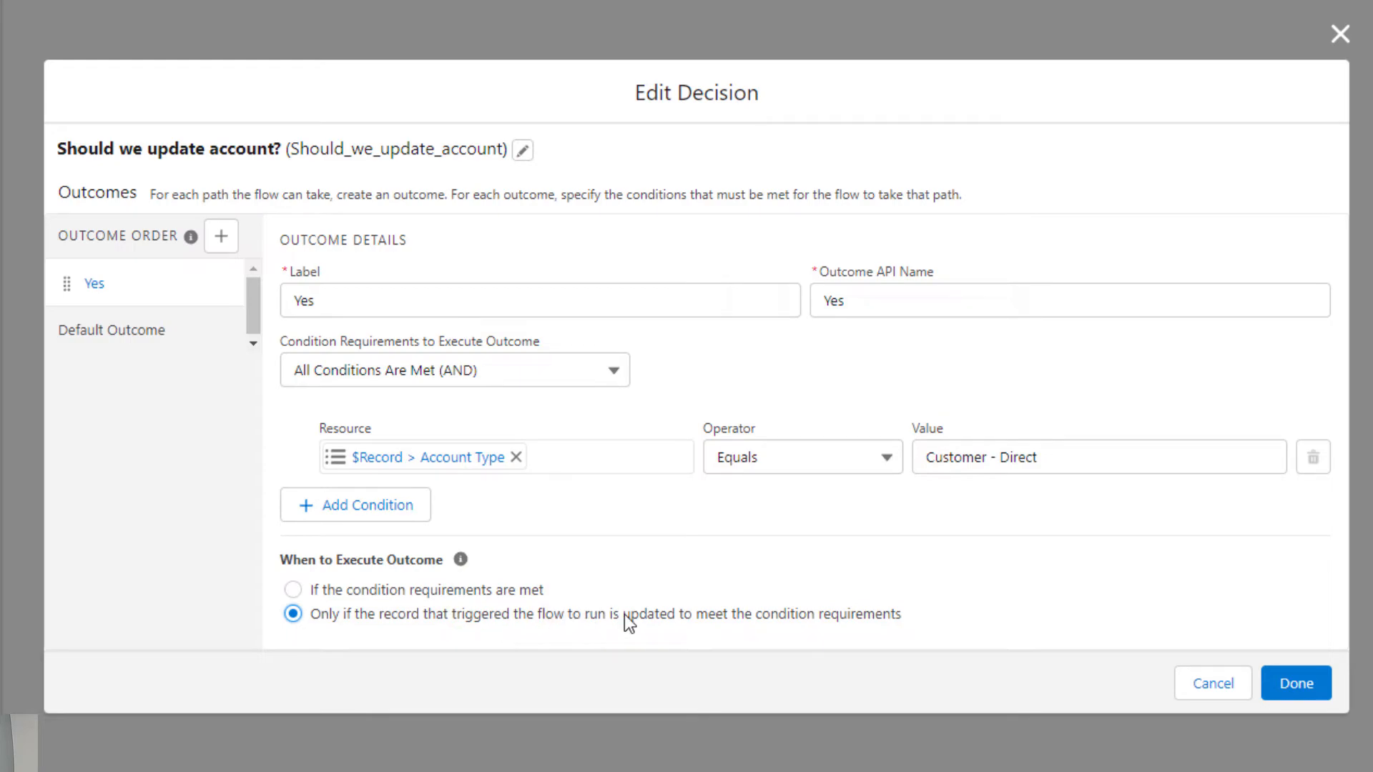
{"action": "left_click", "coordinate": [1298, 683]}
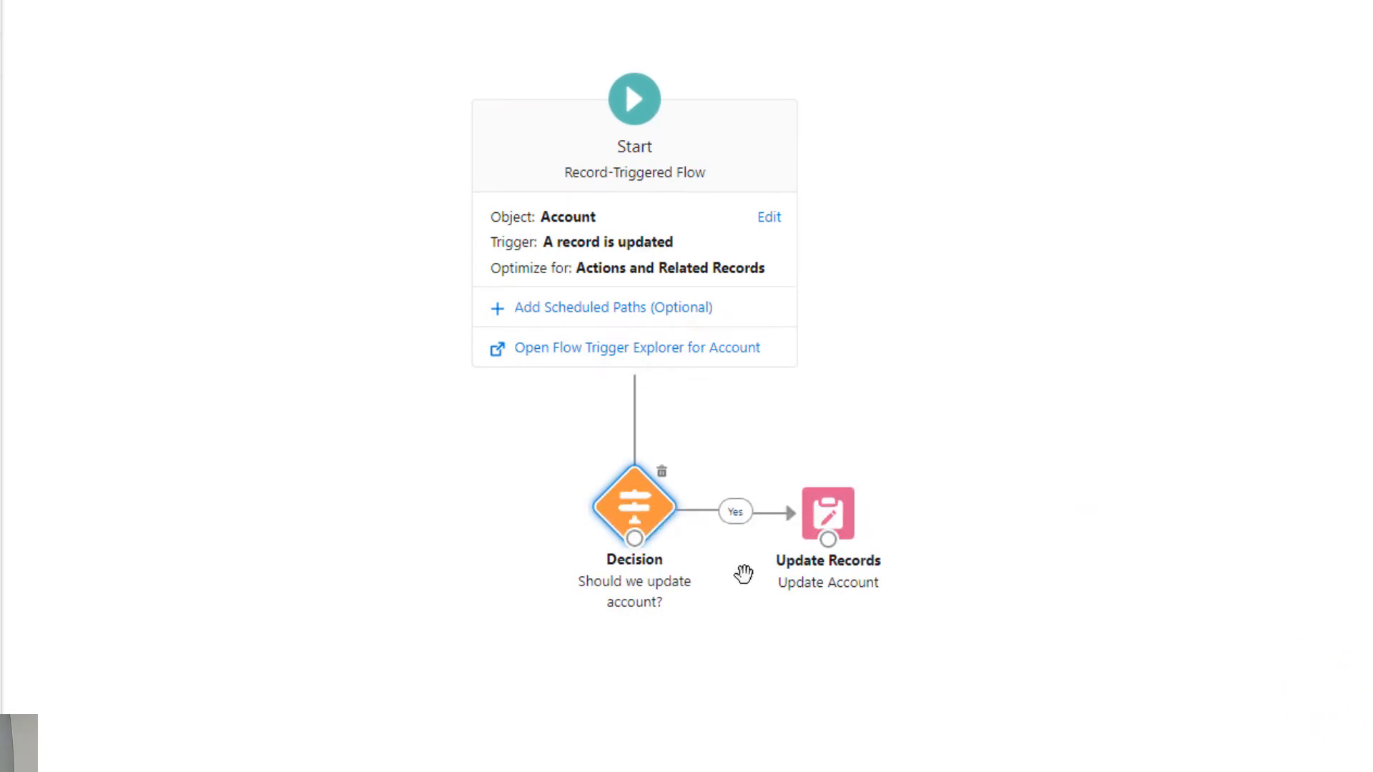
Review the Should we update account? decision and the field values set by the Update Account element
{"action": "double_click", "coordinate": [632, 478]}
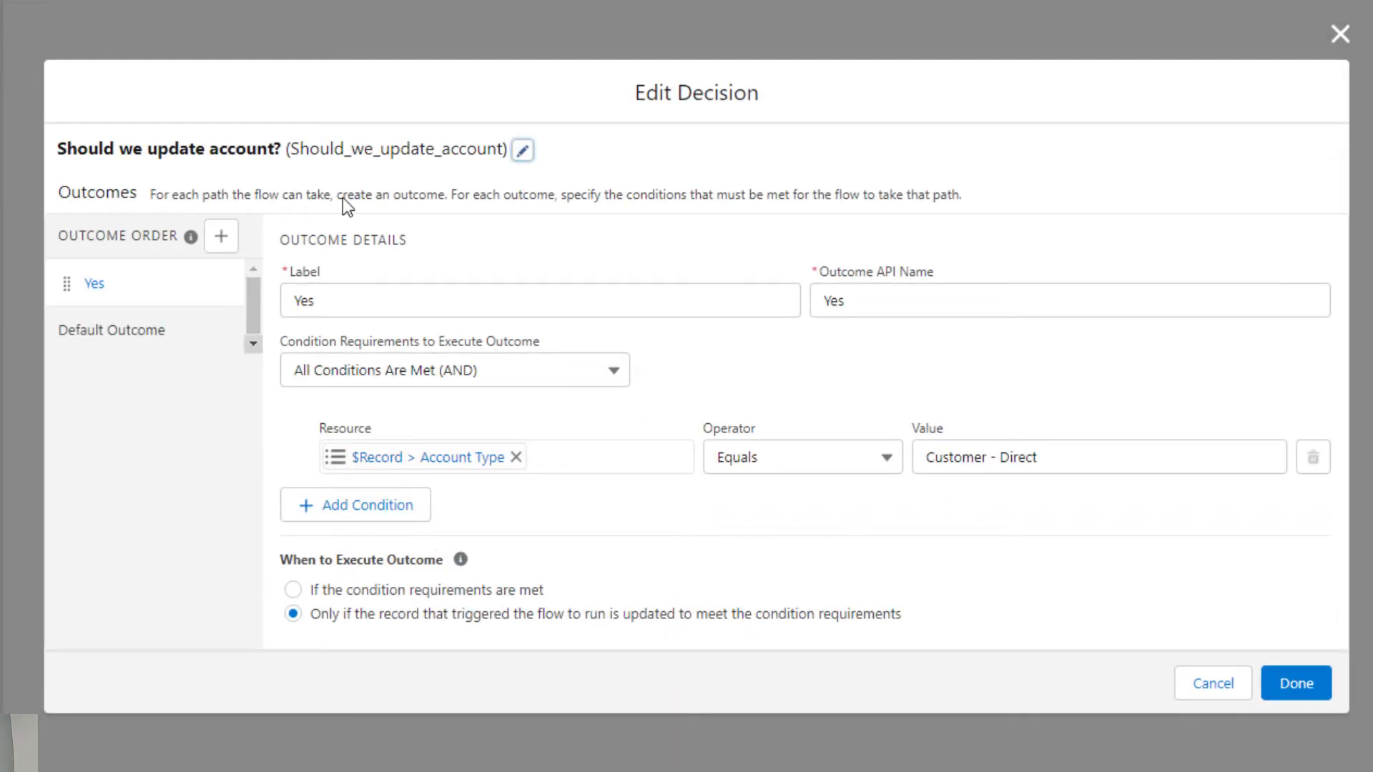
{"action": "left_click", "coordinate": [1296, 683]}
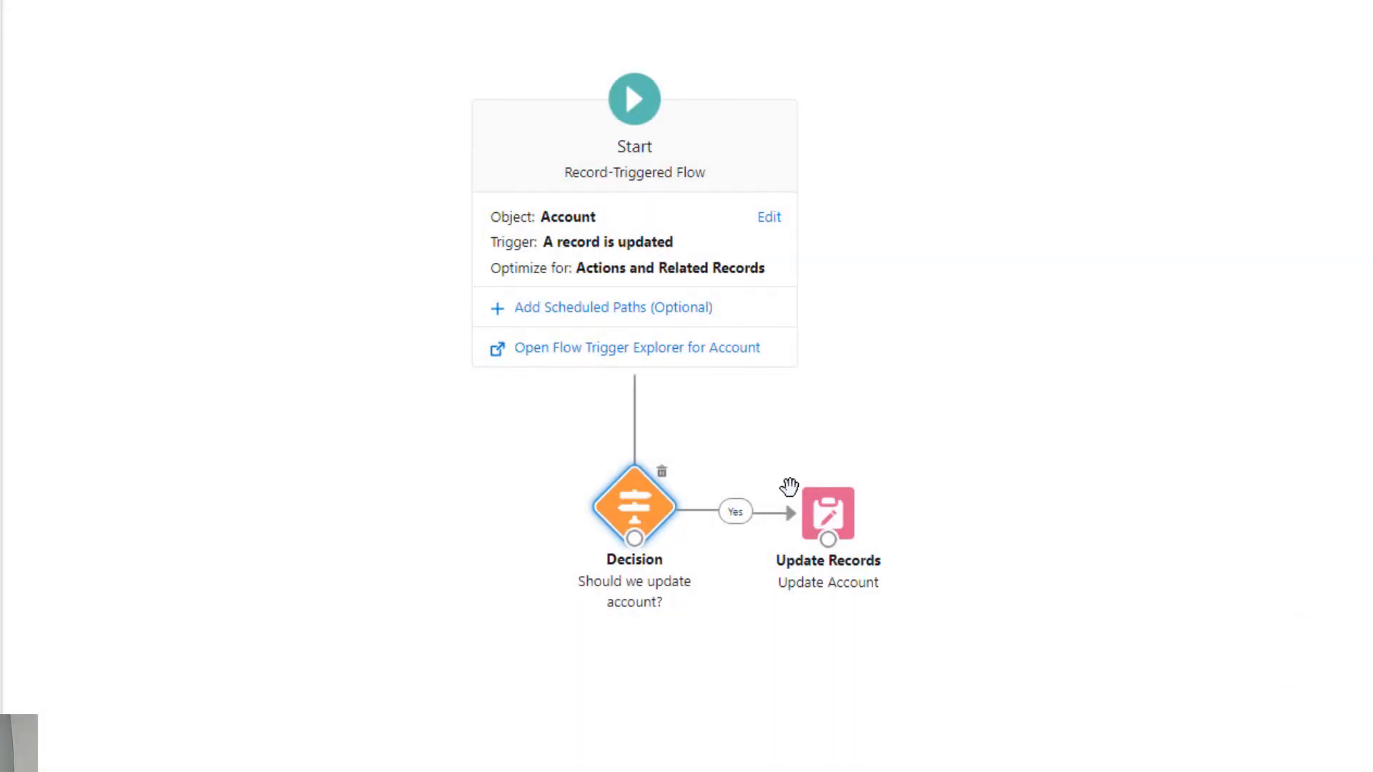
{"action": "double_click", "coordinate": [849, 499]}
{"action": "left_click_drag", "start_coordinate": [588, 80], "coordinate": [836, 113]}
{"action": "left_click", "coordinate": [862, 241]}
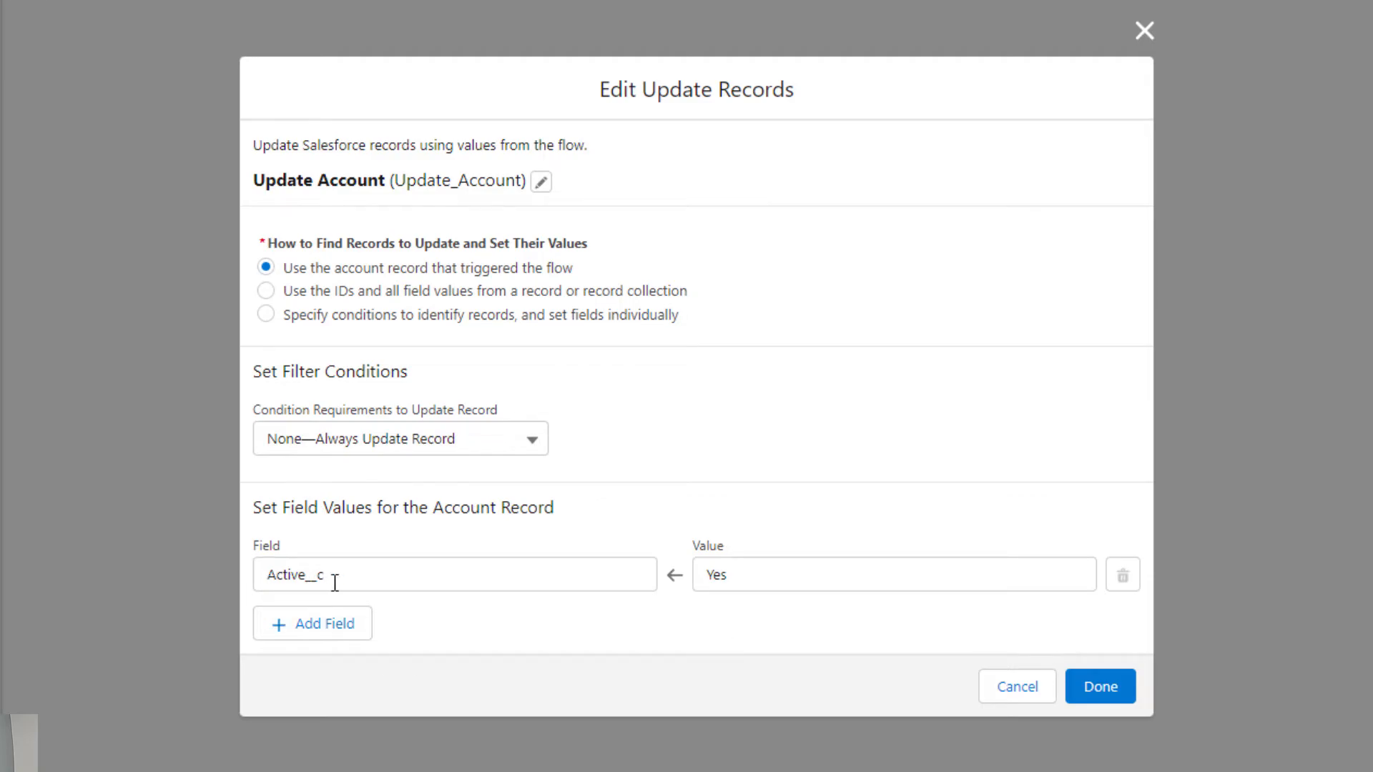
{"action": "left_click", "coordinate": [1119, 697]}
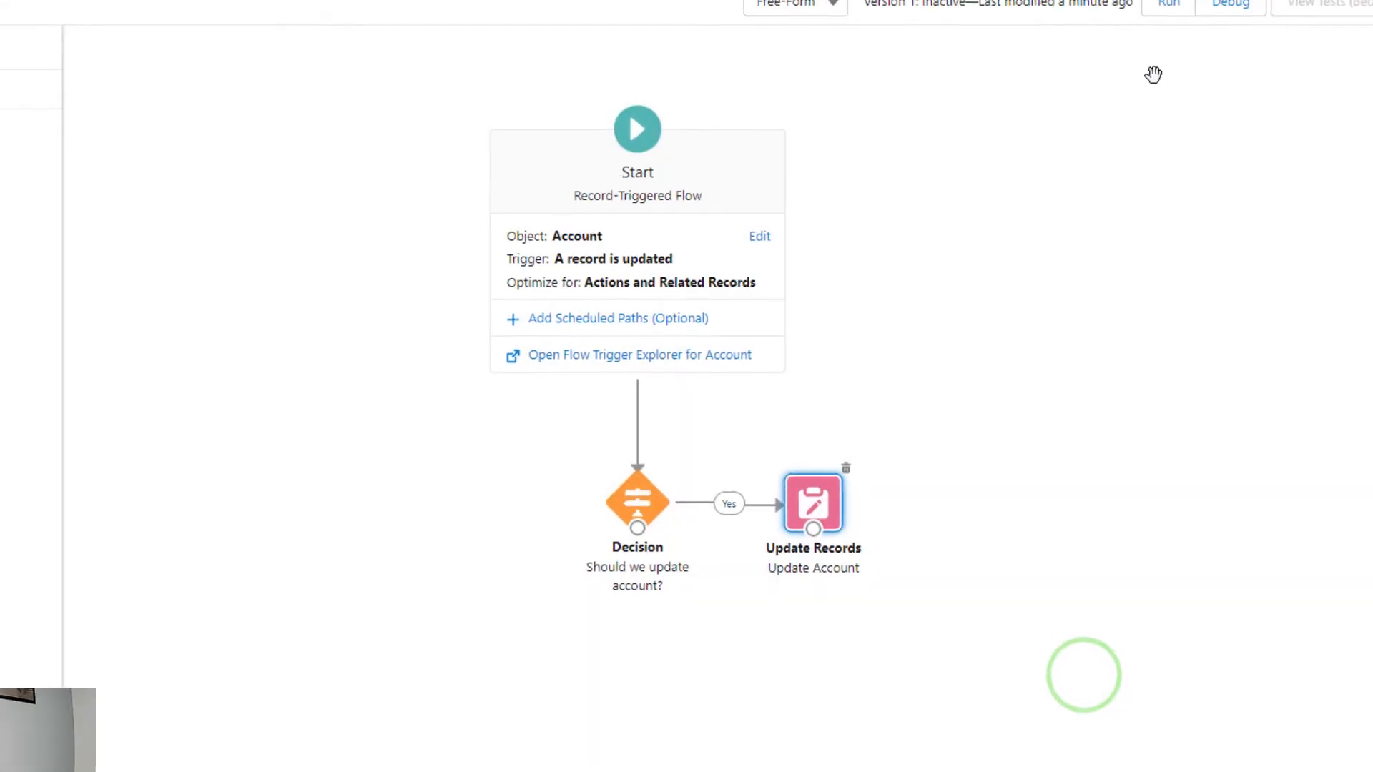
Switch to the All Accounts list, open the sForce account and select the record ID in its address
{"action": "left_click", "coordinate": [222, 10]}
{"action": "left_click", "coordinate": [372, 14]}
{"action": "left_click", "coordinate": [258, 14]}
{"action": "left_click", "coordinate": [417, 120]}
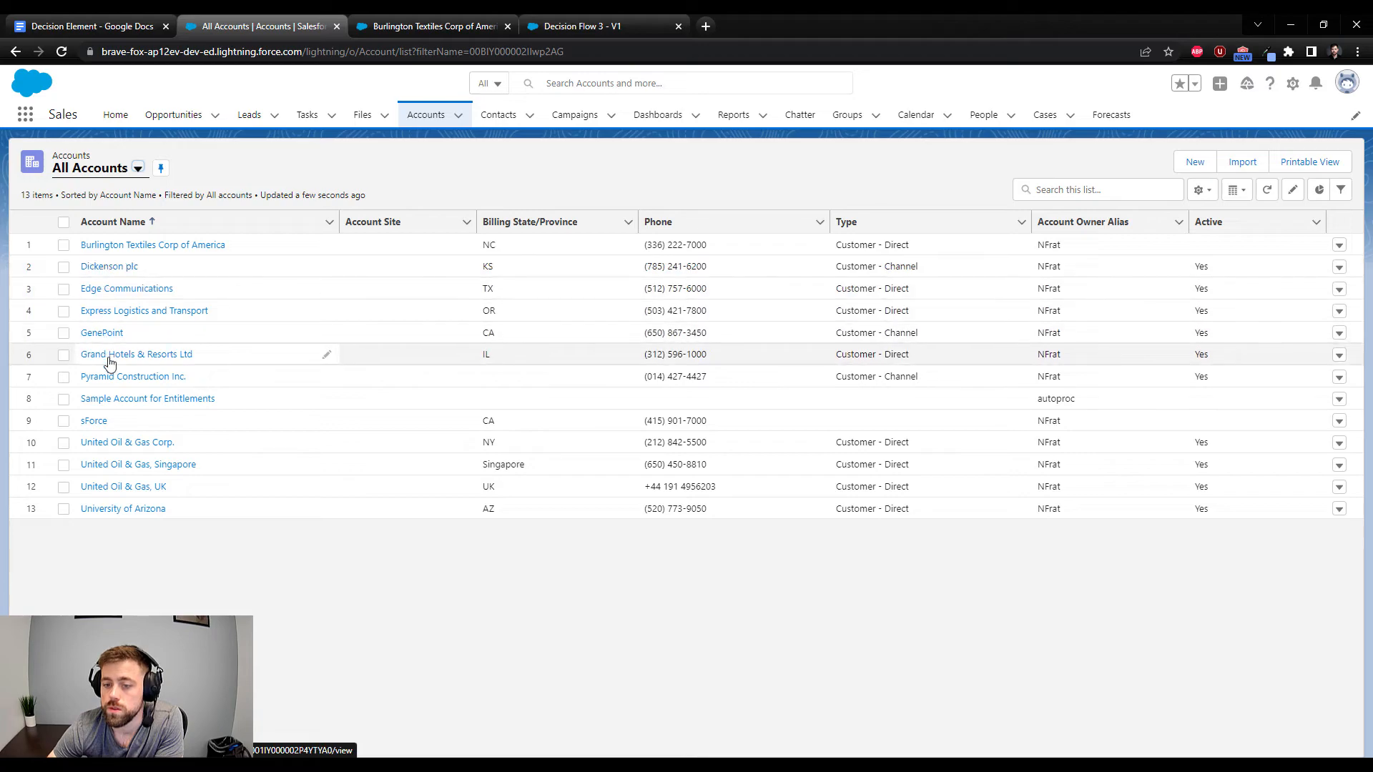
{"action": "left_click", "coordinate": [95, 421]}
{"action": "double_click", "coordinate": [452, 56]}
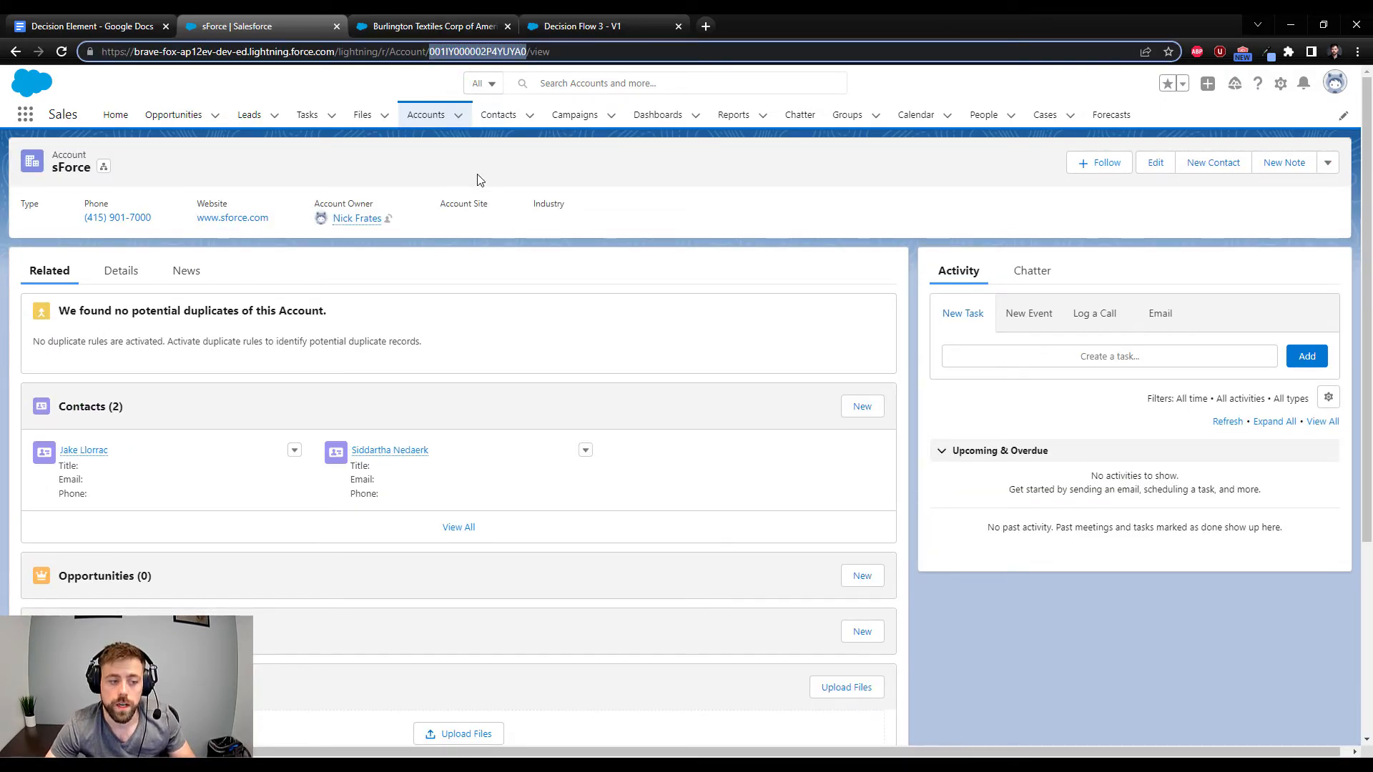
Save Decision Flow 3 and return to the All Accounts list to check the Type and Active fields of sForce
{"action": "left_click", "coordinate": [580, 34]}
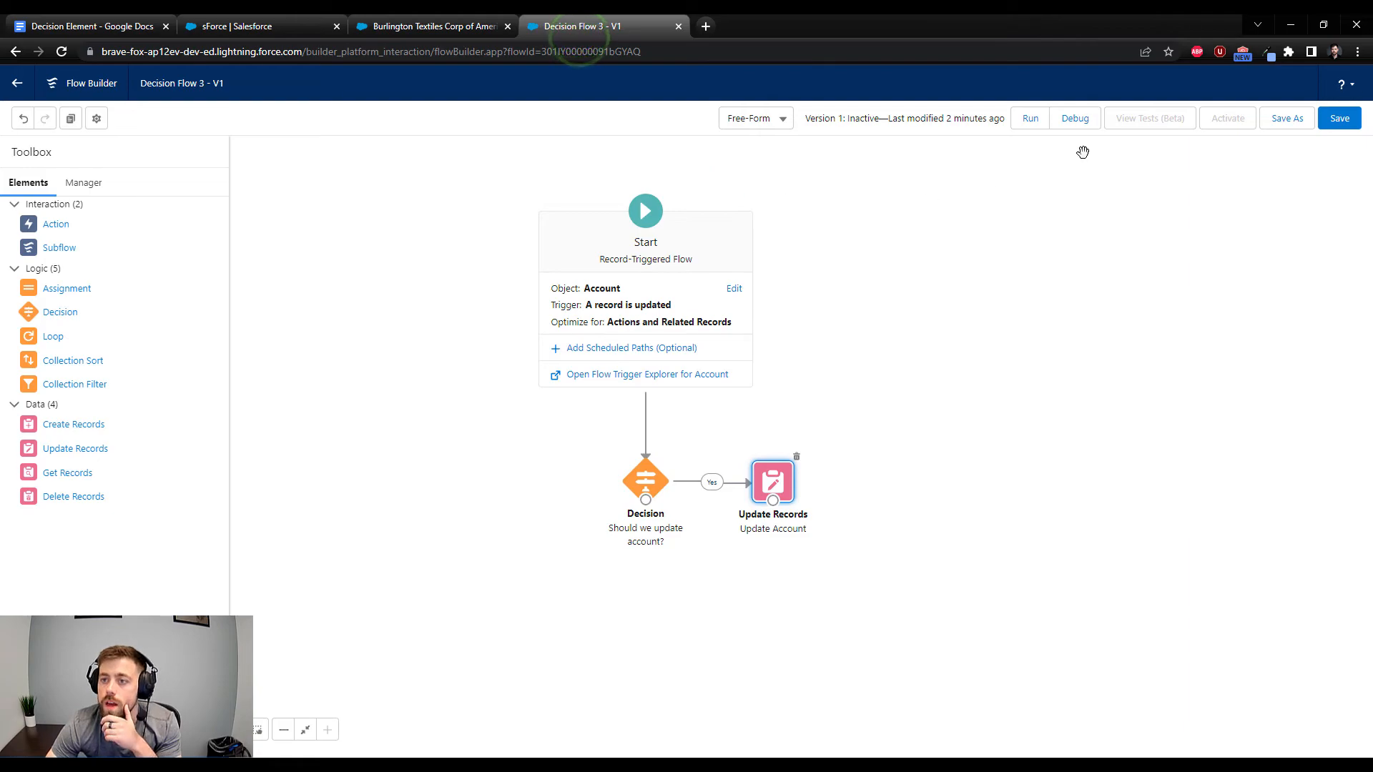
{"action": "left_click", "coordinate": [1075, 119]}
{"action": "left_click", "coordinate": [867, 449]}
{"action": "left_click", "coordinate": [1339, 118]}
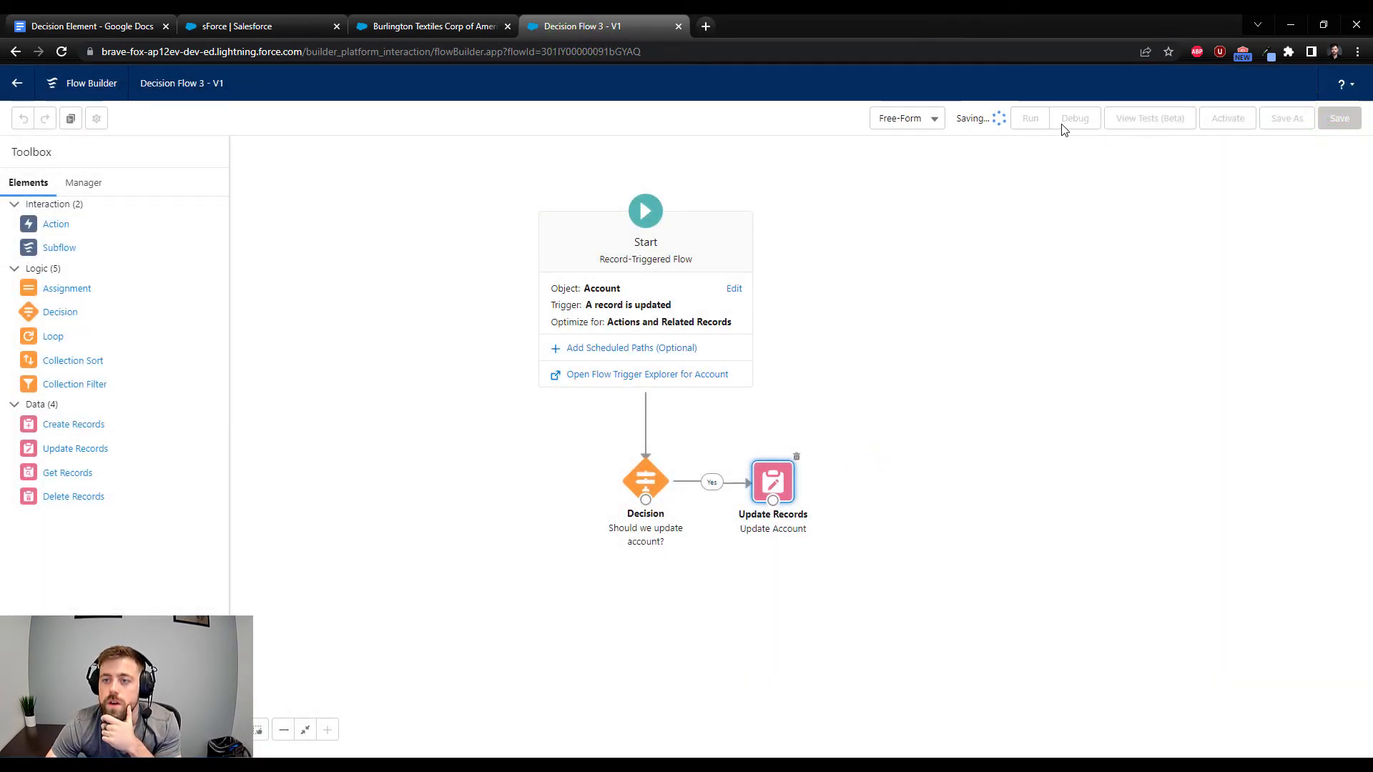
{"action": "left_click", "coordinate": [300, 22]}
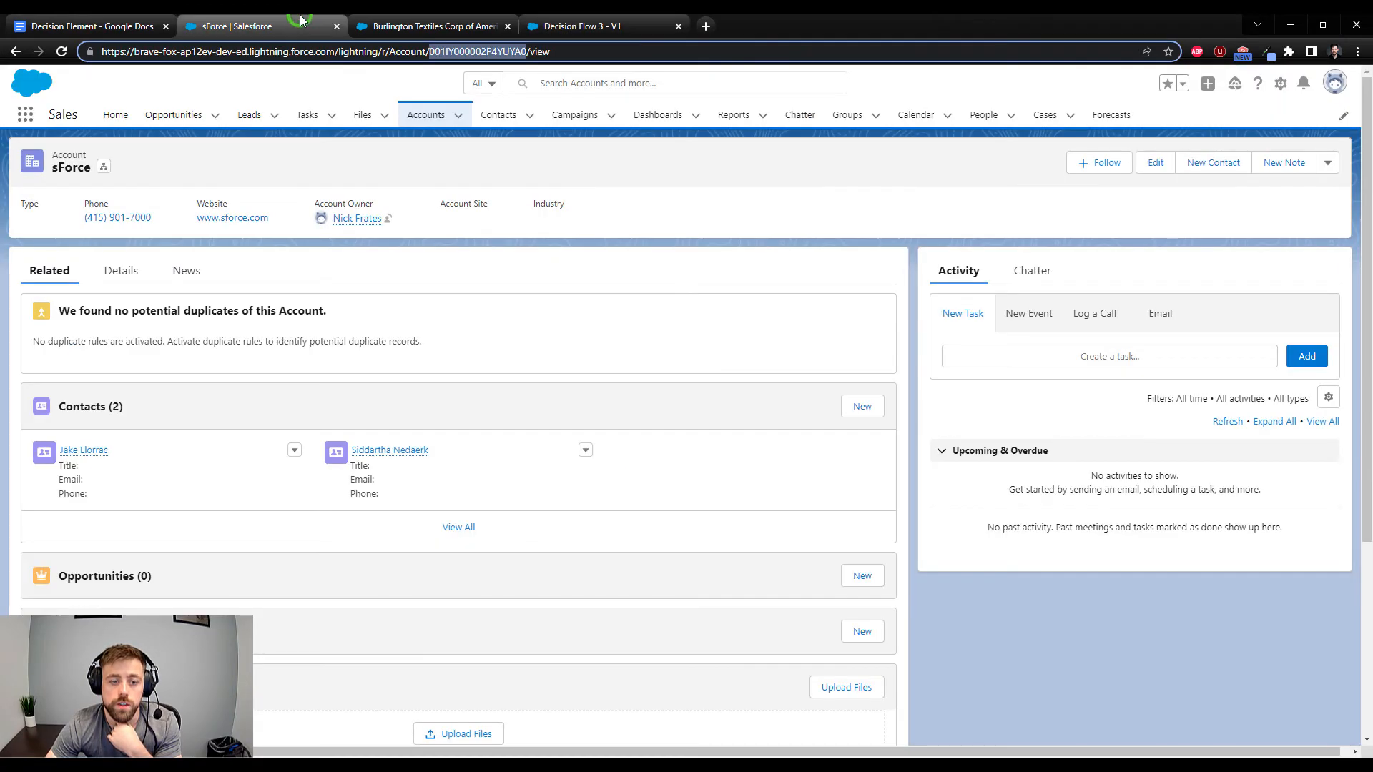
{"action": "left_click", "coordinate": [16, 51]}
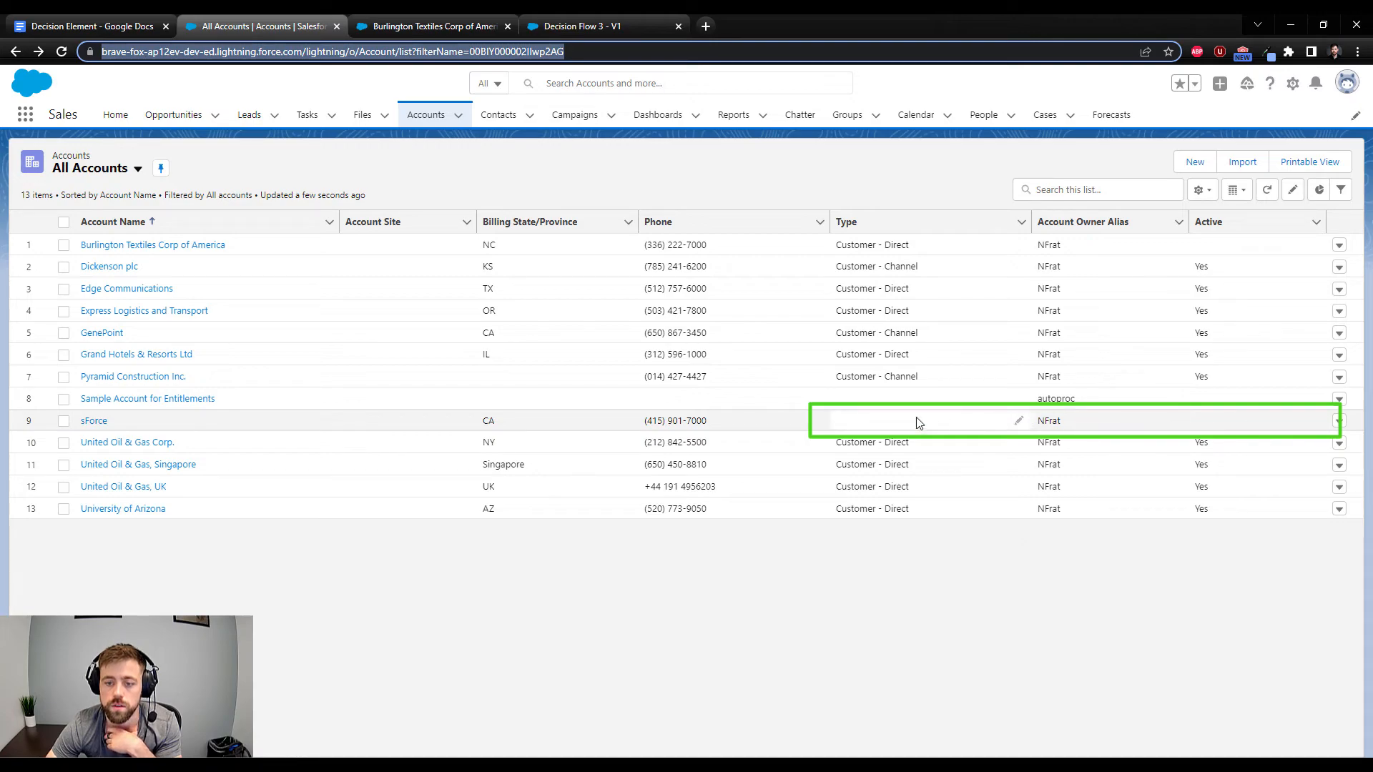
Start a debug of Decision Flow 3 with sForce as the triggering account record
{"action": "left_click", "coordinate": [603, 23]}
{"action": "left_click", "coordinate": [1075, 118]}
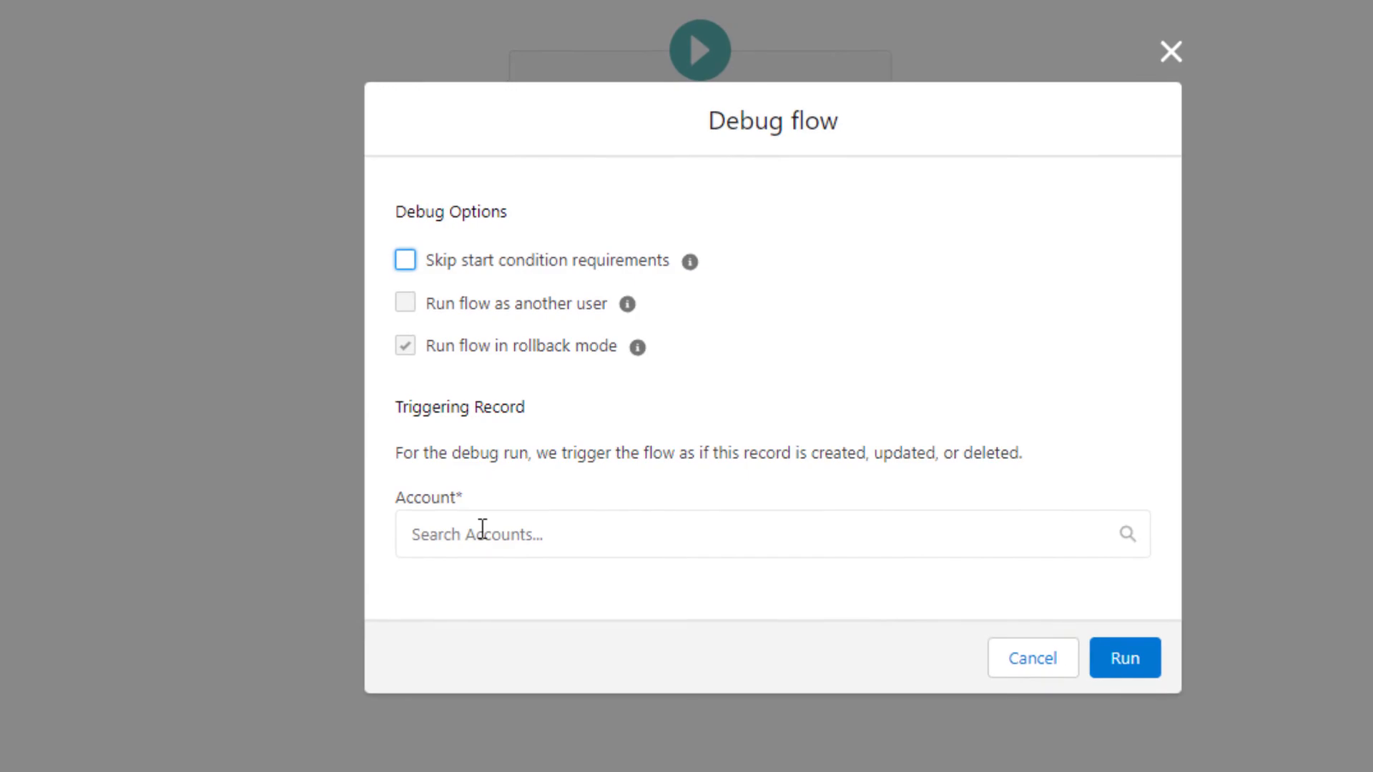
{"action": "left_click", "coordinate": [483, 530]}
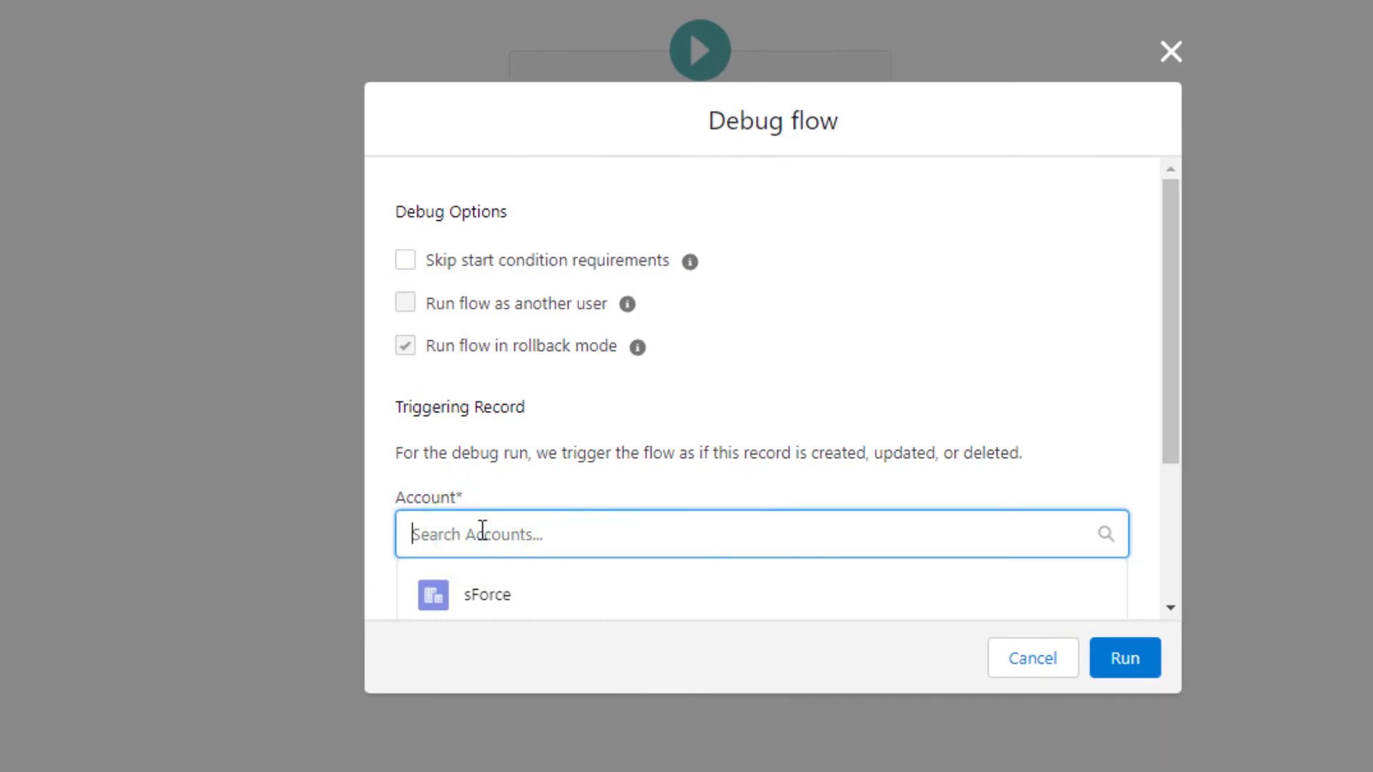
{"action": "left_click", "coordinate": [475, 581]}
{"action": "left_click", "coordinate": [848, 341]}
Update the triggering record's Account Type to Customer - Direct for the debug run
{"action": "scroll", "coordinate": [768, 547], "scroll_direction": "down", "scroll_amount": 4}
{"action": "scroll", "coordinate": [766, 546], "scroll_direction": "down", "scroll_amount": 2}
{"action": "scroll", "coordinate": [640, 136], "scroll_direction": "up", "scroll_amount": 2}
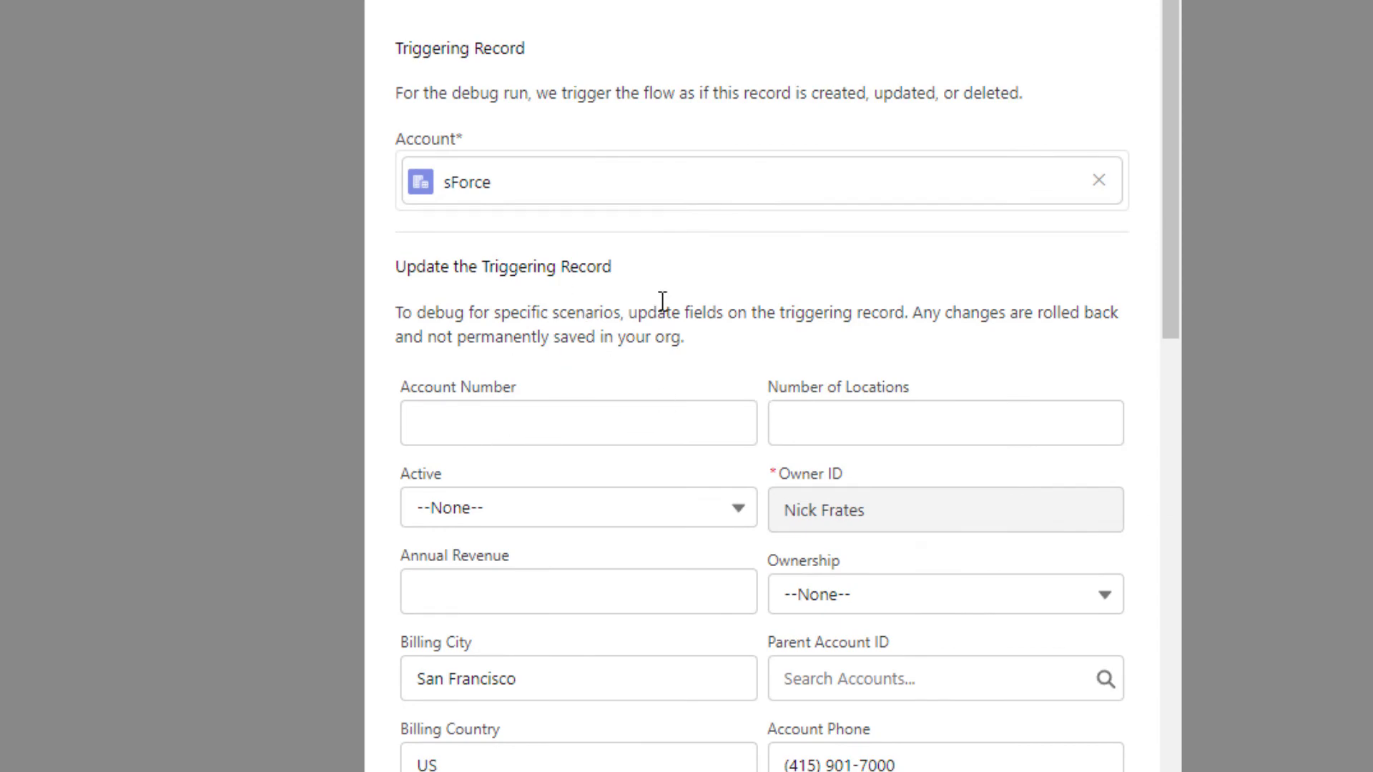
{"action": "scroll", "coordinate": [576, 708], "scroll_direction": "down", "scroll_amount": 3}
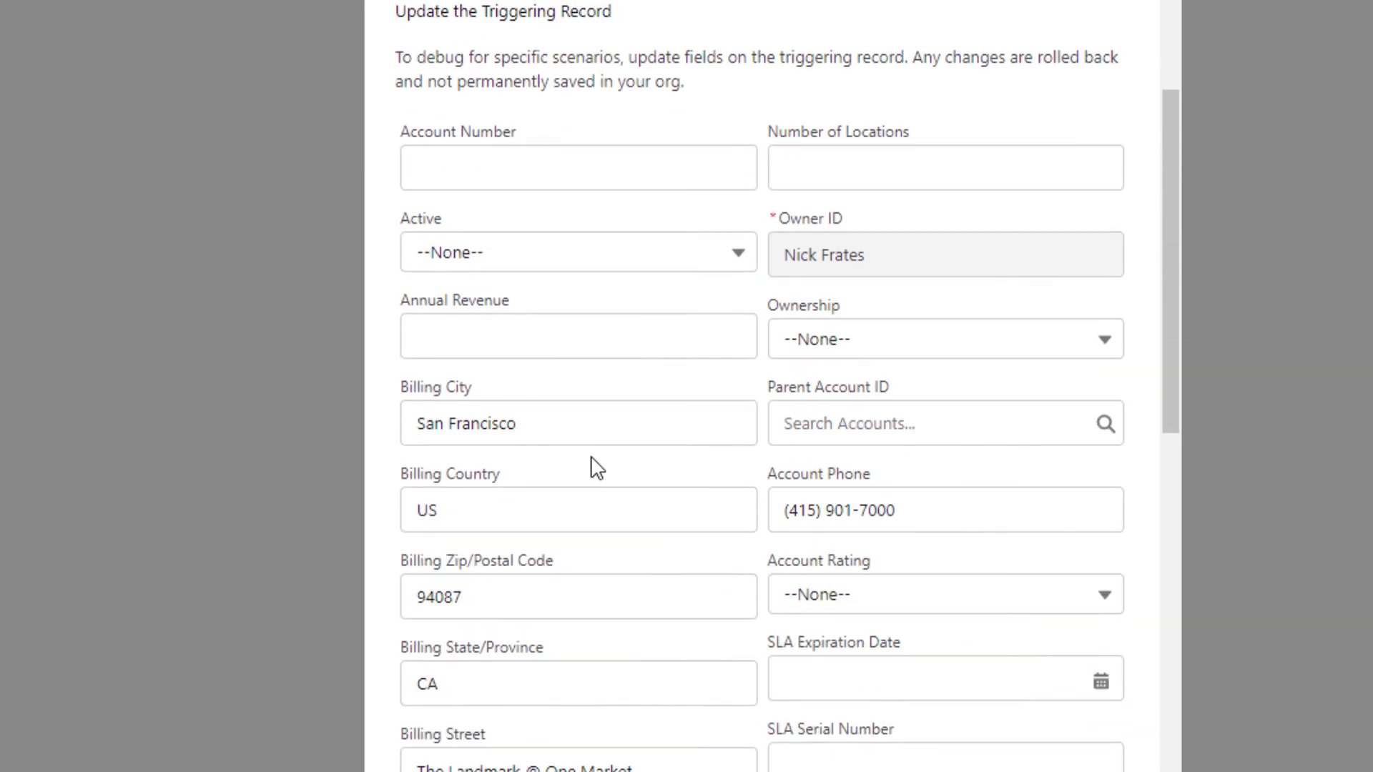
{"action": "scroll", "coordinate": [597, 469], "scroll_direction": "down", "scroll_amount": 1}
{"action": "scroll", "coordinate": [592, 264], "scroll_direction": "down", "scroll_amount": 1}
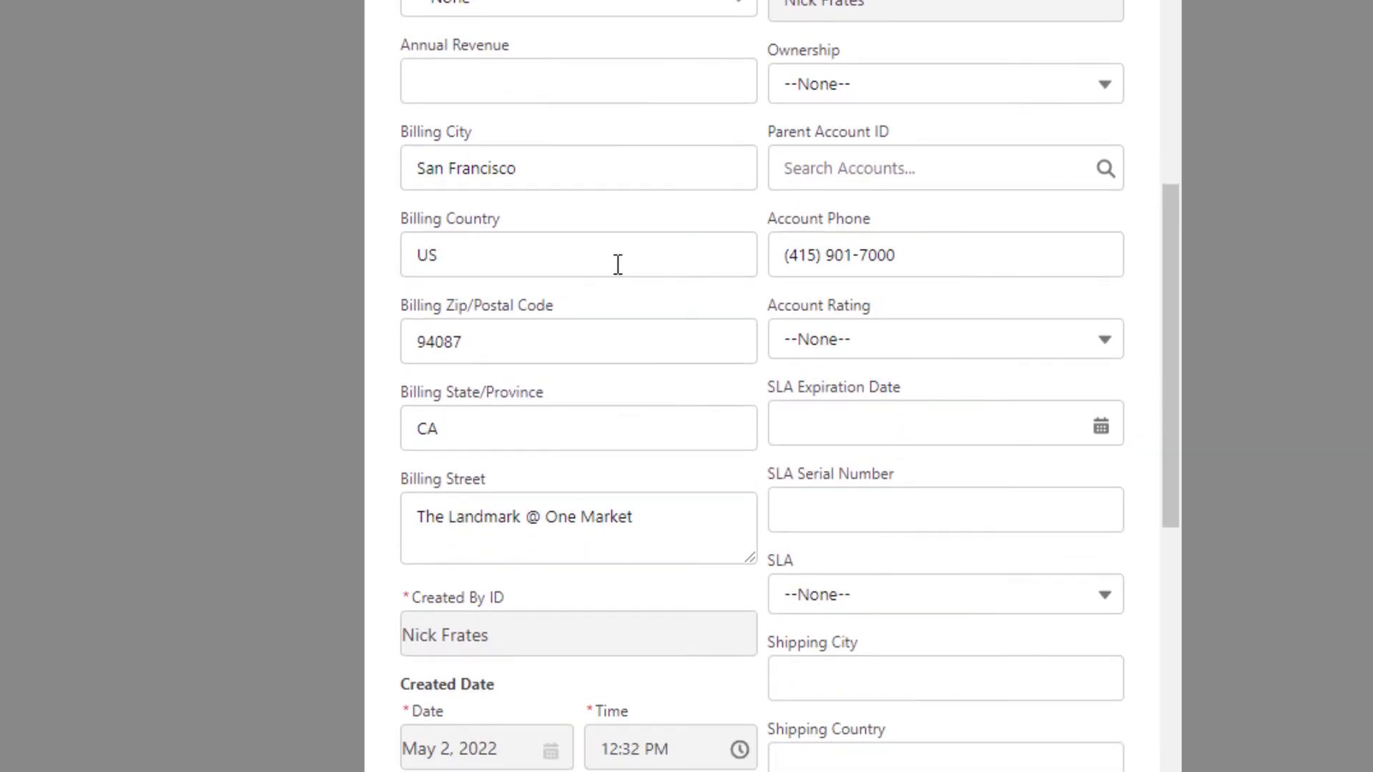
{"action": "scroll", "coordinate": [508, 356], "scroll_direction": "up", "scroll_amount": 2}
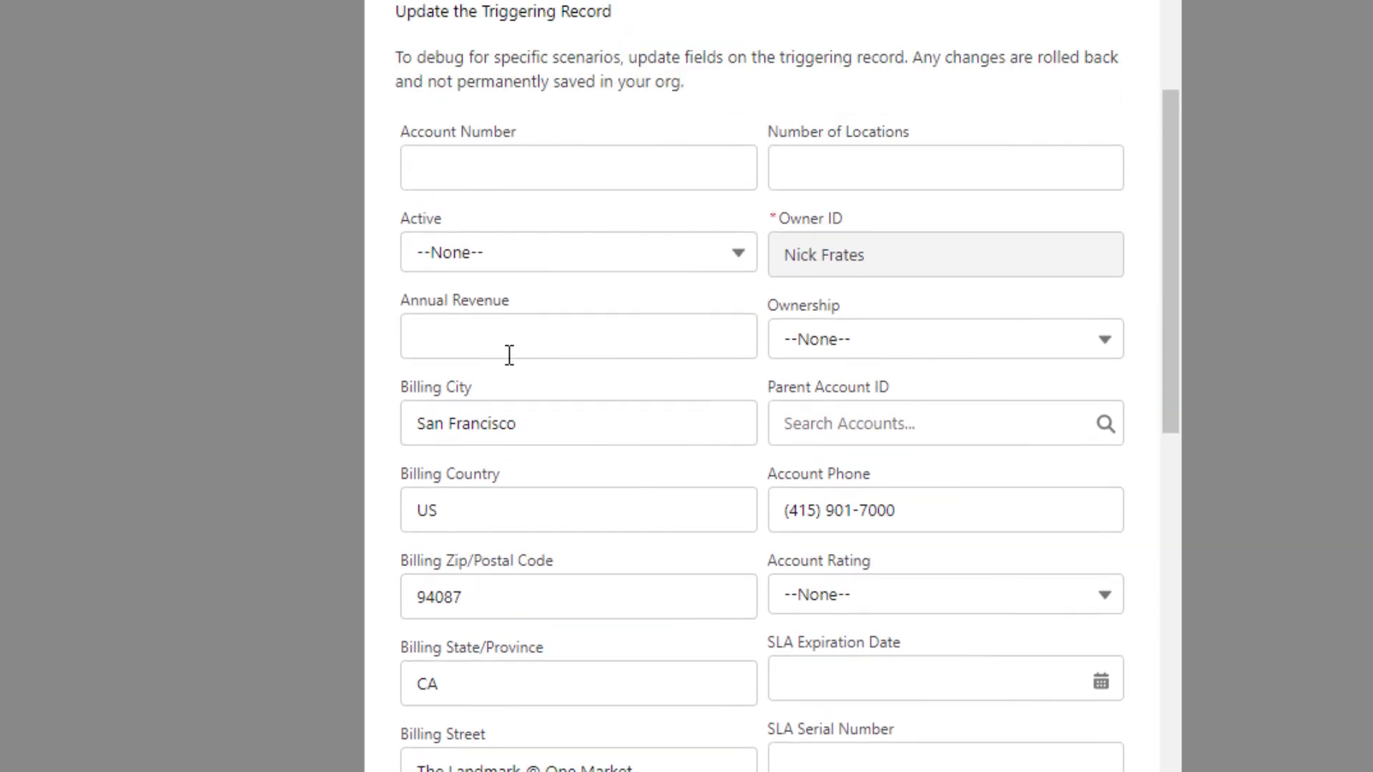
{"action": "scroll", "coordinate": [509, 355], "scroll_direction": "down", "scroll_amount": 4}
{"action": "scroll", "coordinate": [508, 356], "scroll_direction": "down", "scroll_amount": 4}
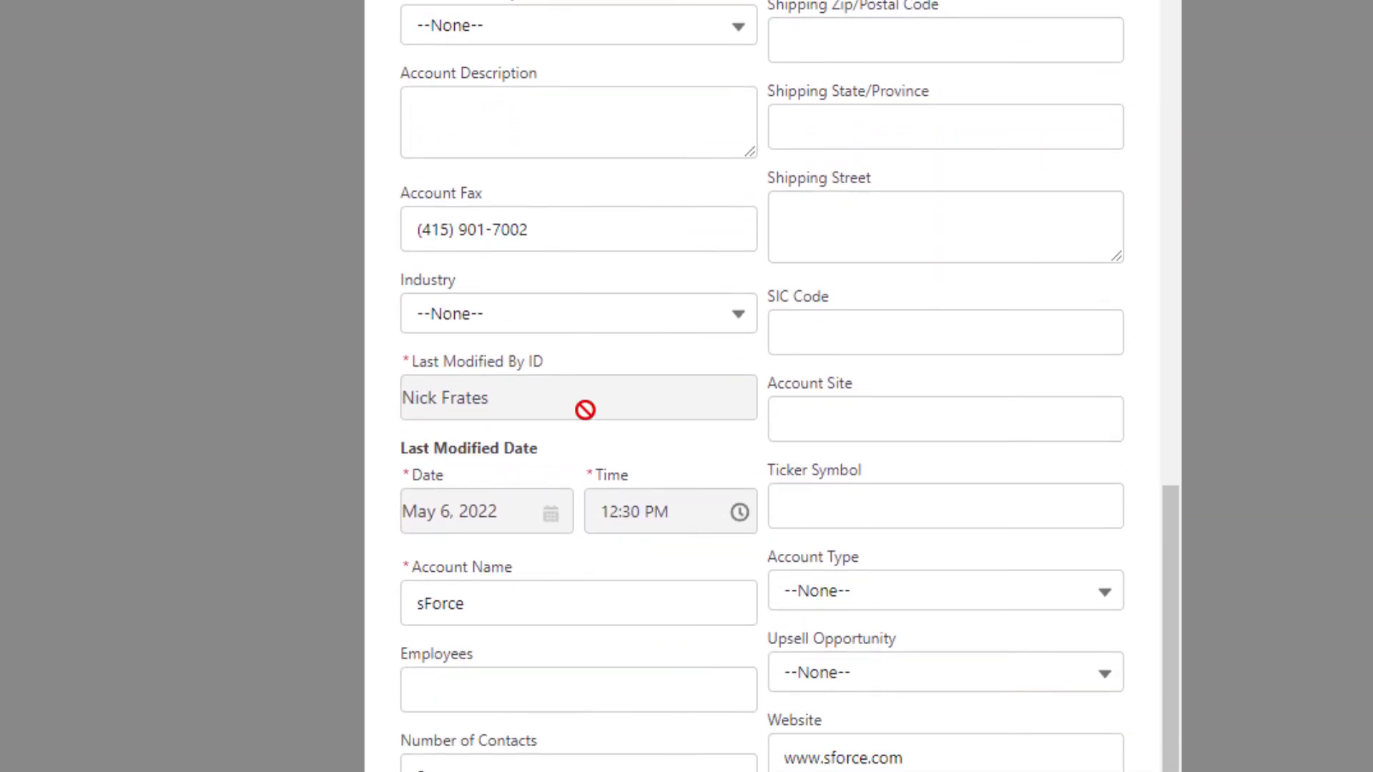
{"action": "left_click", "coordinate": [874, 592]}
{"action": "left_click", "coordinate": [849, 675]}
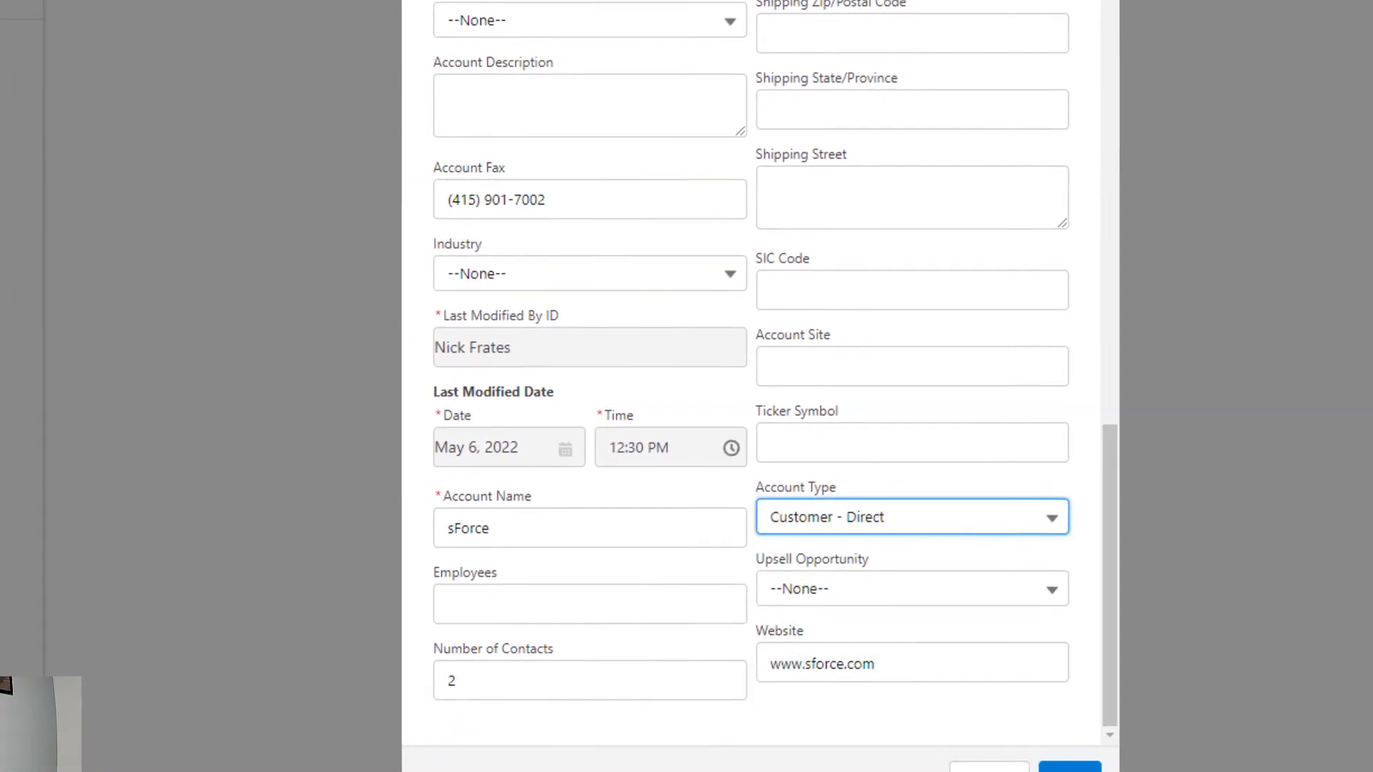
Check the remaining field values of the triggering record and run the debug
{"action": "scroll", "coordinate": [819, 507], "scroll_direction": "up", "scroll_amount": 5}
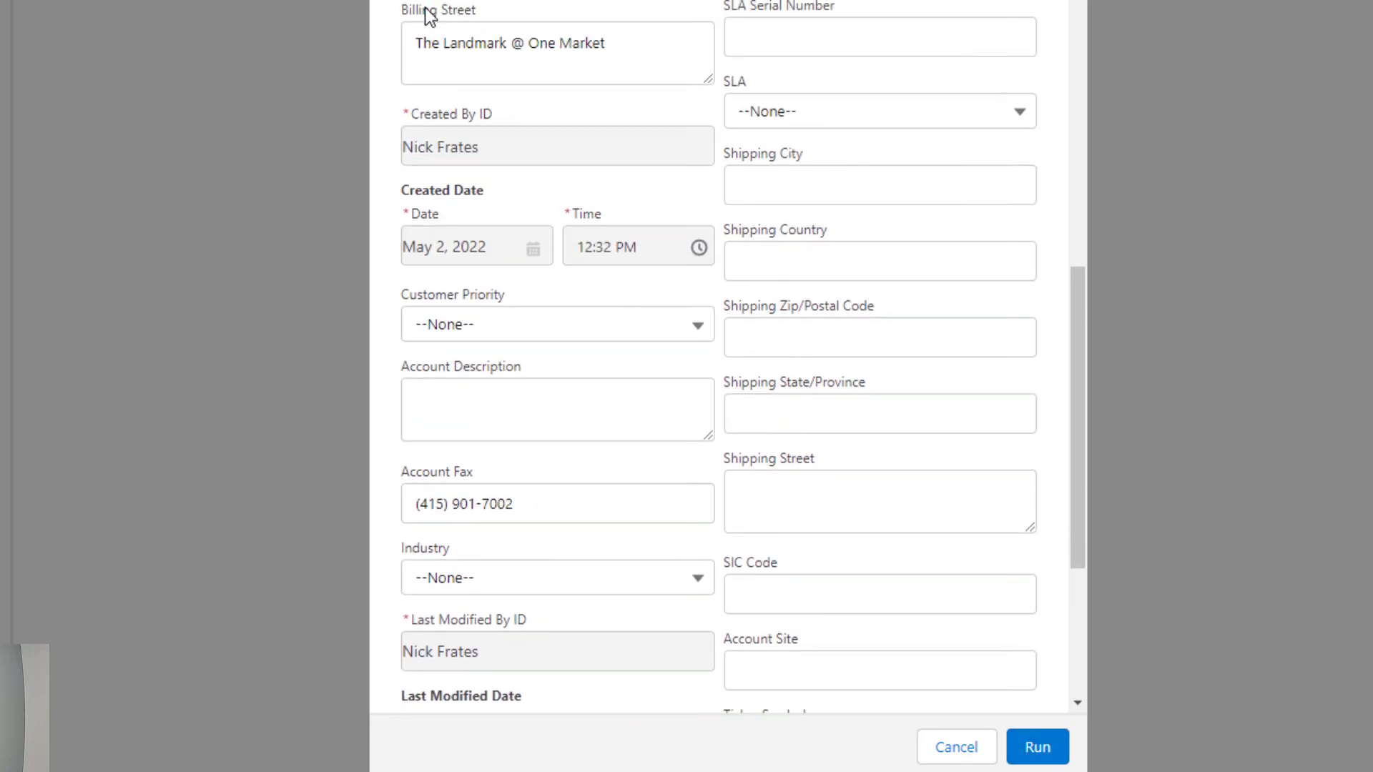
{"action": "scroll", "coordinate": [508, 171], "scroll_direction": "up", "scroll_amount": 8}
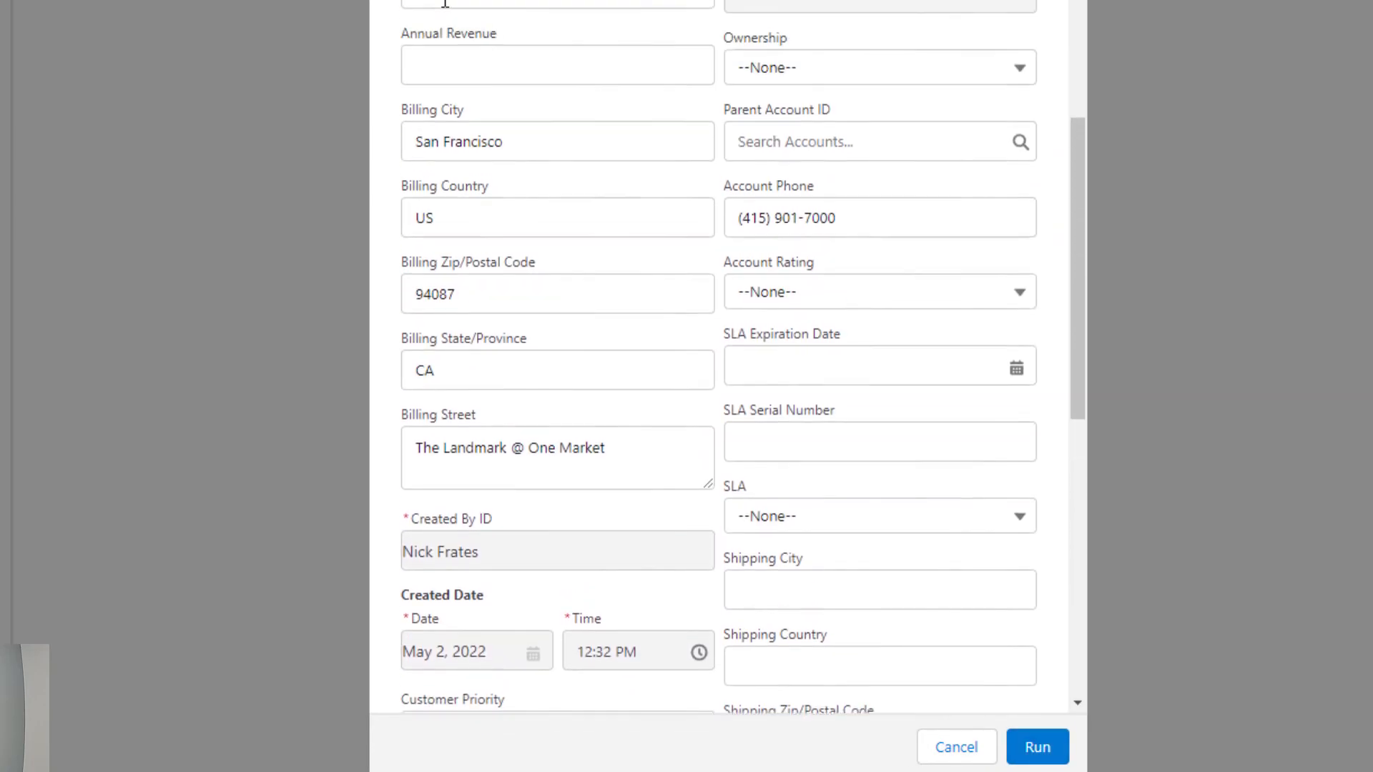
{"action": "scroll", "coordinate": [743, 347], "scroll_direction": "down", "scroll_amount": 2}
{"action": "scroll", "coordinate": [743, 347], "scroll_direction": "down", "scroll_amount": 8}
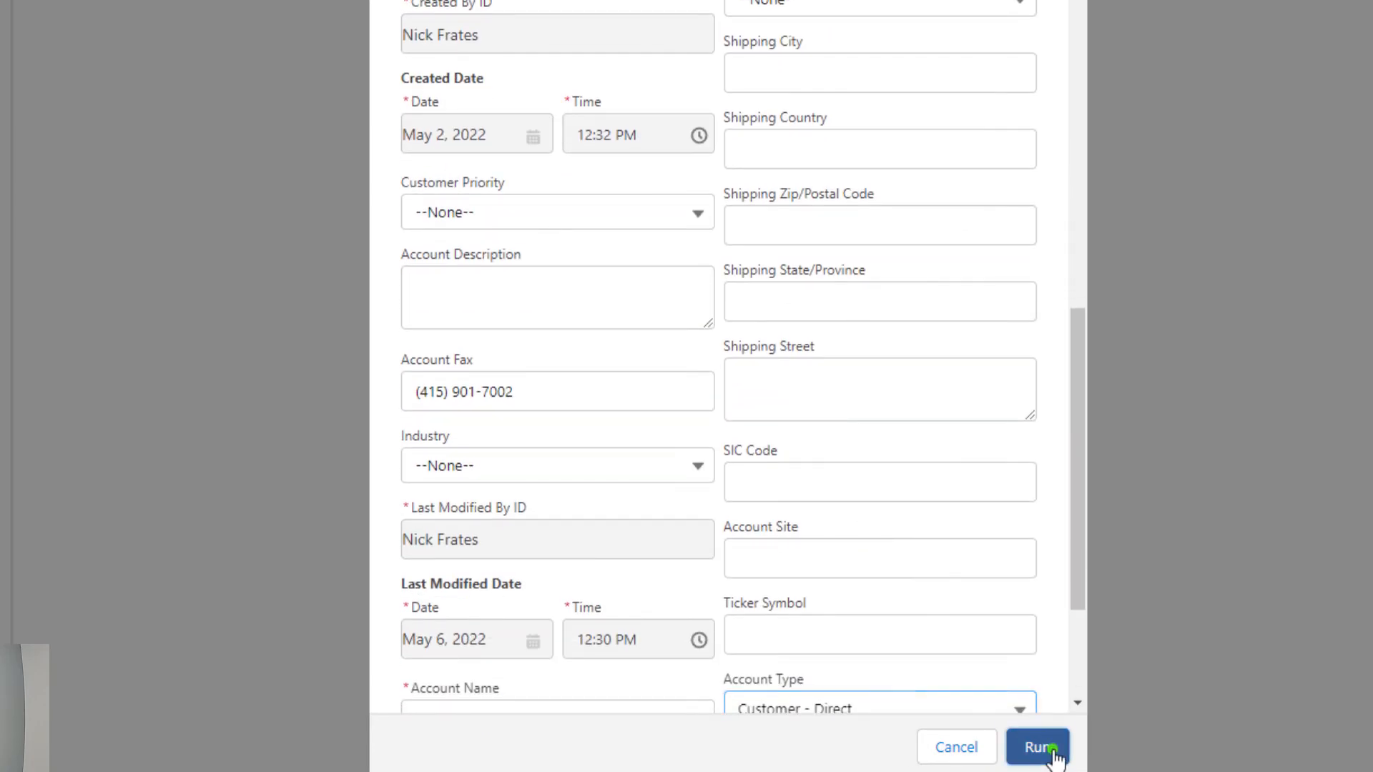
{"action": "left_click", "coordinate": [1041, 747]}
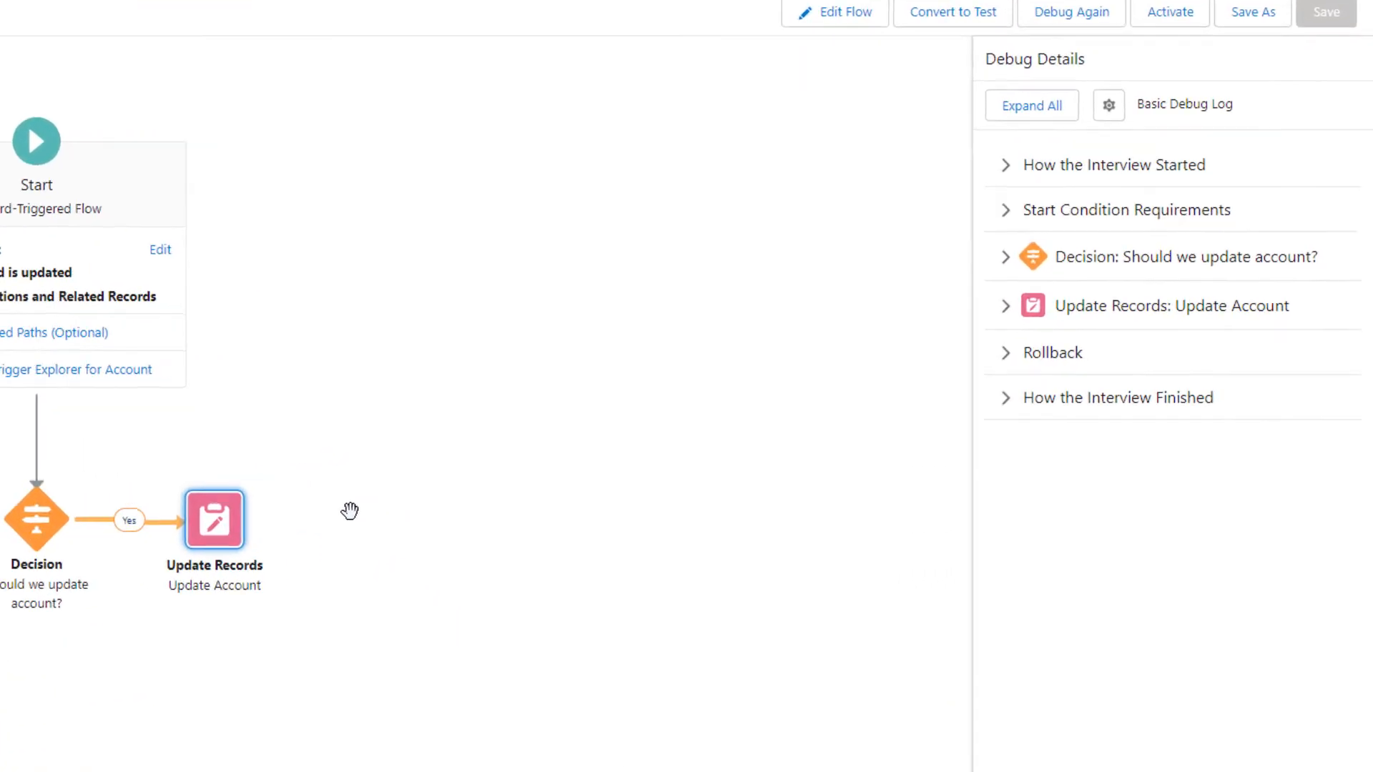
Examine the debug details for the start condition requirements, the Should we update account? decision and the Update Account element
{"action": "left_click", "coordinate": [1042, 135]}
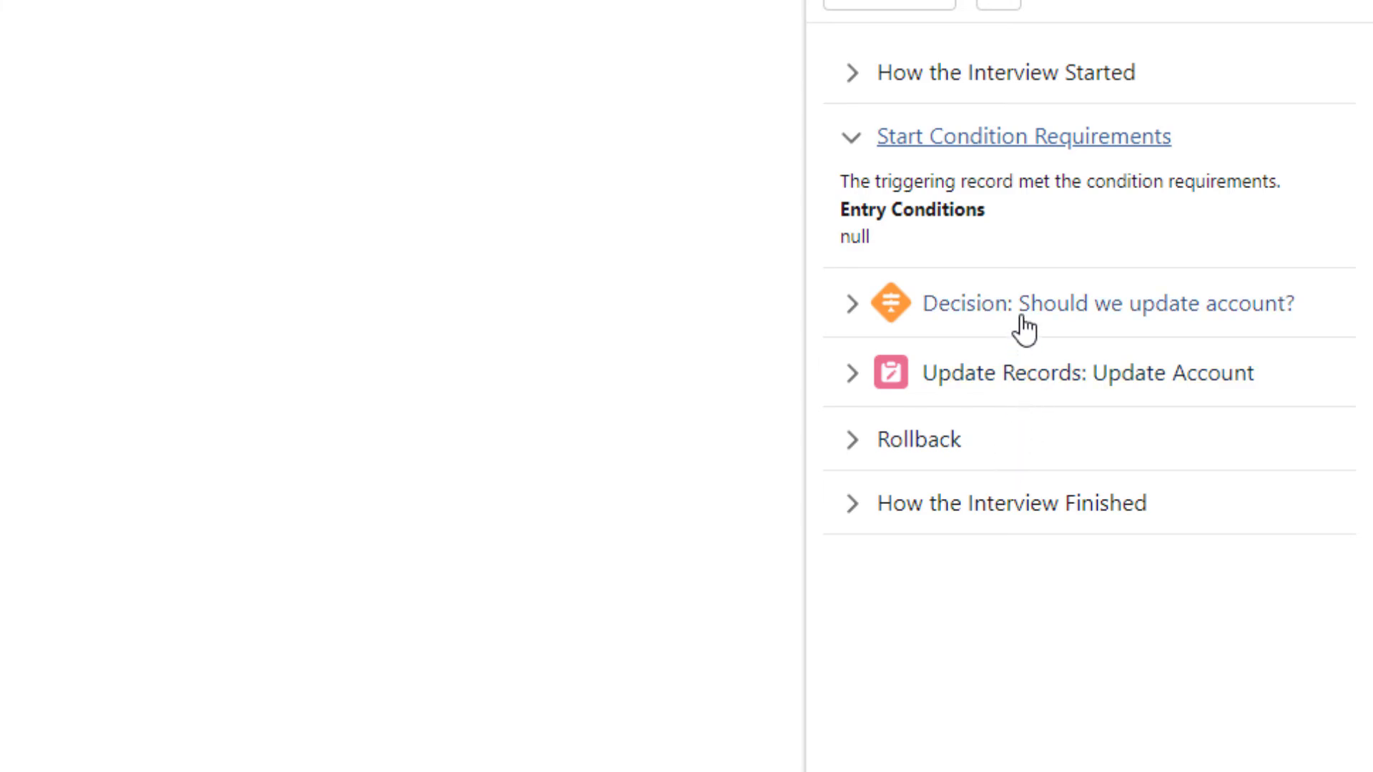
{"action": "left_click", "coordinate": [1016, 277]}
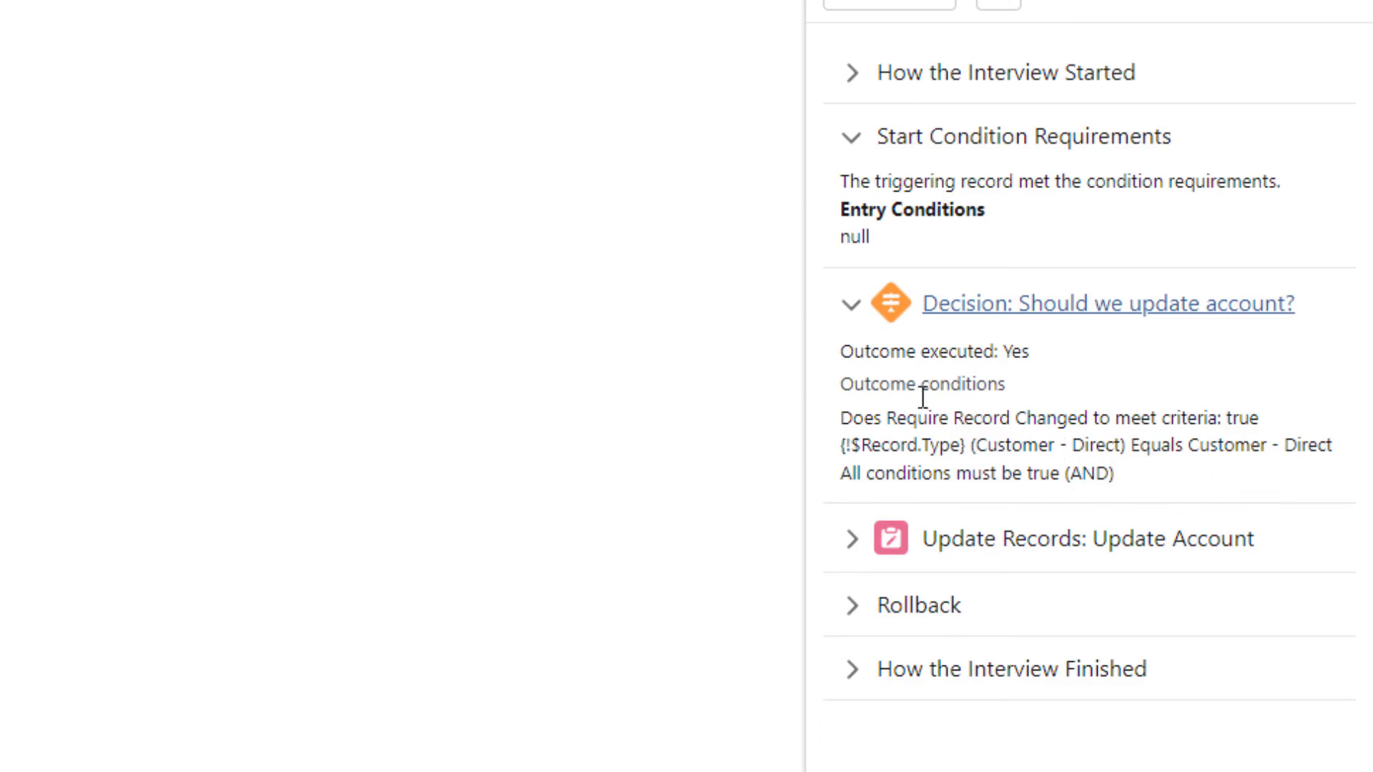
{"action": "left_click", "coordinate": [1023, 542]}
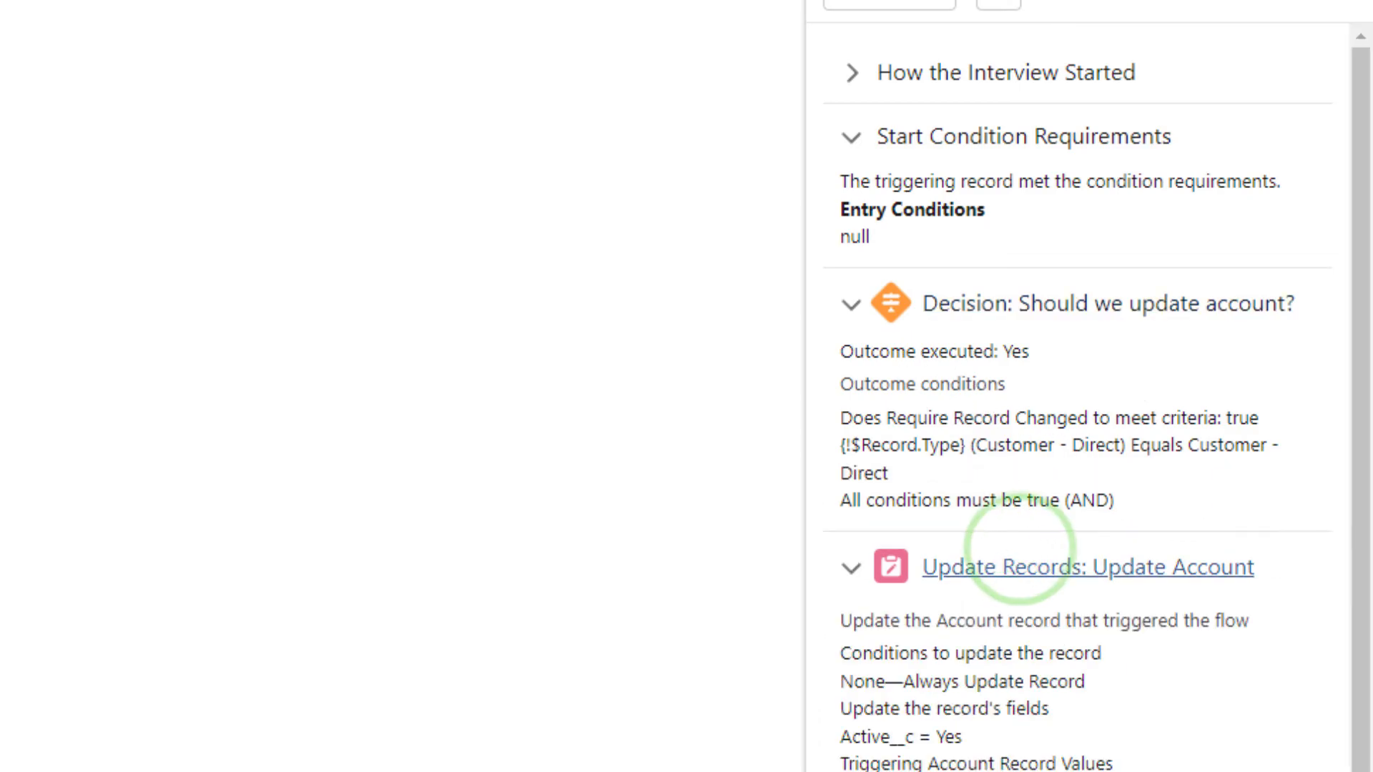
{"action": "scroll", "coordinate": [1023, 551], "scroll_direction": "down", "scroll_amount": 3}
{"action": "left_click_drag", "start_coordinate": [838, 453], "coordinate": [946, 453]}
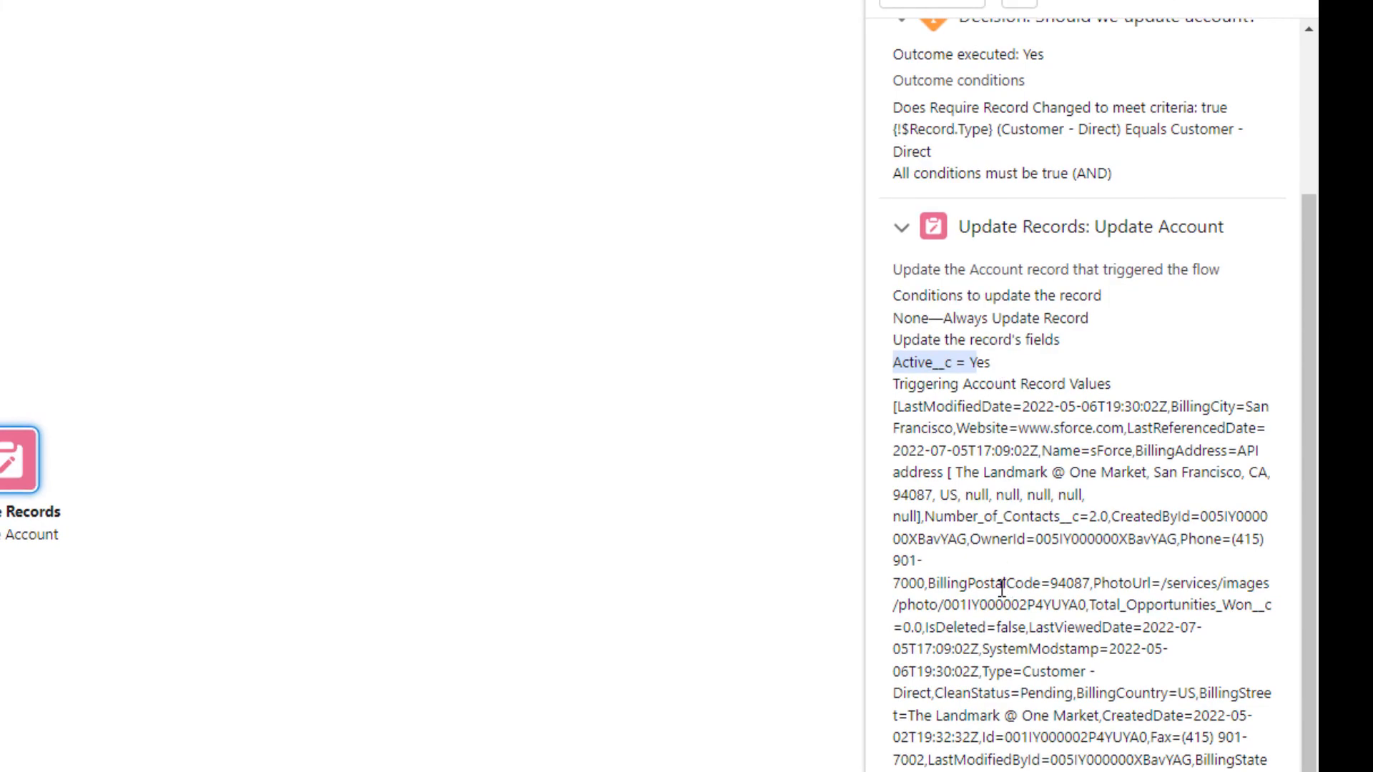
{"action": "scroll", "coordinate": [1002, 588], "scroll_direction": "down", "scroll_amount": 1}
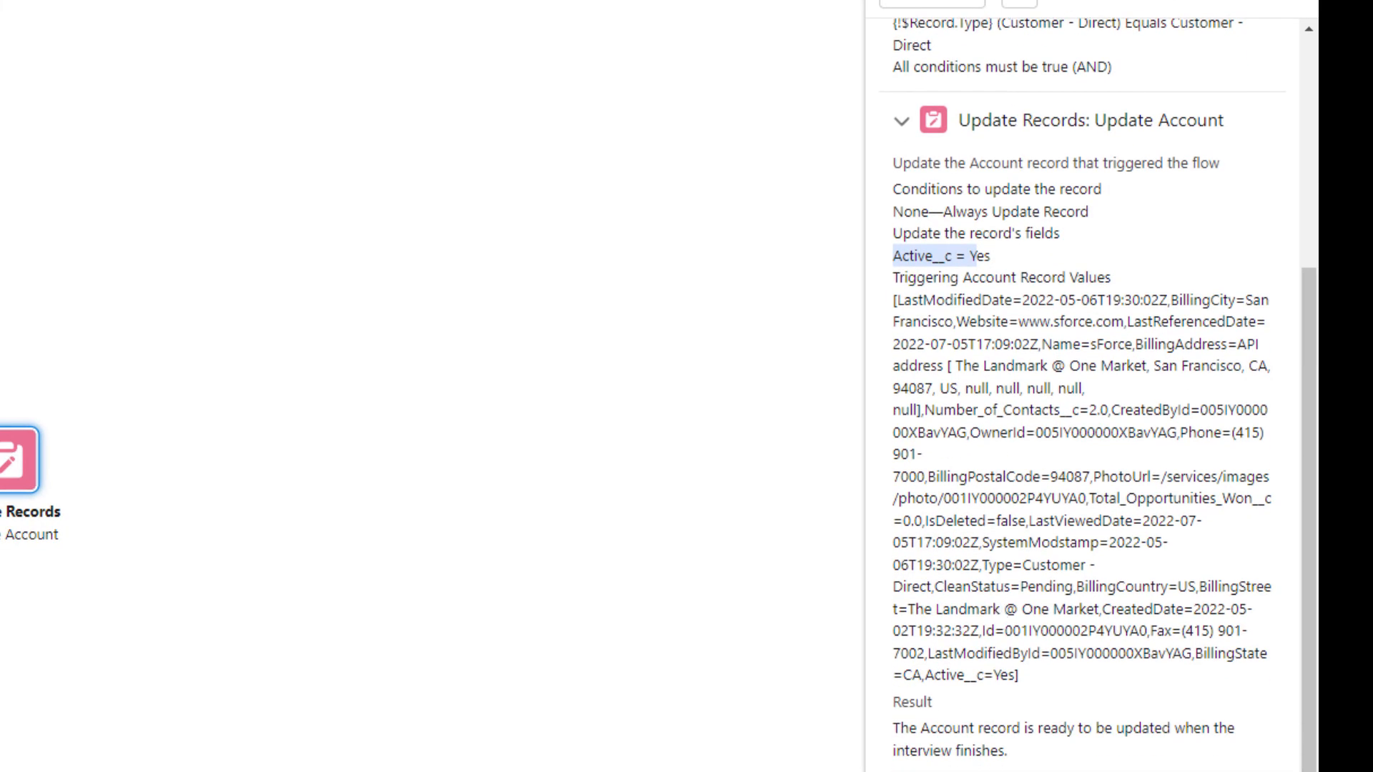
{"action": "scroll", "coordinate": [971, 762], "scroll_direction": "down", "scroll_amount": 1}
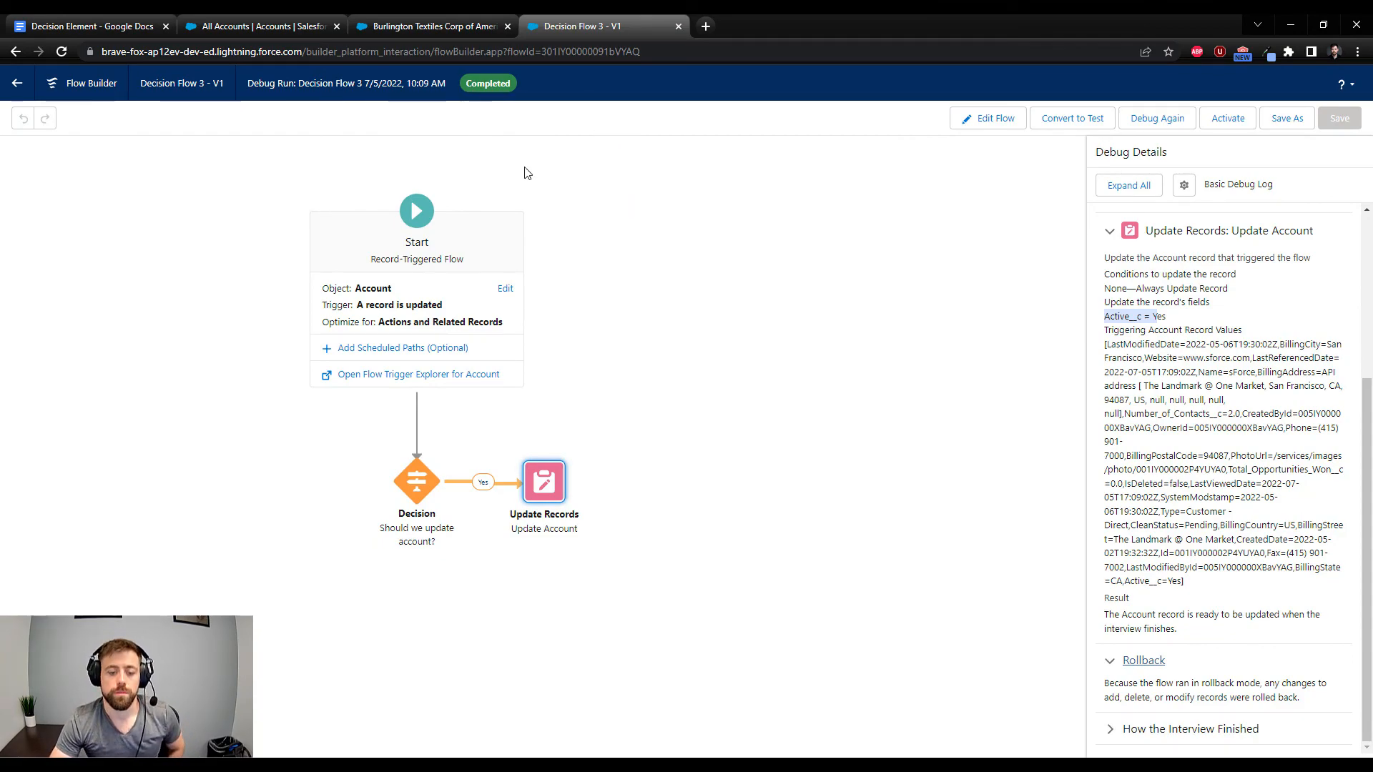
Switch to the Decision Element document in Google Docs
{"action": "left_click", "coordinate": [46, 26]}
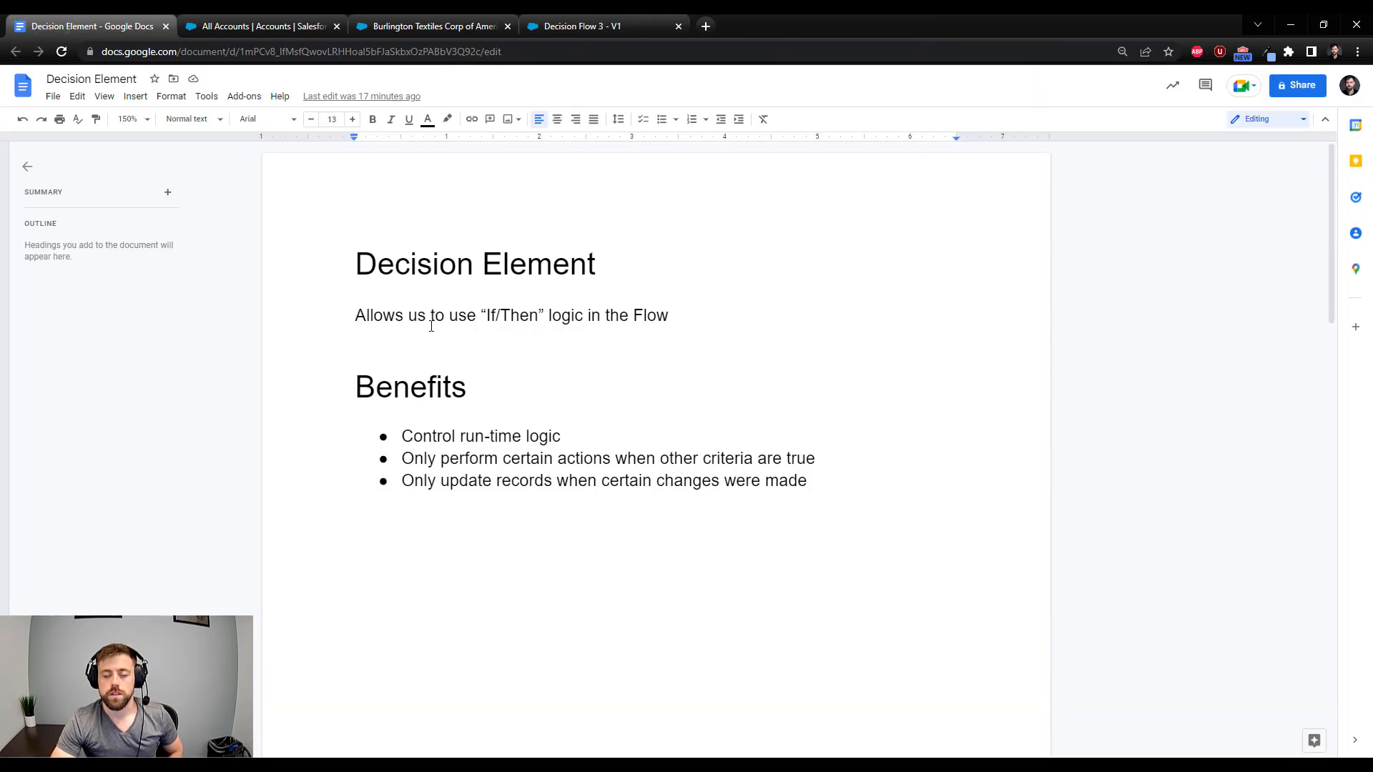